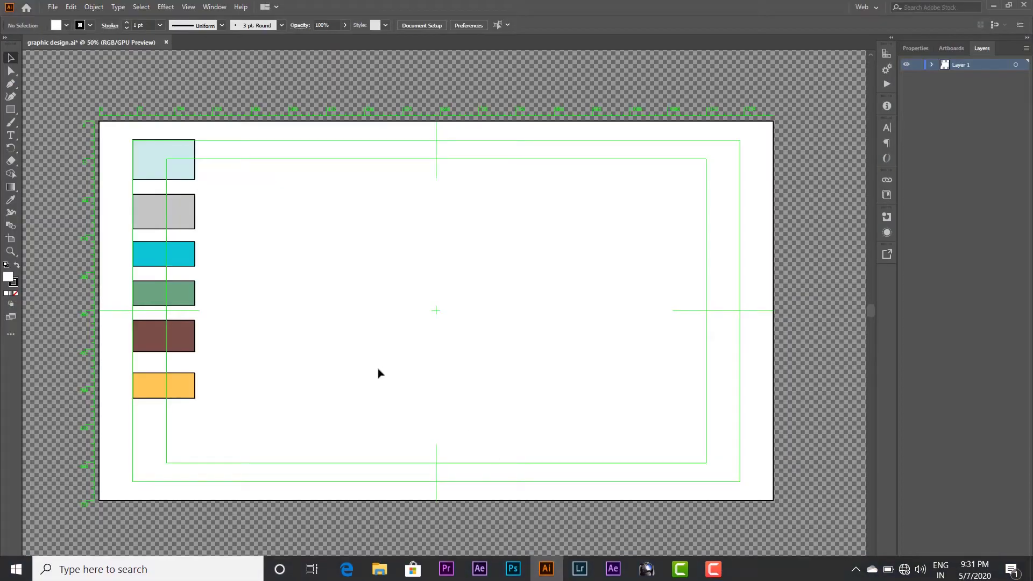
Draw a rectangle near the artboard centre and round its two top corners into an arch.
click(11, 109)
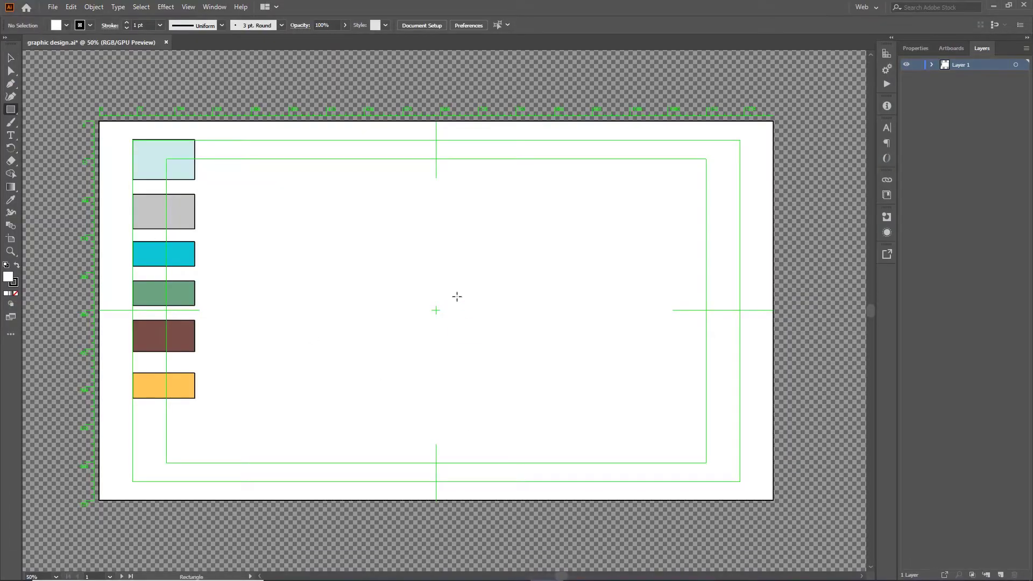
drag(456, 296, 575, 383)
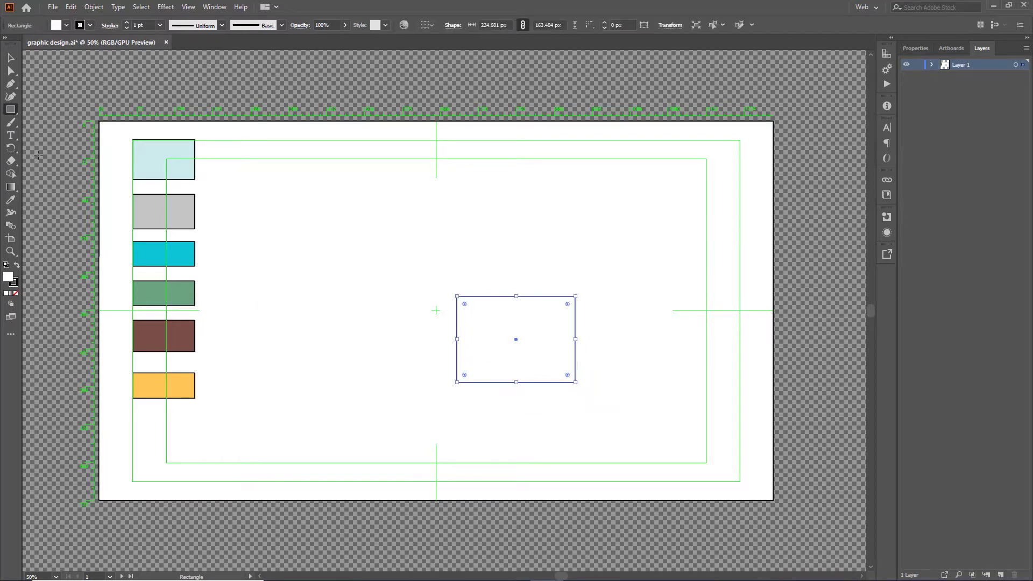
click(10, 71)
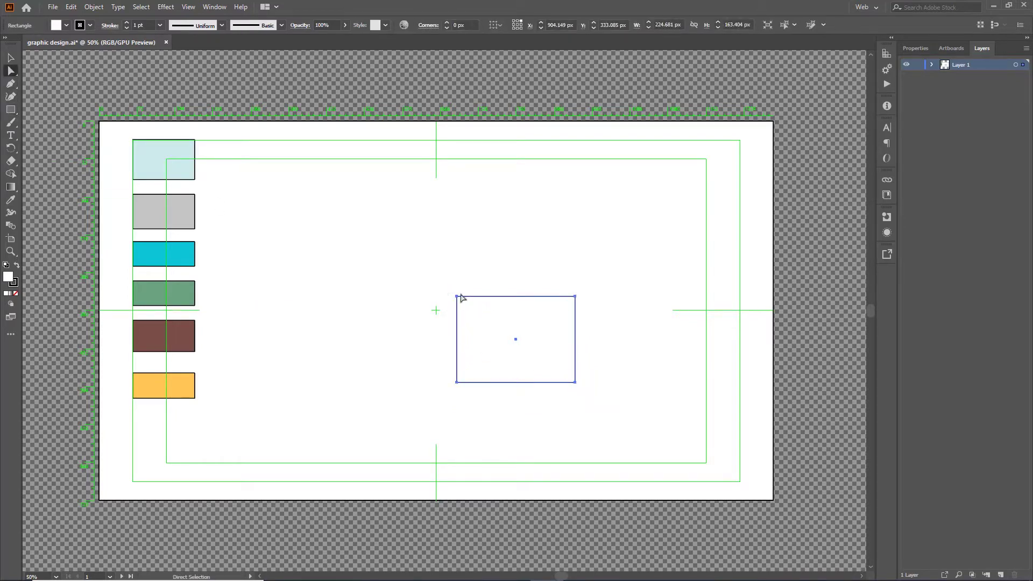
mouse_move(446, 287)
mouse_down()
mouse_move(581, 325)
mouse_move(555, 327)
mouse_up()
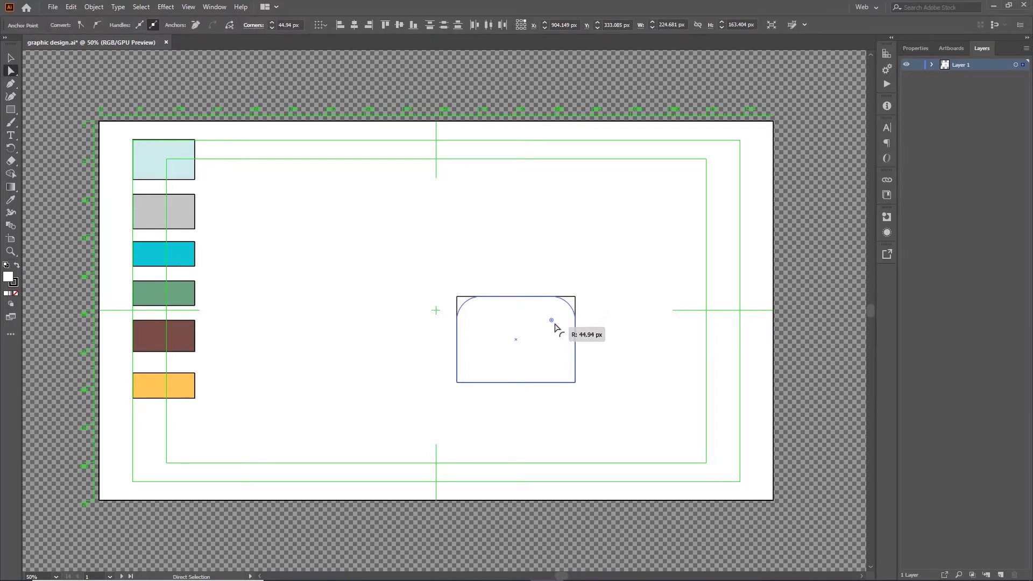
drag(555, 327, 555, 327)
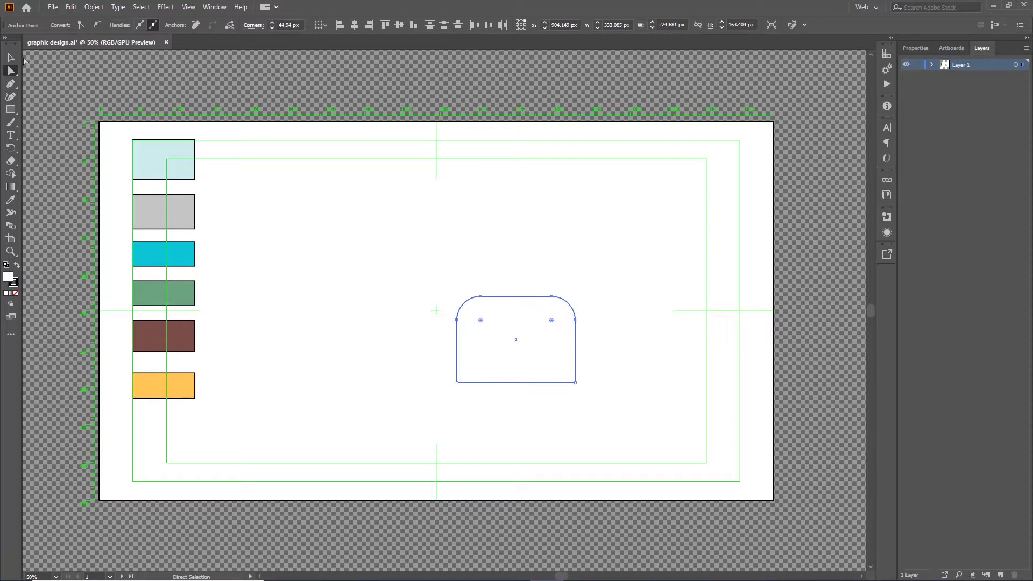
click(10, 57)
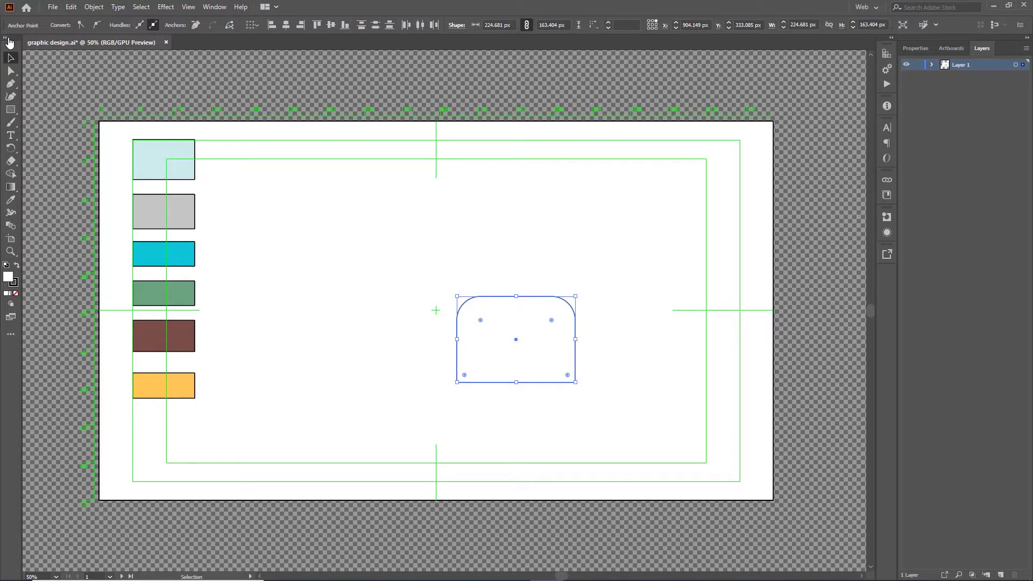
click(11, 108)
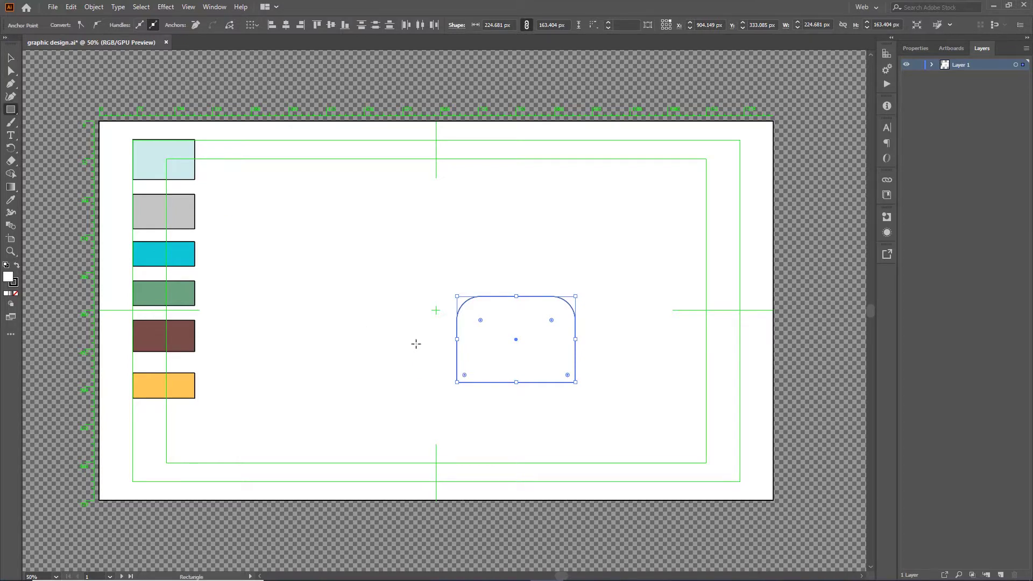
Draw a narrow upright rectangle for the left armrest and nudge it slightly left.
mouse_move(434, 341)
mouse_down()
mouse_move(459, 406)
mouse_move(470, 407)
mouse_up()
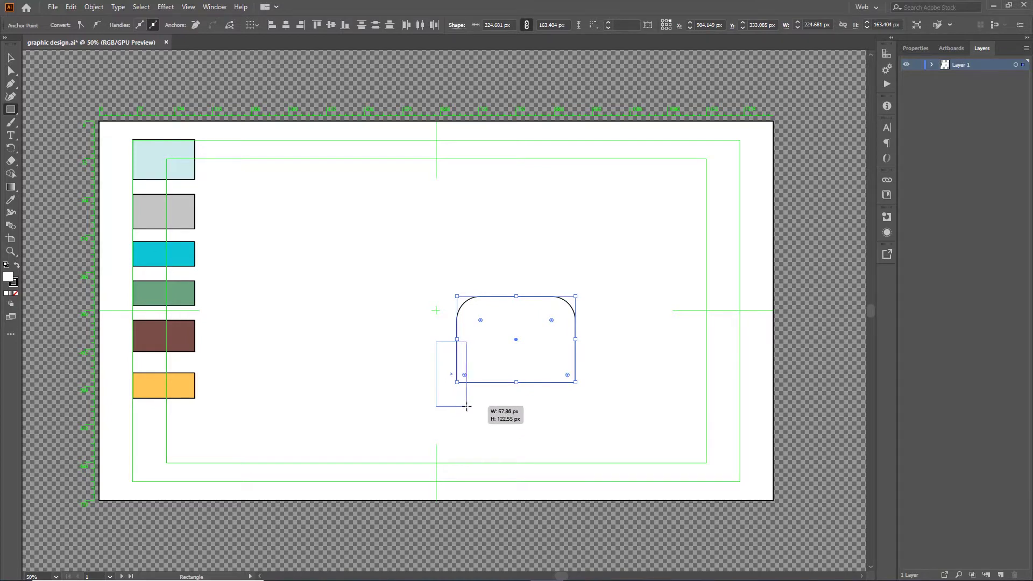
drag(470, 407, 466, 406)
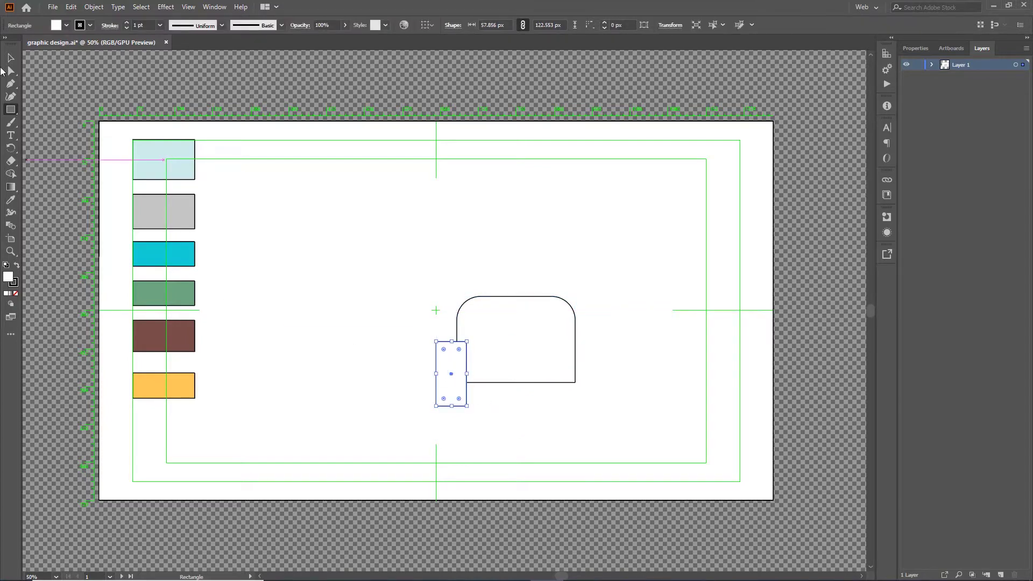
click(11, 58)
click(398, 365)
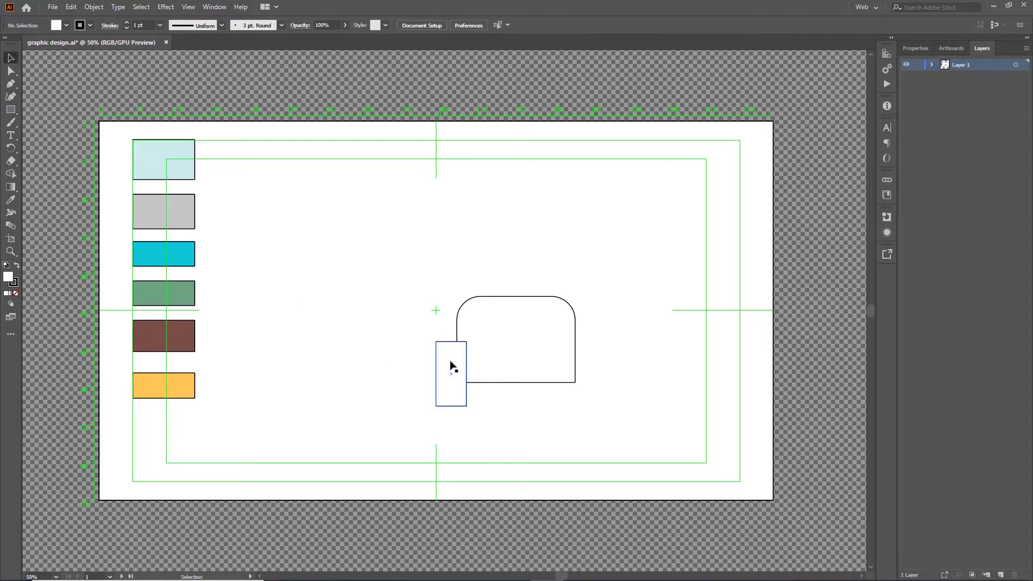
drag(449, 365, 446, 366)
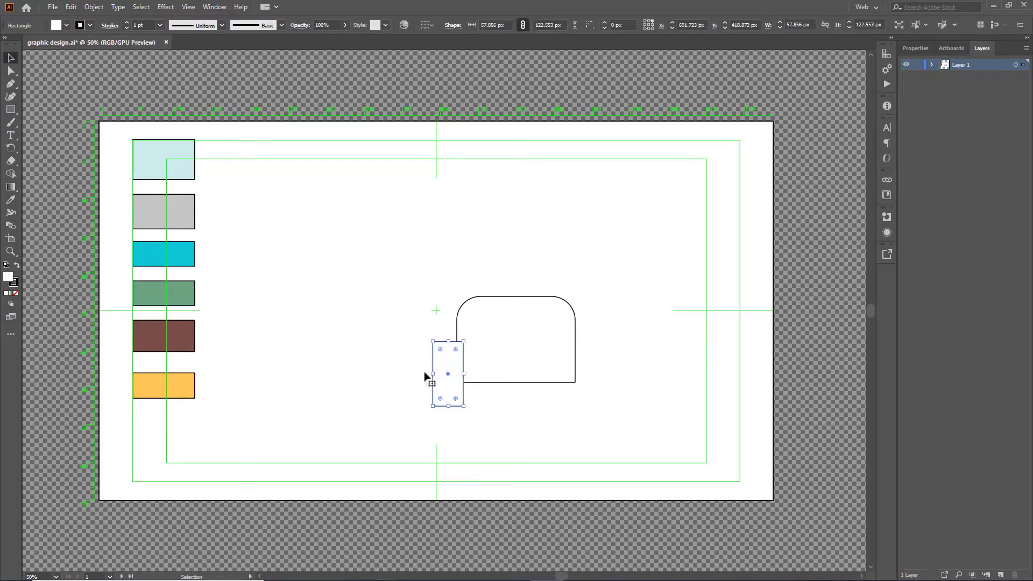
Round the armrest's top corners and place a copy on the right side of the chair.
click(10, 71)
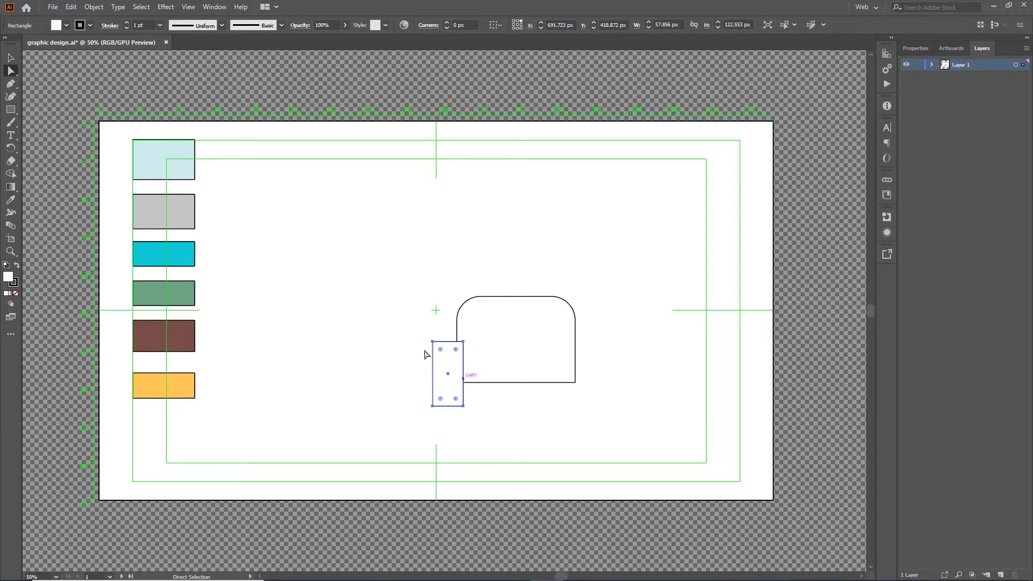
mouse_move(423, 338)
mouse_down()
mouse_move(466, 359)
mouse_move(442, 353)
mouse_up()
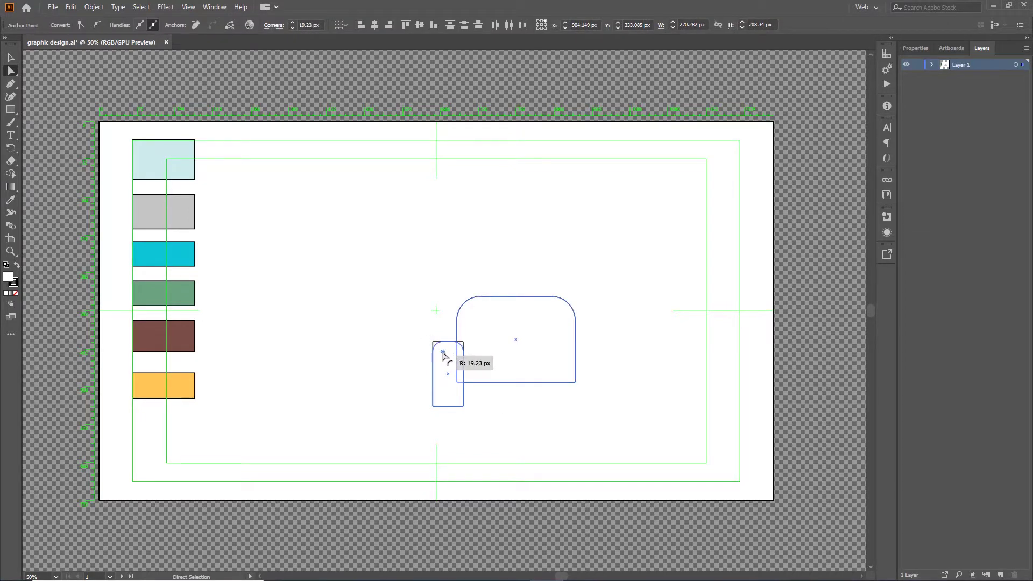
click(411, 332)
click(456, 383)
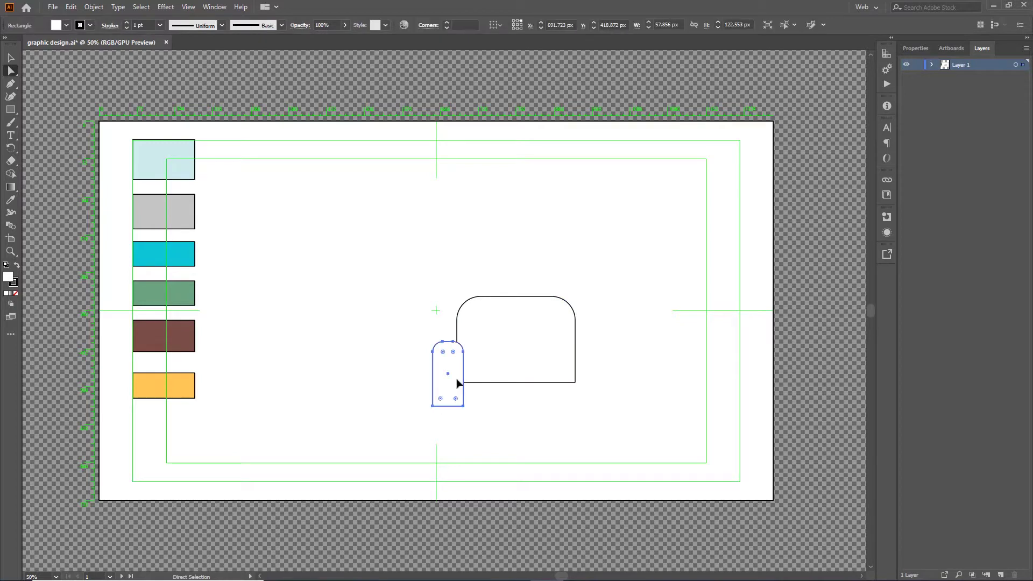
drag(453, 375, 580, 369)
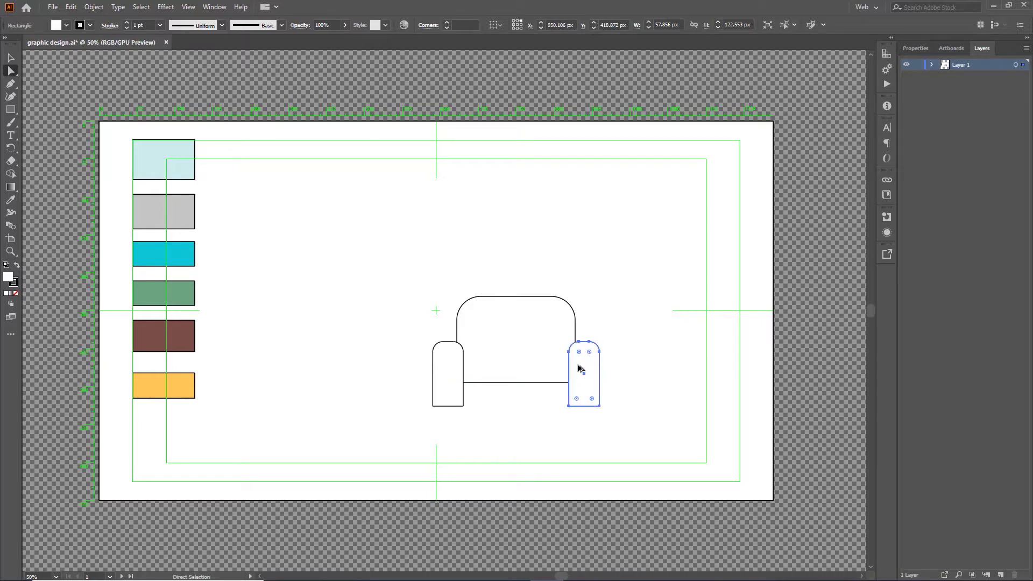
click(339, 300)
key(m)
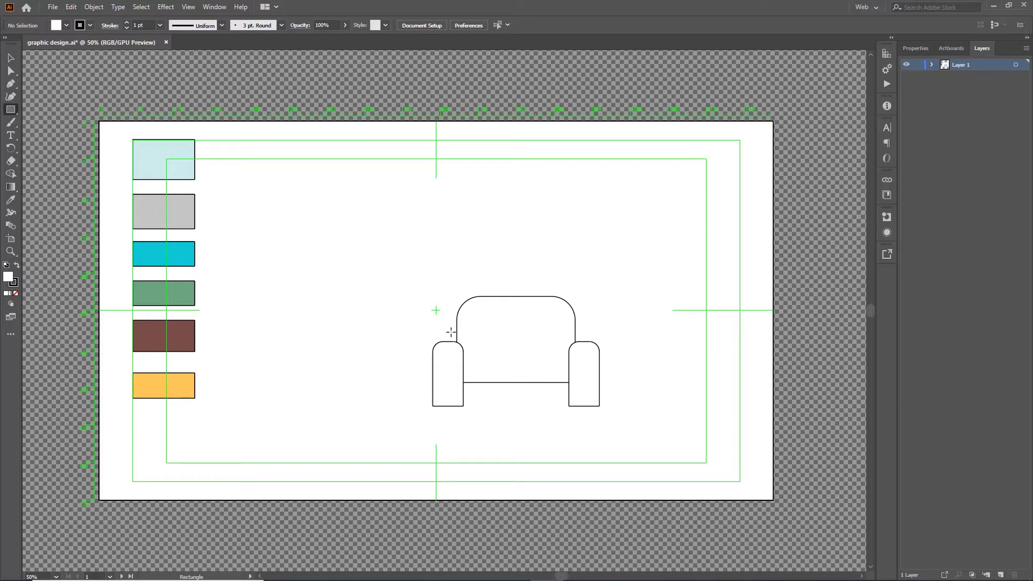
Draw the seat rectangle between the armrests and nudge it slightly lower.
drag(457, 329, 575, 384)
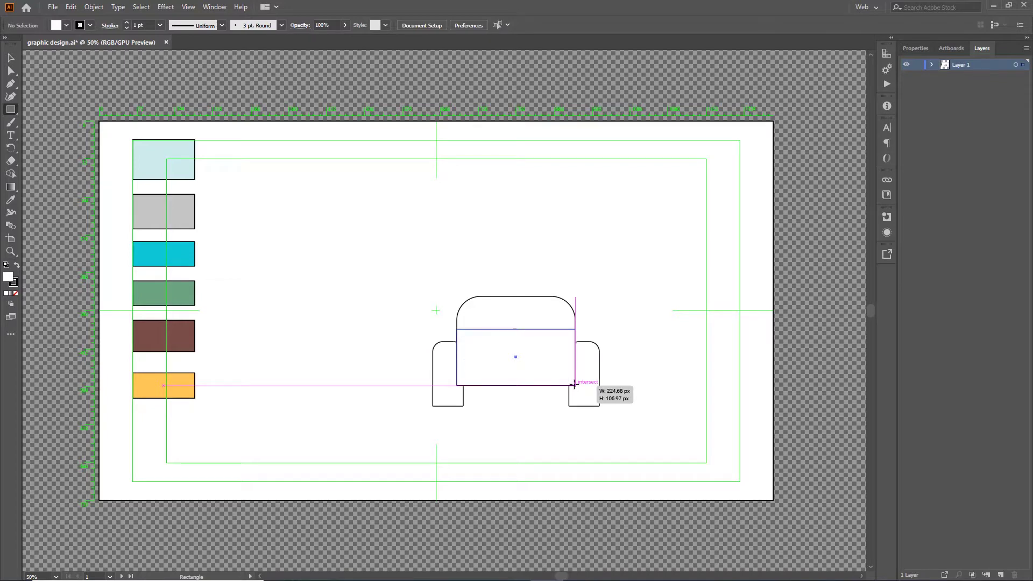
drag(574, 384, 575, 384)
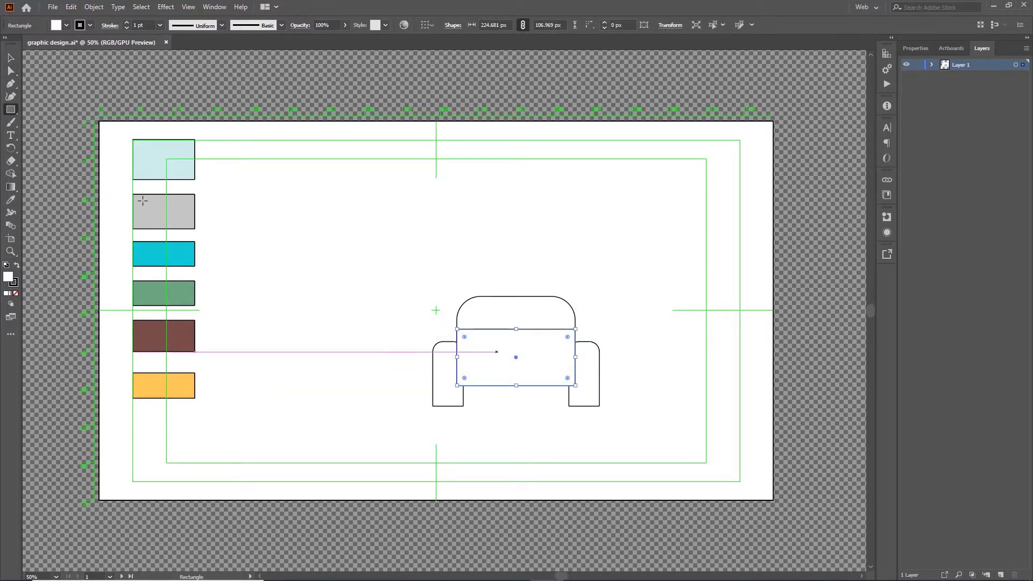
key(v)
drag(490, 357, 490, 363)
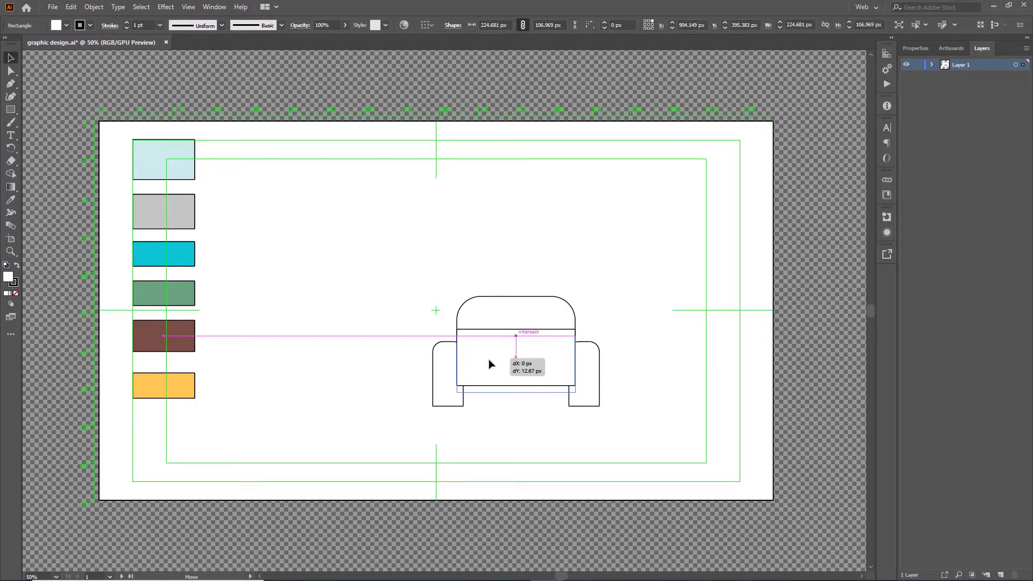
drag(489, 360, 488, 357)
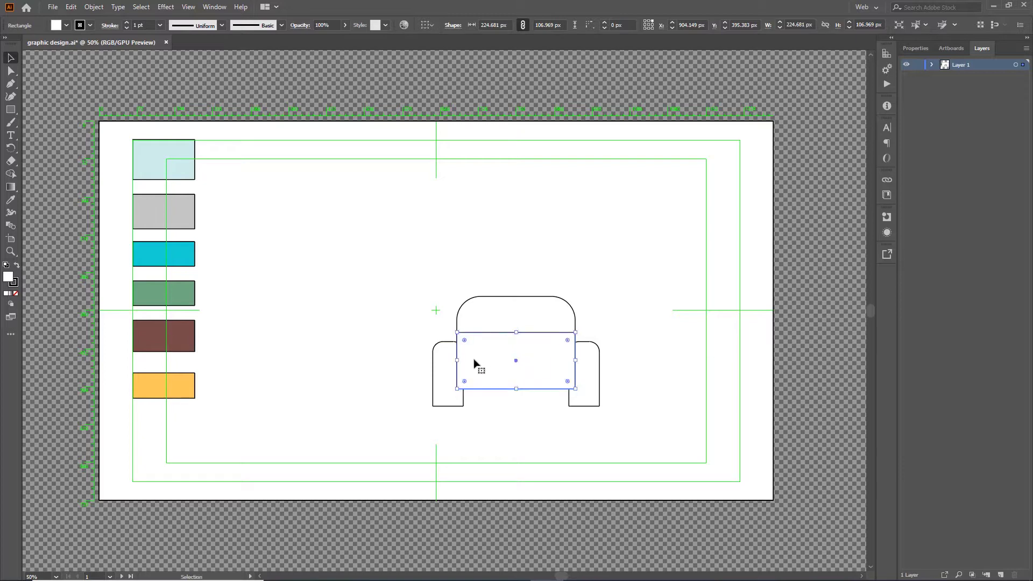
Round the seat rectangle's top corners and move it down about 13 px.
click(11, 71)
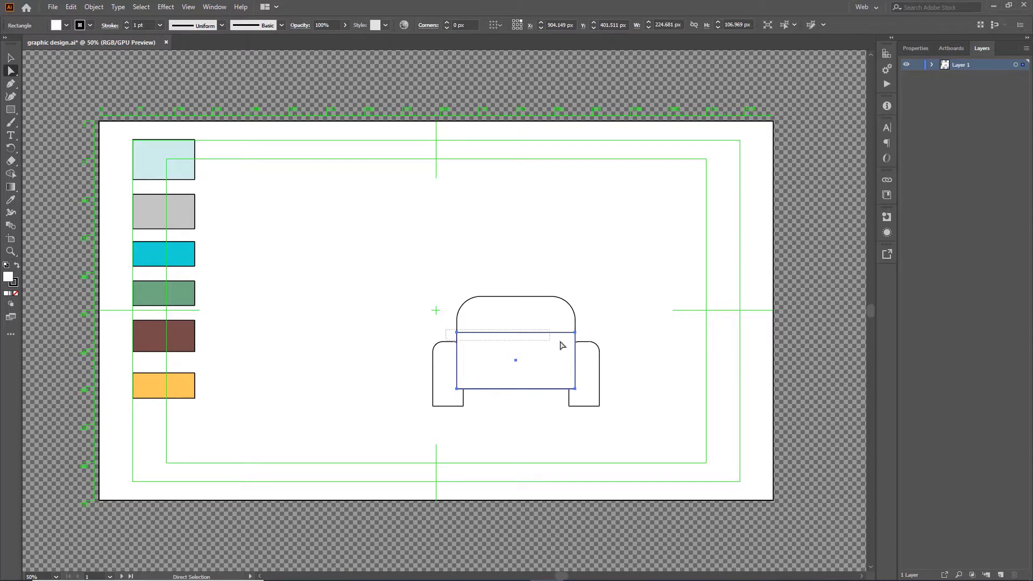
click(575, 332)
drag(567, 339, 558, 349)
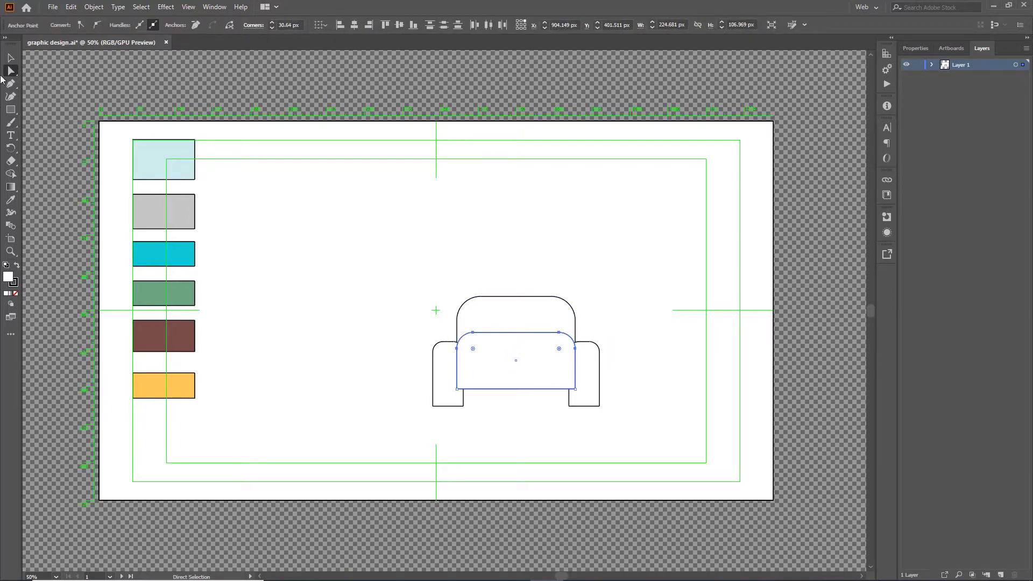
click(11, 57)
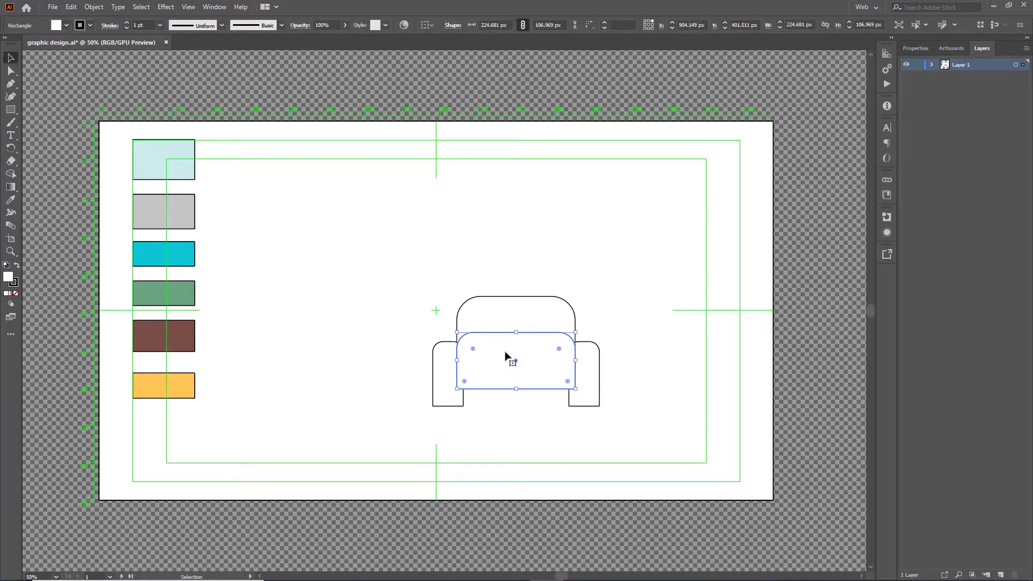
drag(507, 357, 507, 364)
Shorten the seat cushion by raising its bottom edge.
click(686, 299)
click(508, 391)
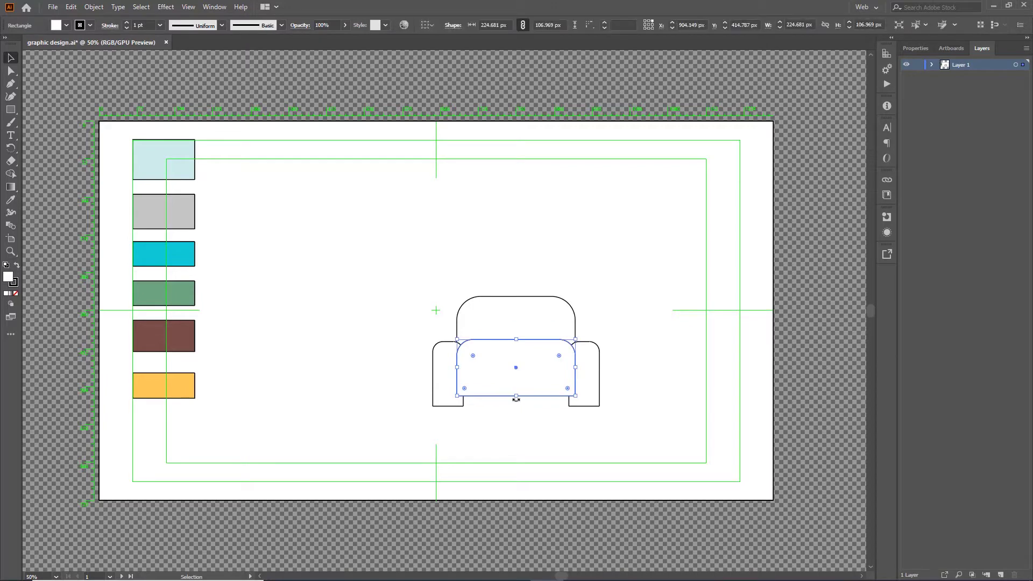
mouse_move(517, 398)
mouse_down()
mouse_move(525, 373)
mouse_move(516, 382)
mouse_up()
click(686, 374)
click(687, 376)
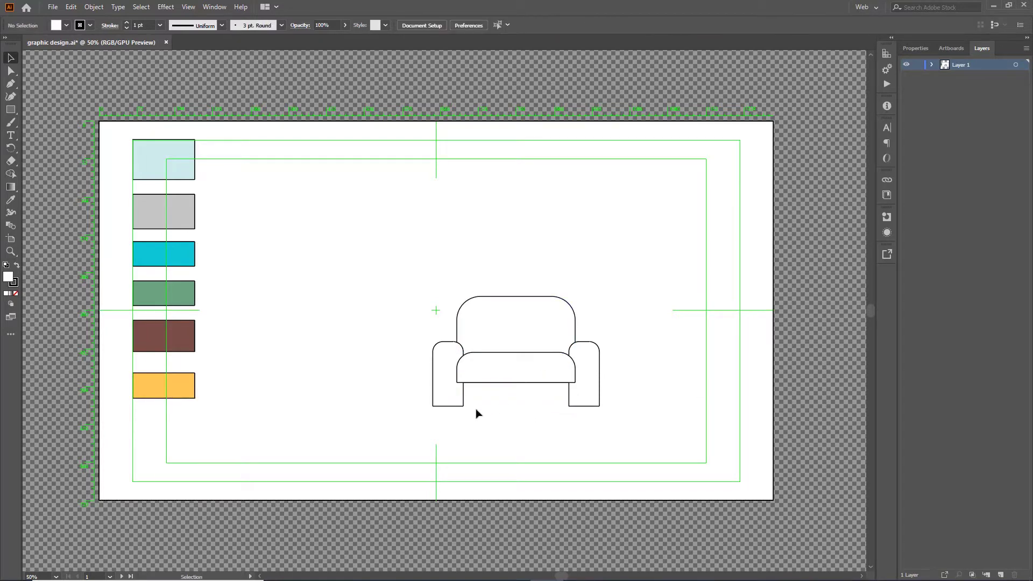
Draw a base strip under the seat spanning the chair's width.
click(10, 109)
drag(456, 381, 575, 398)
click(575, 430)
click(535, 316)
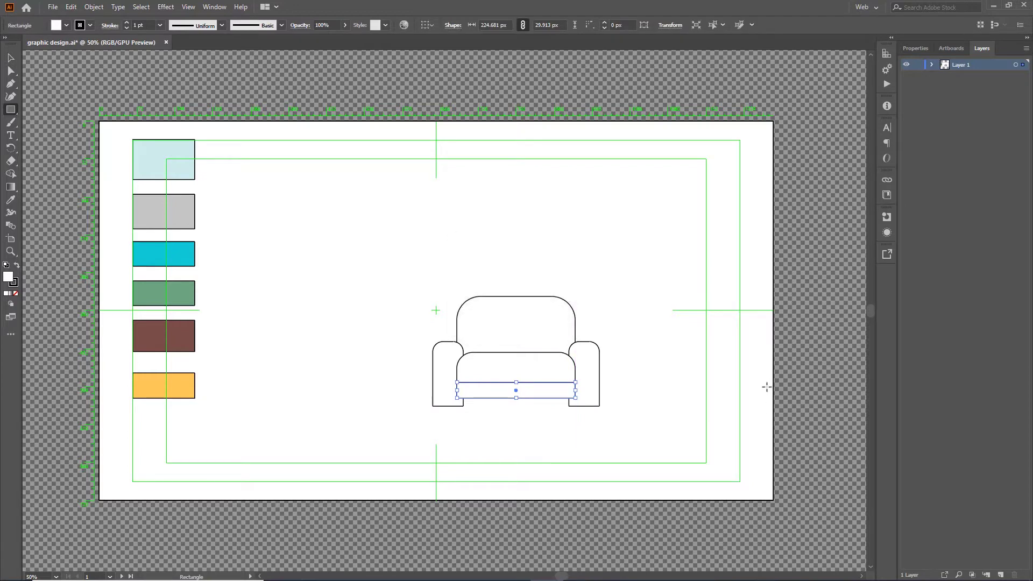
key(v)
click(333, 246)
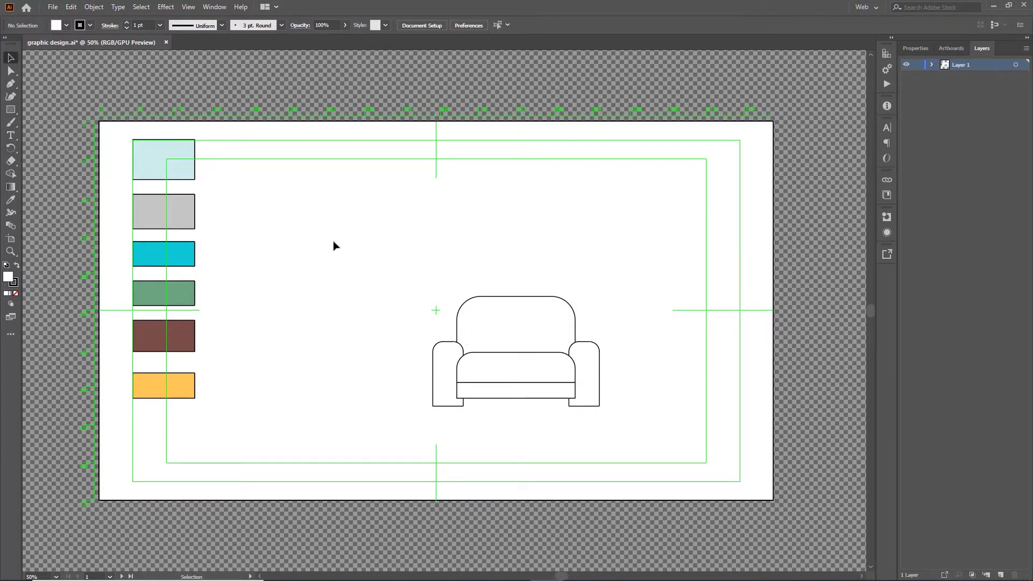
Send the base strip and the seat rectangle backward behind the armrests.
click(533, 377)
right_click(533, 376)
mouse_move(564, 313)
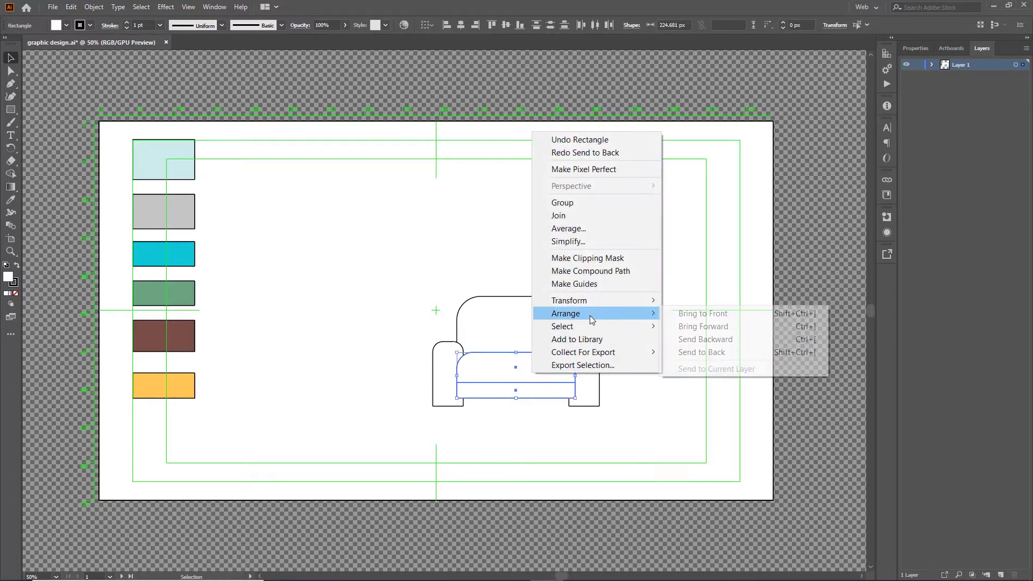
click(726, 348)
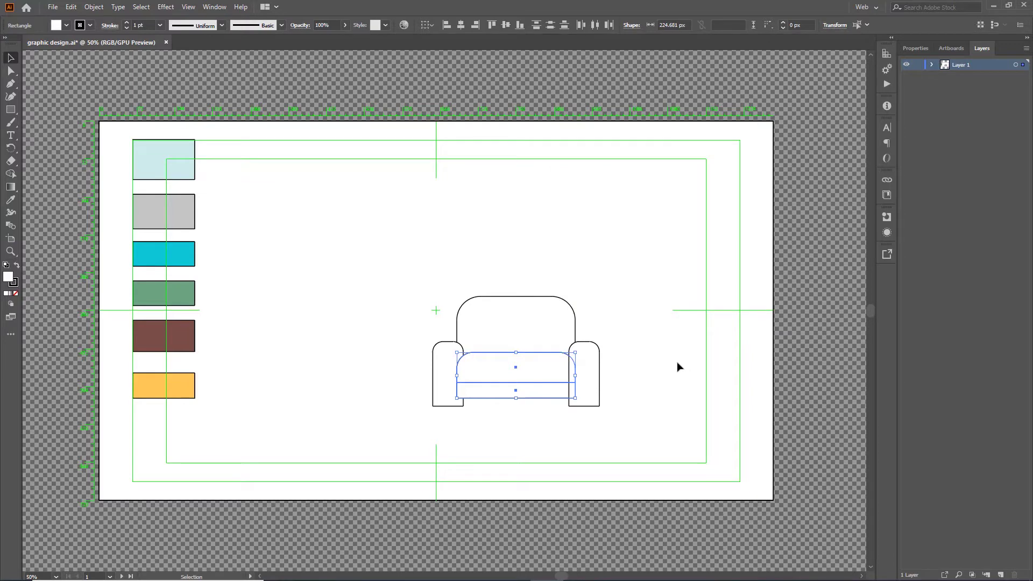
right_click(458, 376)
mouse_move(496, 311)
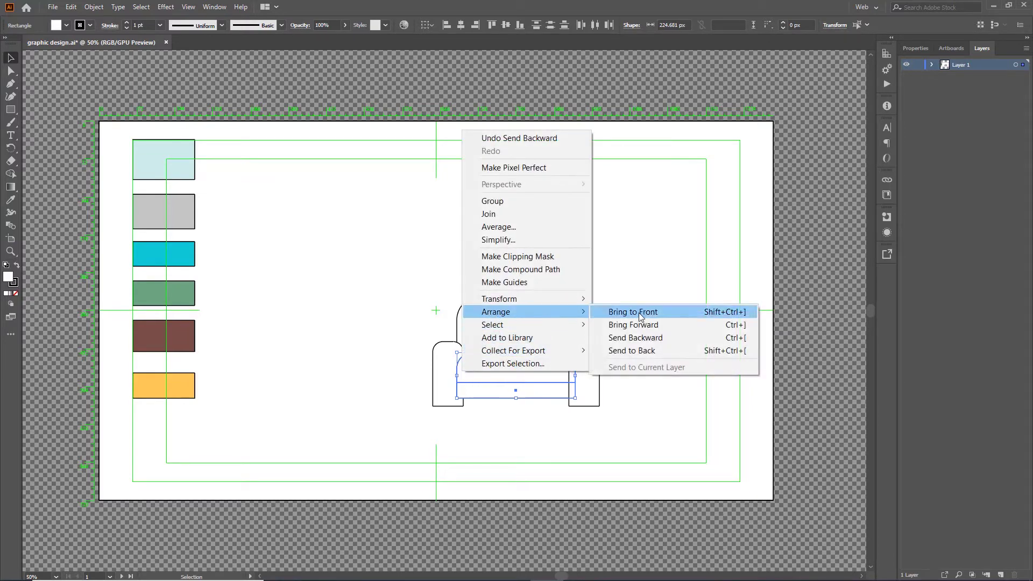
click(653, 338)
click(665, 370)
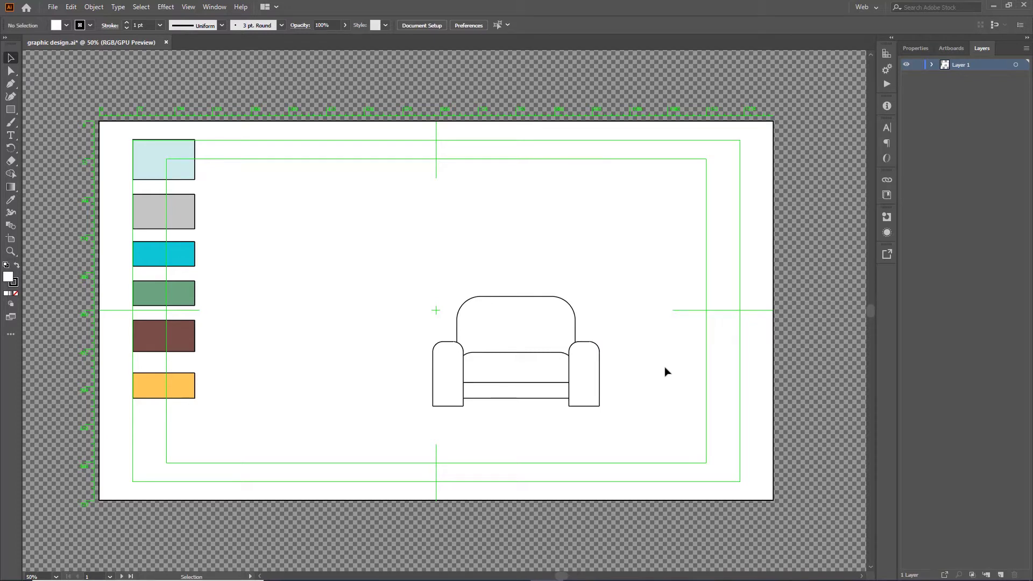
Draw a small foot under the left armrest and drag a copy toward the right armrest.
click(11, 109)
key(Tab)
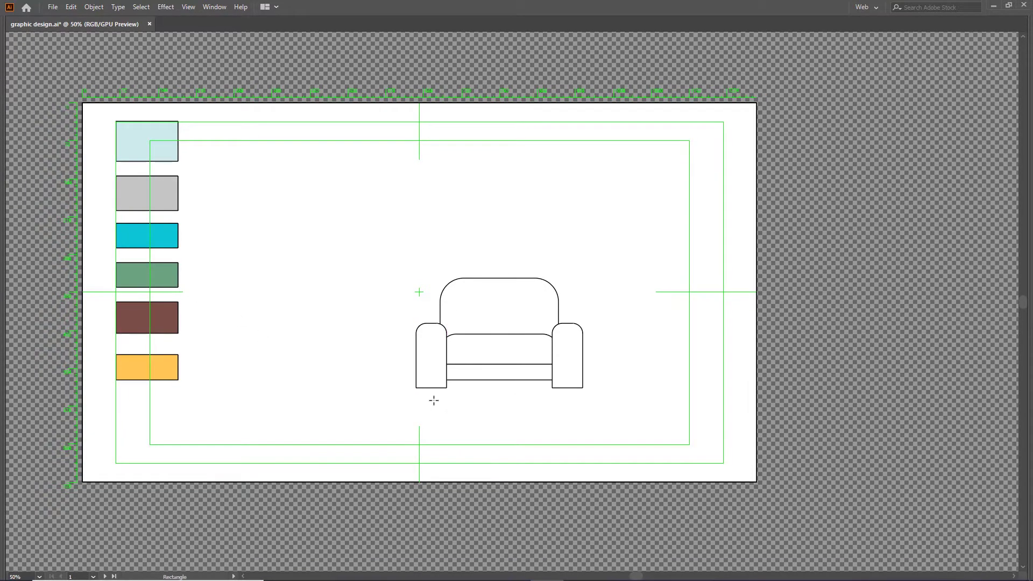
key(Tab)
drag(444, 408, 460, 415)
click(11, 58)
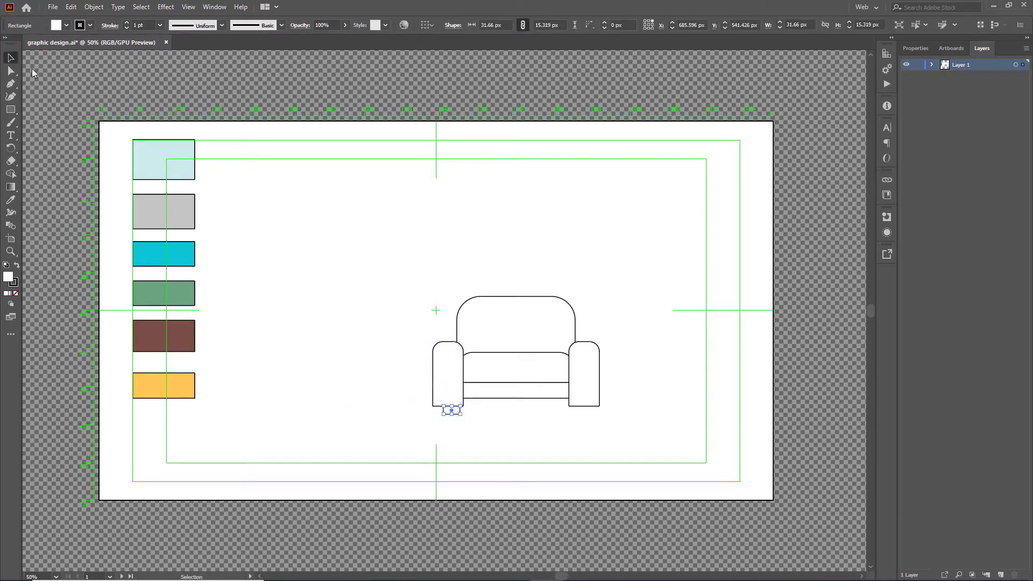
click(387, 405)
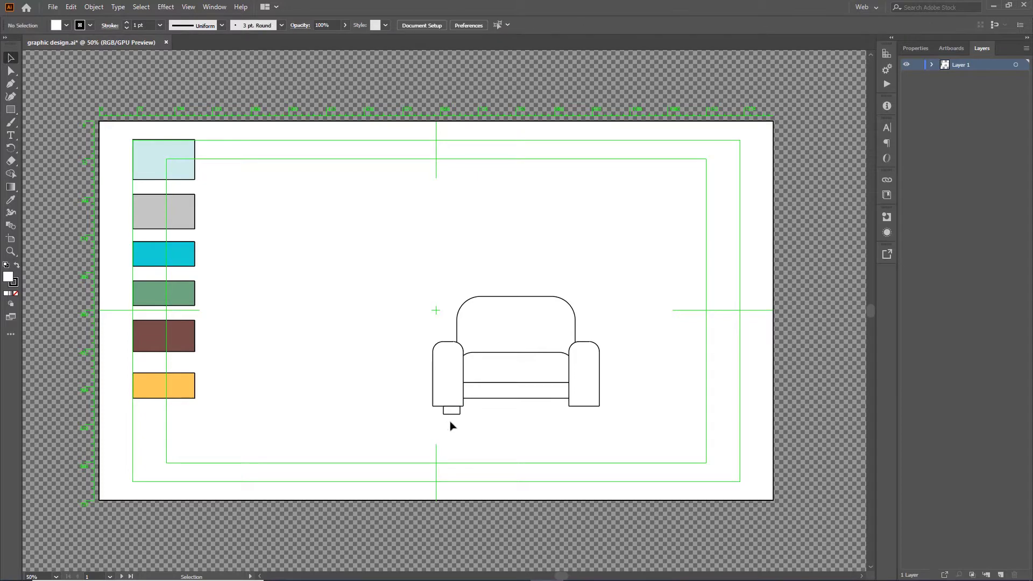
drag(451, 411, 585, 420)
click(436, 433)
Drop the foot copy under the right armrest and fill the chair back yellow-orange.
click(636, 413)
click(497, 344)
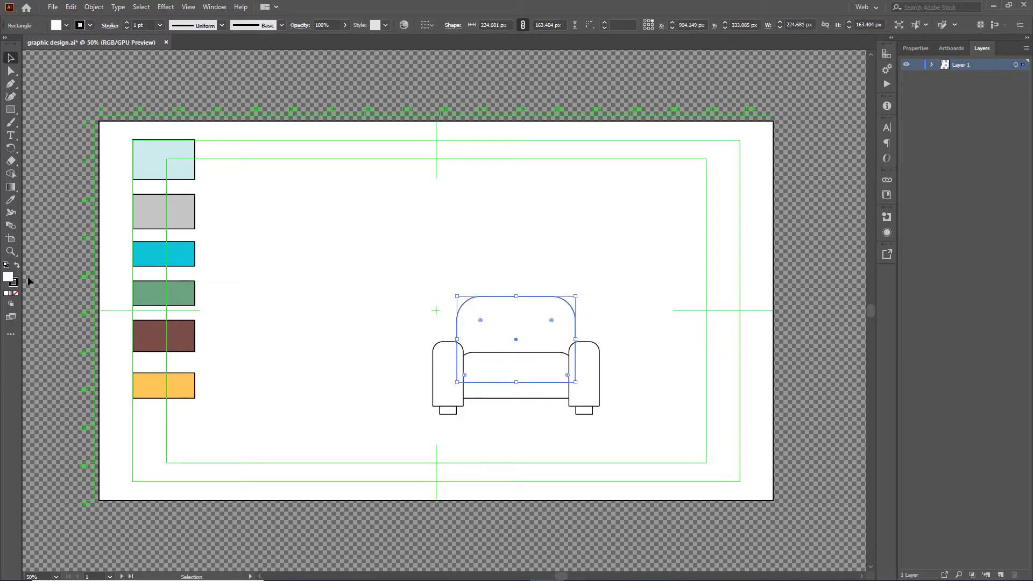
click(11, 200)
click(183, 382)
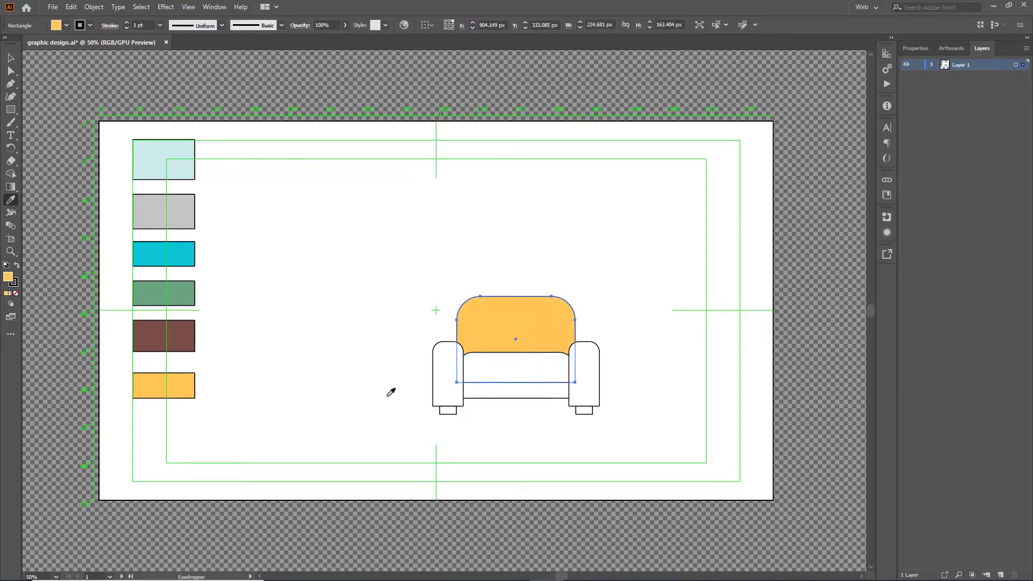
click(11, 57)
Fill the seat, cushion and both armrests with the same yellow-orange swatch.
click(511, 367)
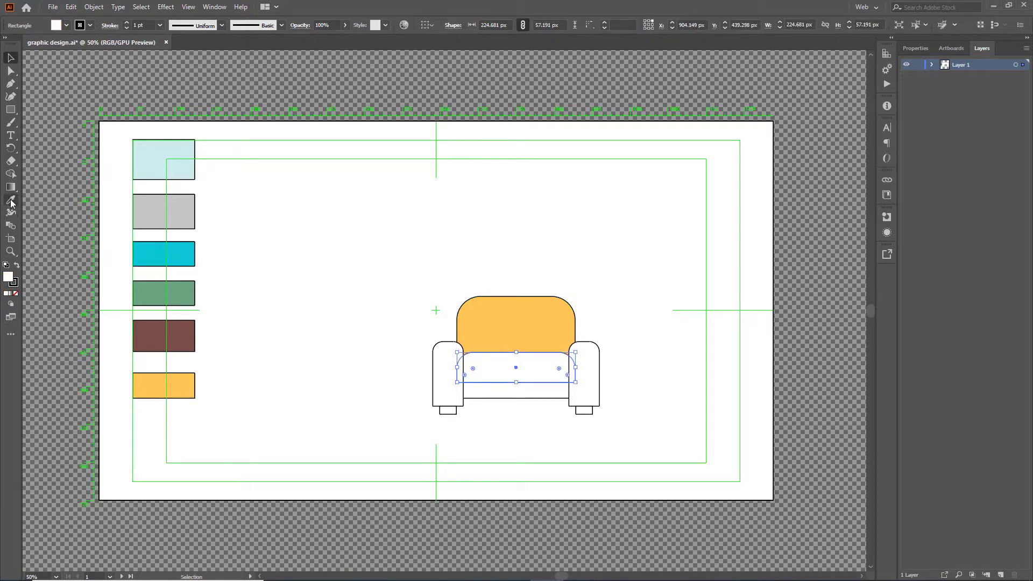
shift+click(432, 397)
shift+click(500, 396)
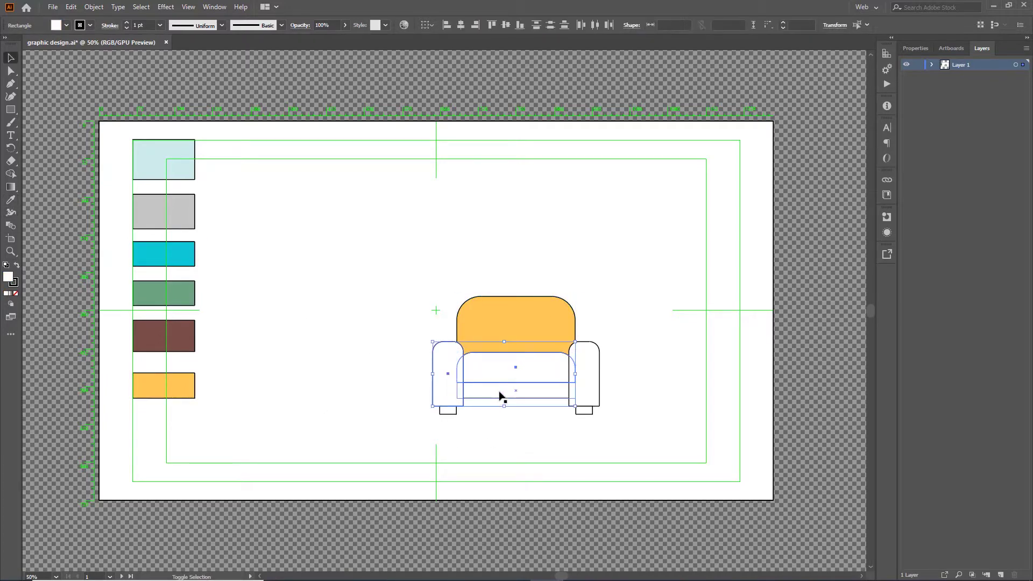
shift+click(590, 384)
key(i)
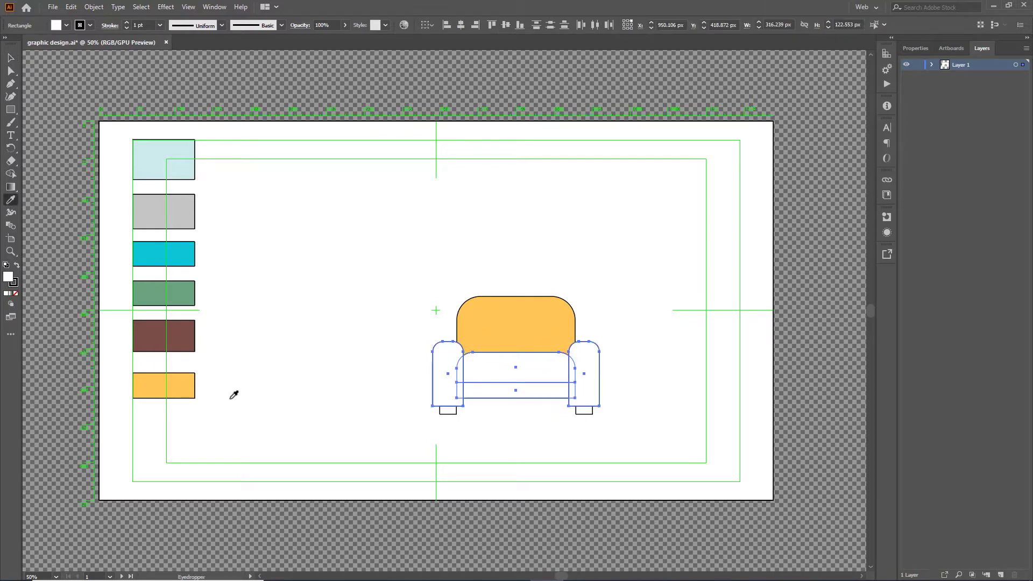
click(189, 382)
click(10, 59)
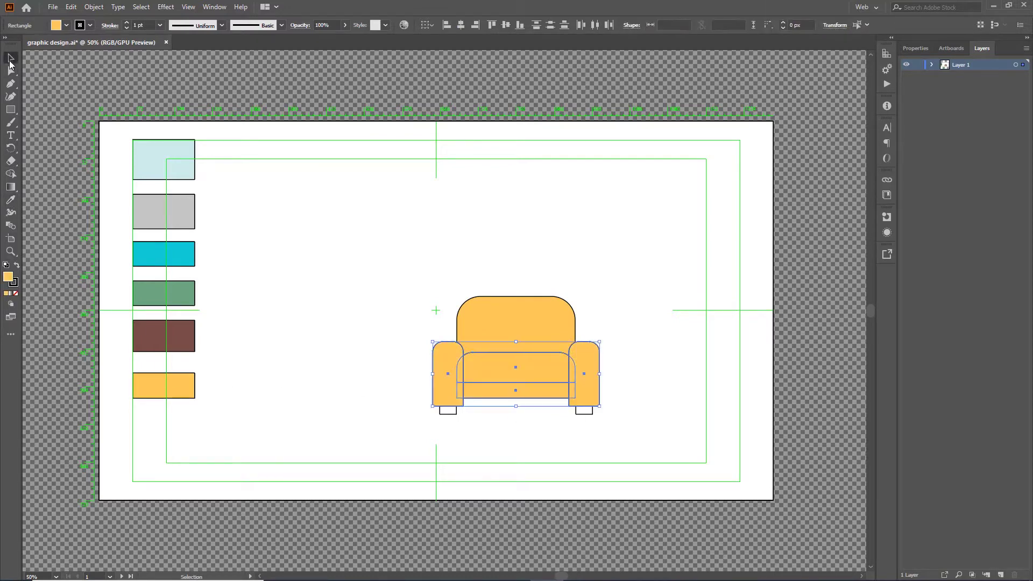
click(300, 315)
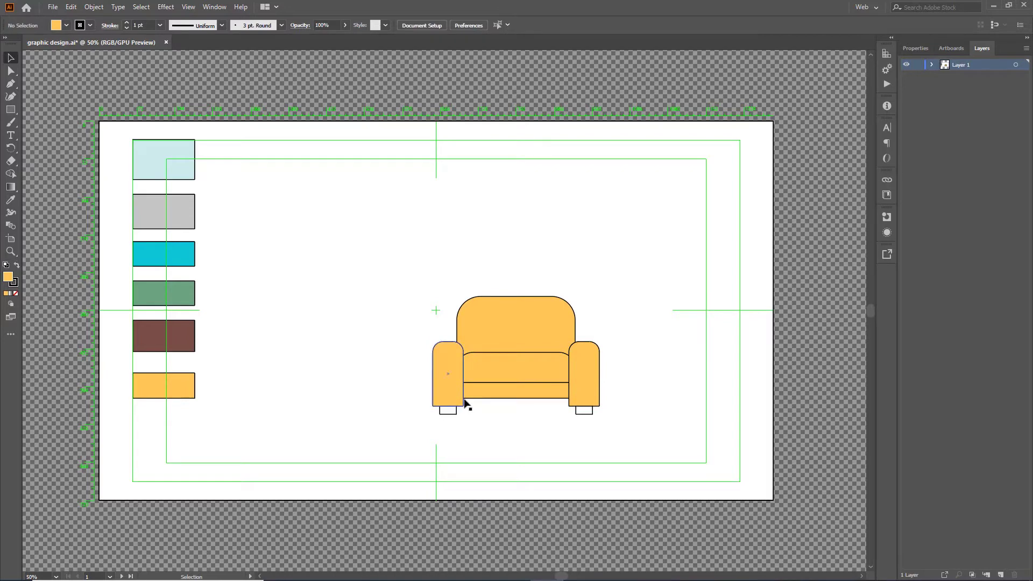
Select the chair back, seat, both arms and the left foot together.
click(535, 350)
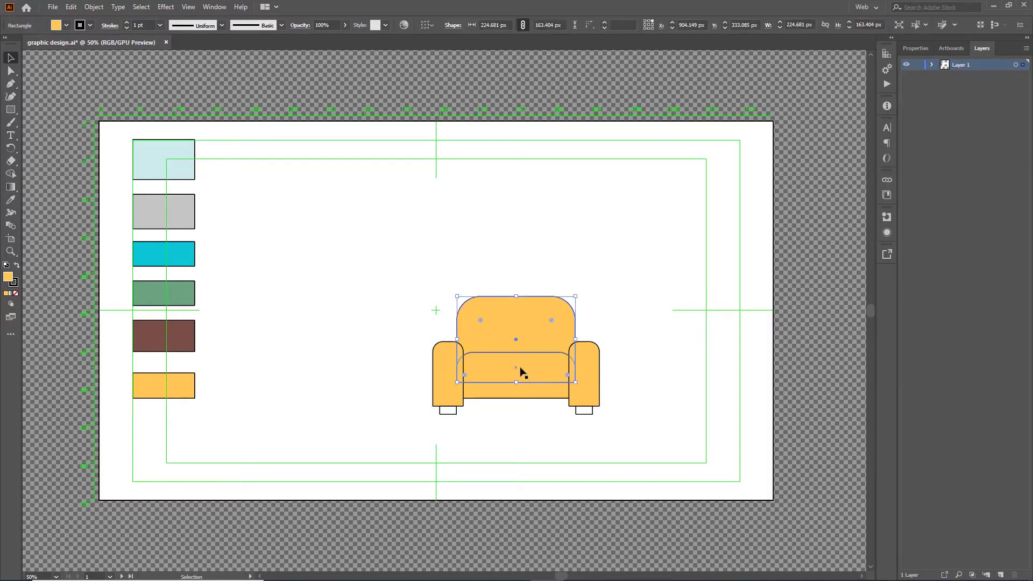
key(a)
click(455, 371)
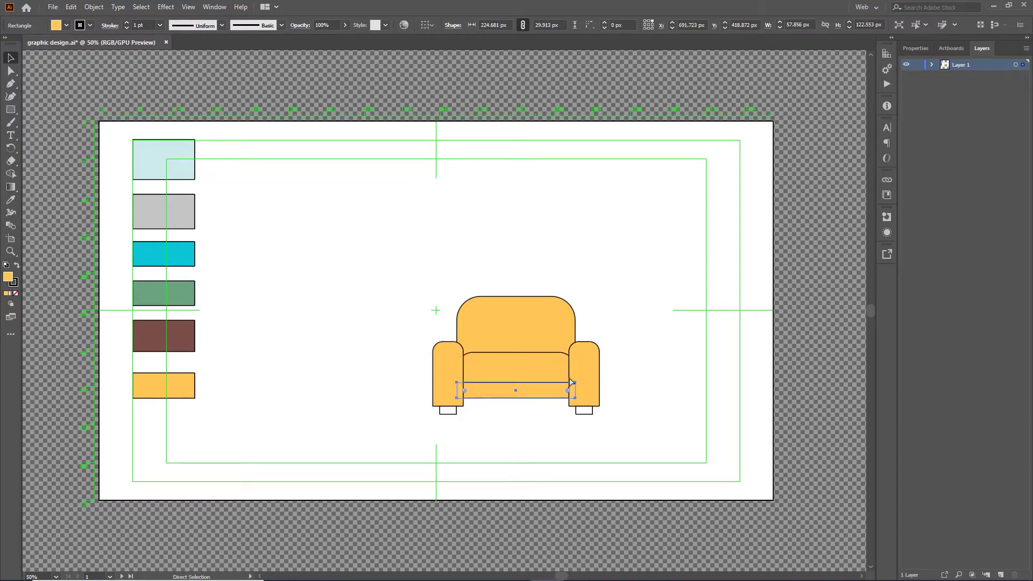
click(586, 371)
shift+click(543, 380)
shift+click(535, 346)
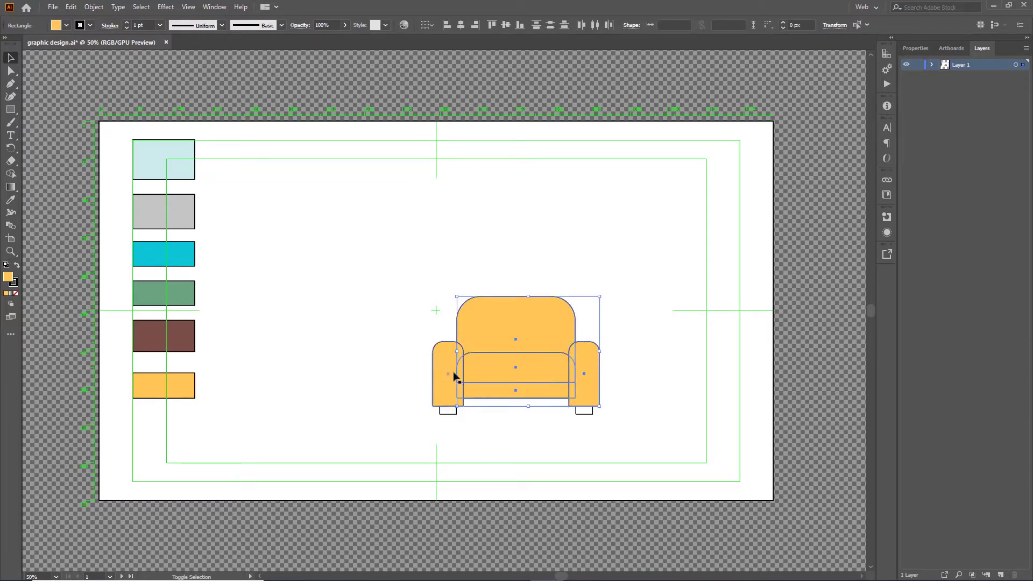
shift+click(446, 375)
shift+click(447, 410)
Set the stroke weight of the whole armchair to 3 pt.
shift+click(589, 410)
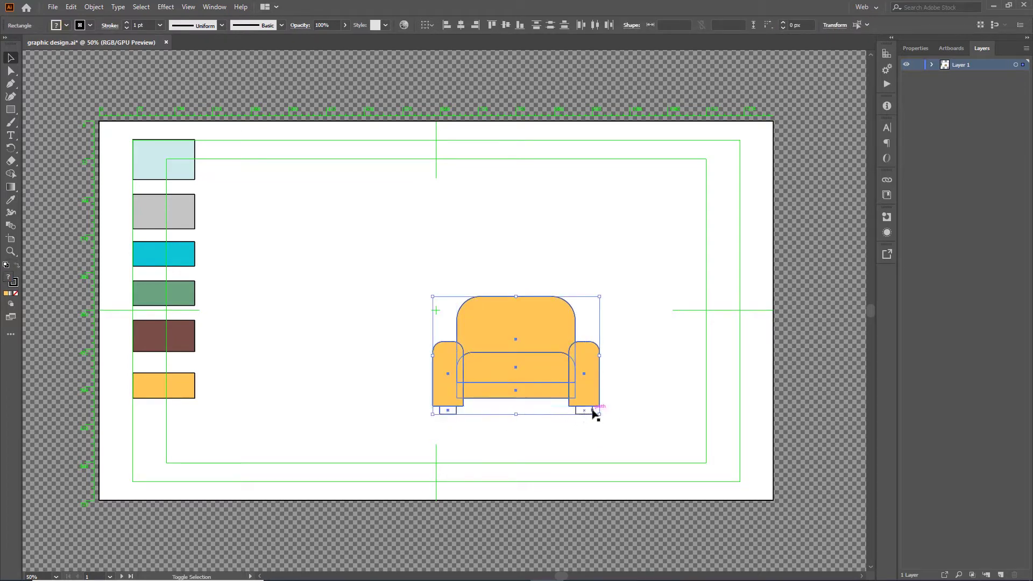
click(160, 26)
click(160, 91)
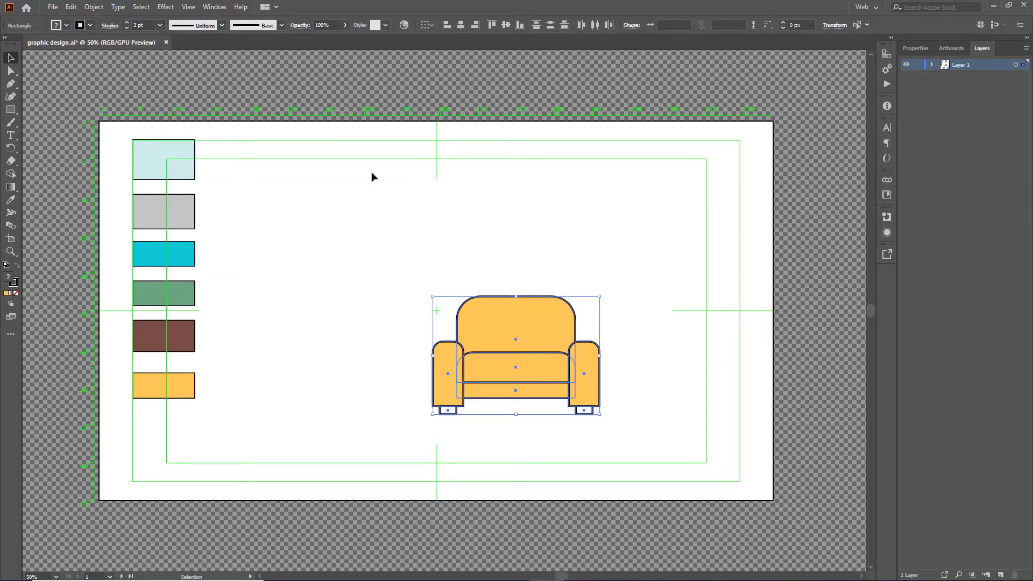
click(366, 203)
Fill both armchair feet solid black.
click(454, 411)
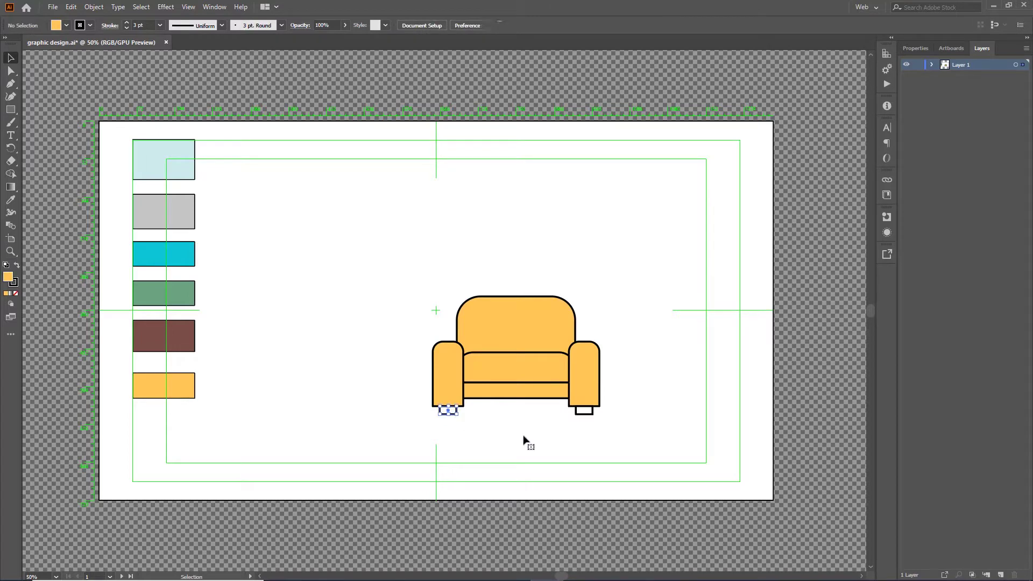
shift+click(587, 411)
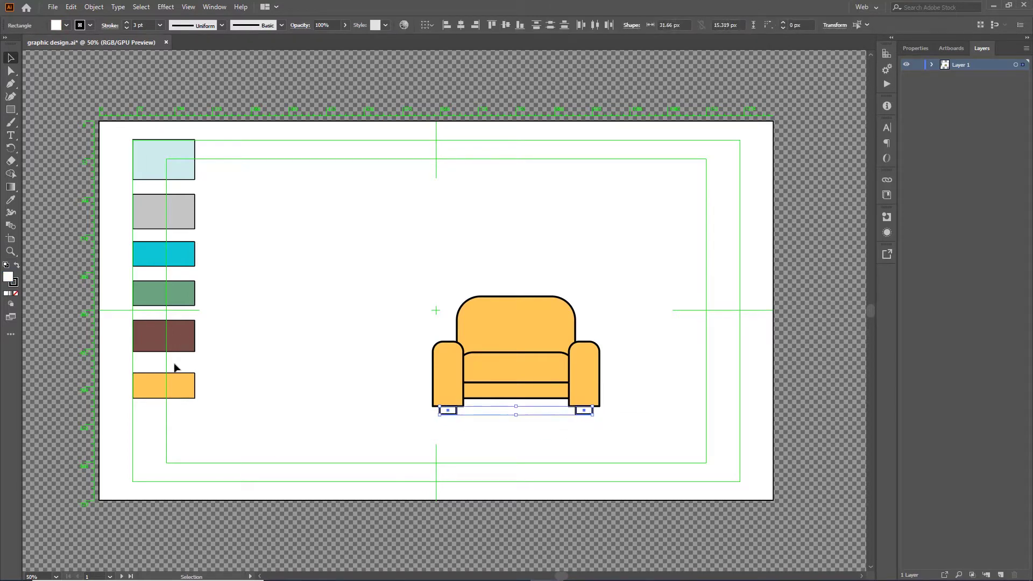
double_click(8, 277)
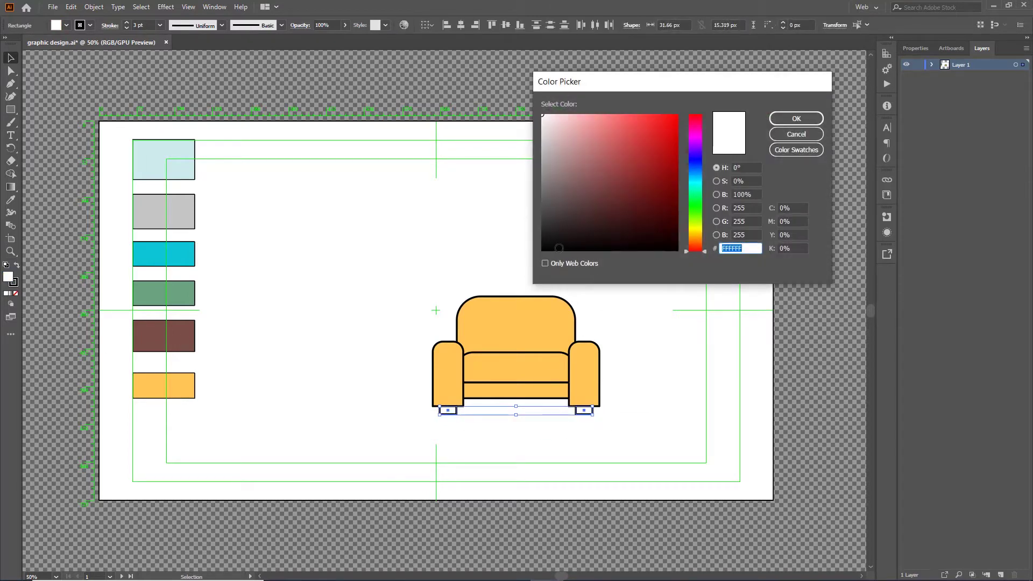
click(558, 248)
click(796, 119)
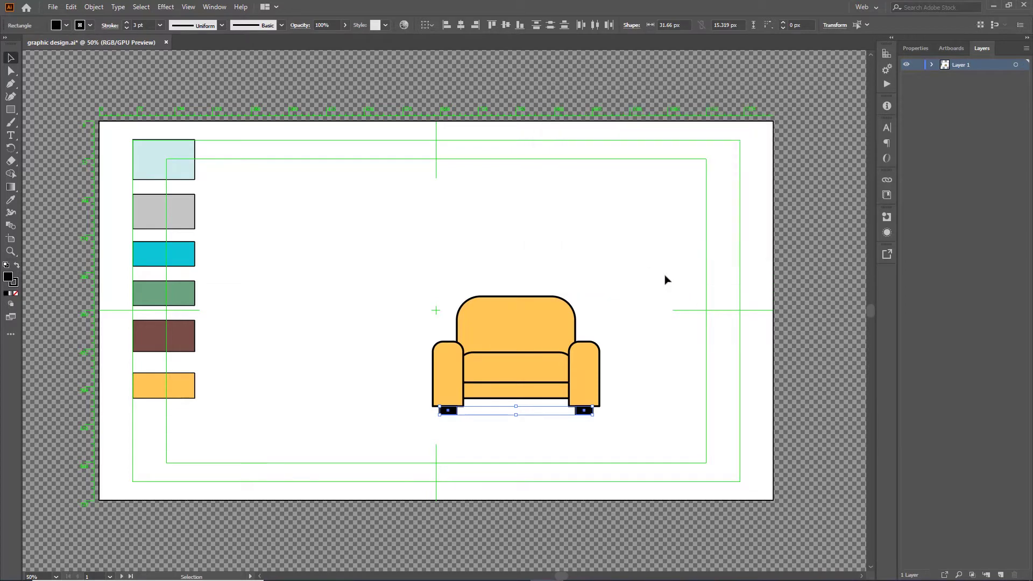
click(520, 321)
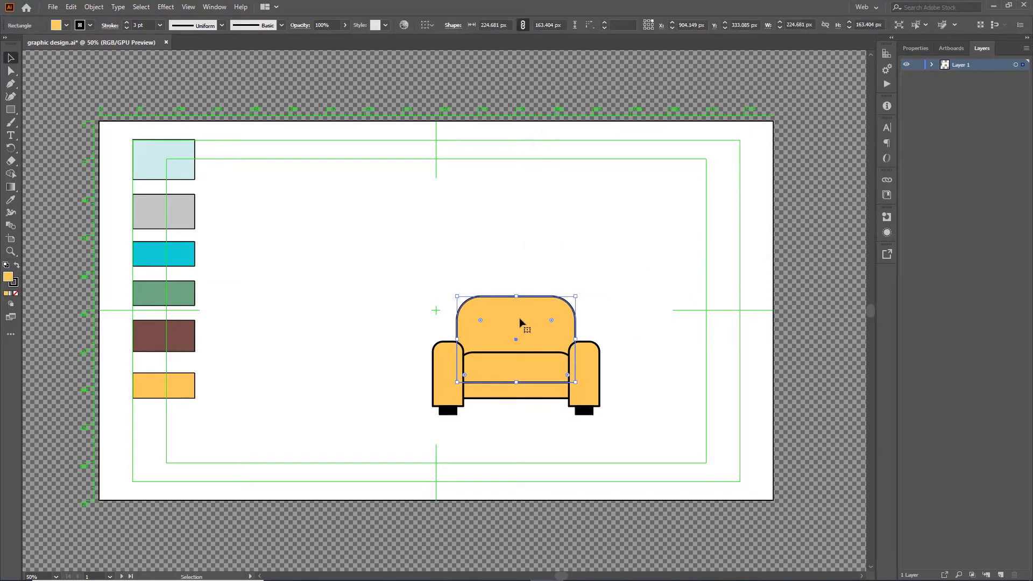
Make two slightly offset copies of the chair back to the upper left.
mouse_move(516, 321)
mouse_down()
mouse_move(347, 266)
mouse_move(347, 276)
mouse_up()
key(ctrl+z)
key(ctrl+z)
mouse_move(501, 322)
mouse_down()
mouse_move(325, 268)
mouse_move(332, 290)
mouse_up()
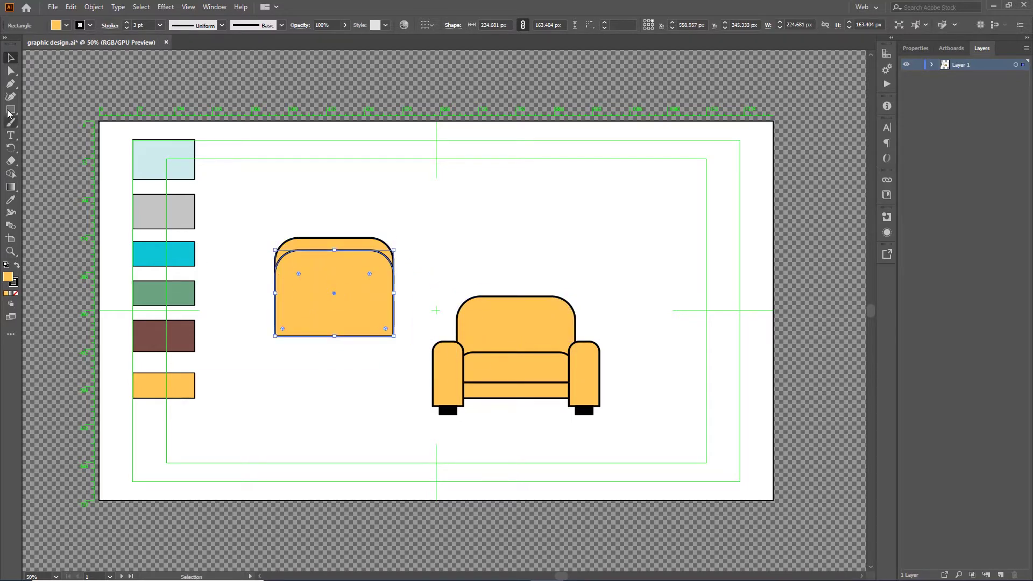
key(a)
Delete the lower region with Shape Builder, leaving a curved top band filled white.
drag(258, 228, 418, 285)
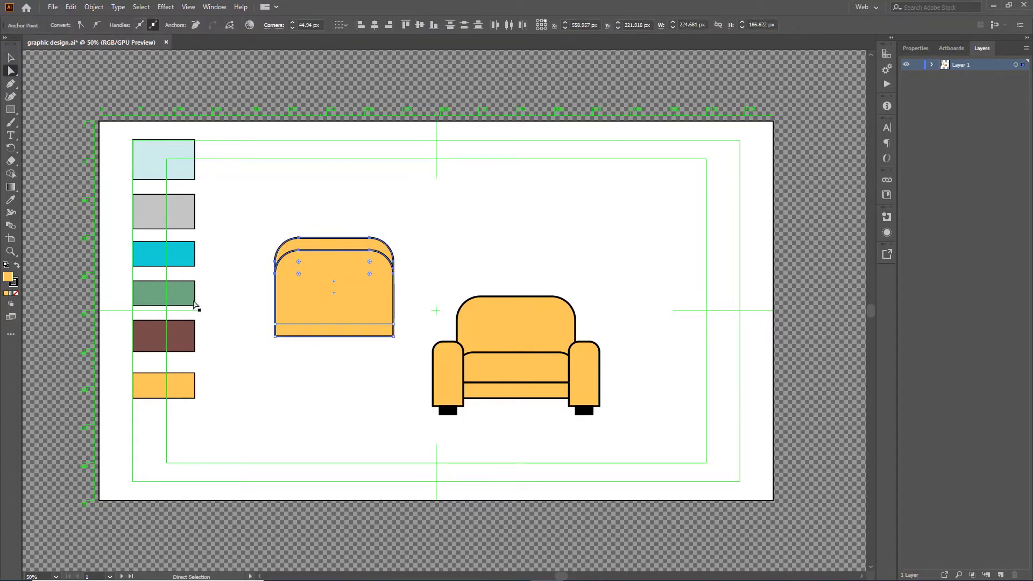
click(10, 174)
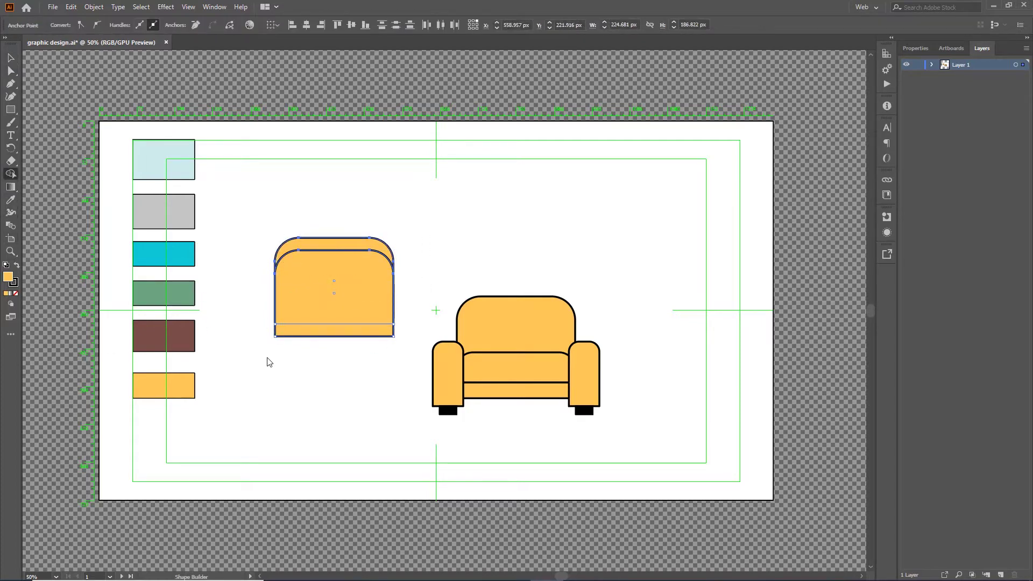
alt+click(308, 273)
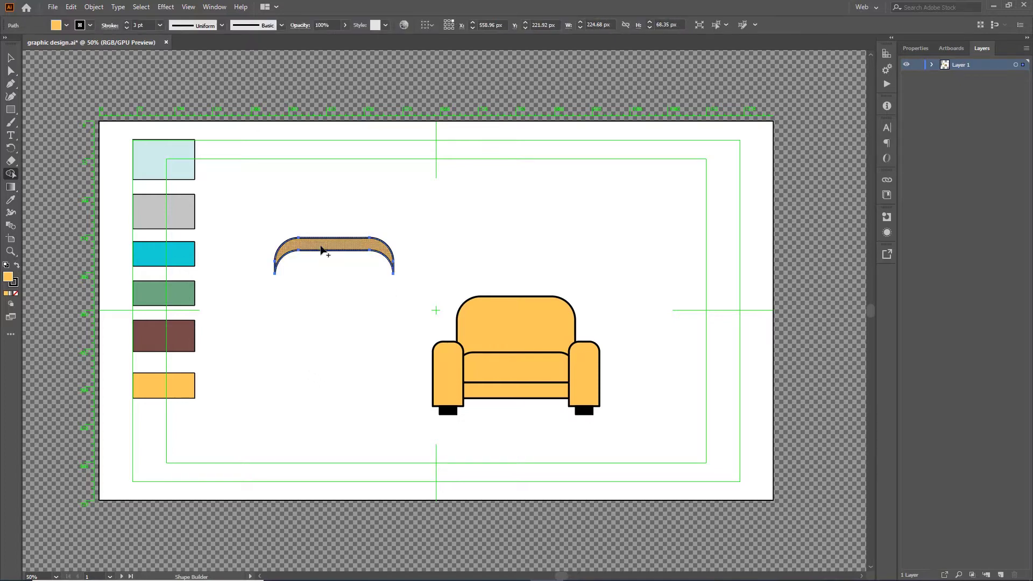
double_click(8, 276)
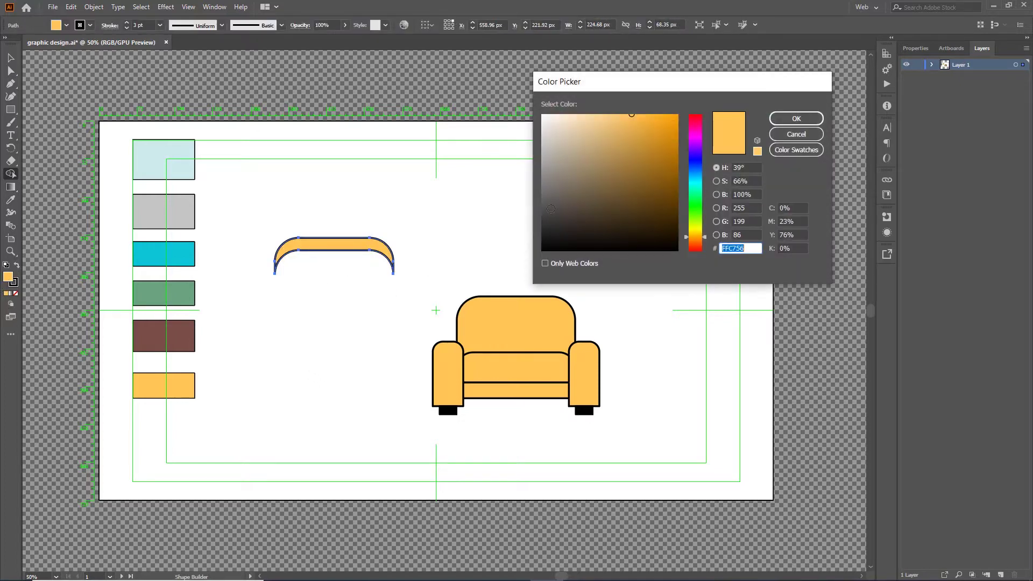
click(796, 118)
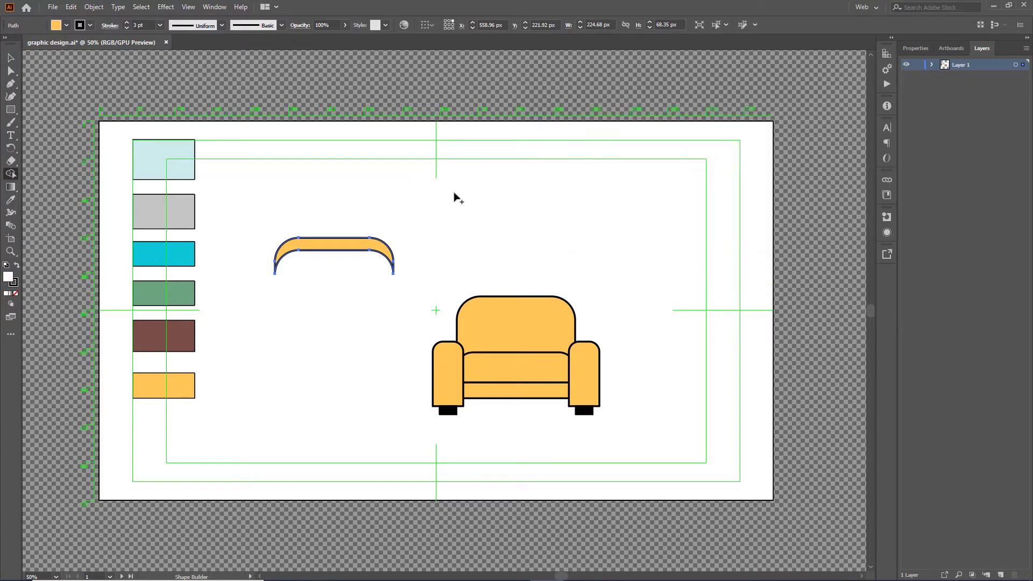
click(313, 251)
click(12, 58)
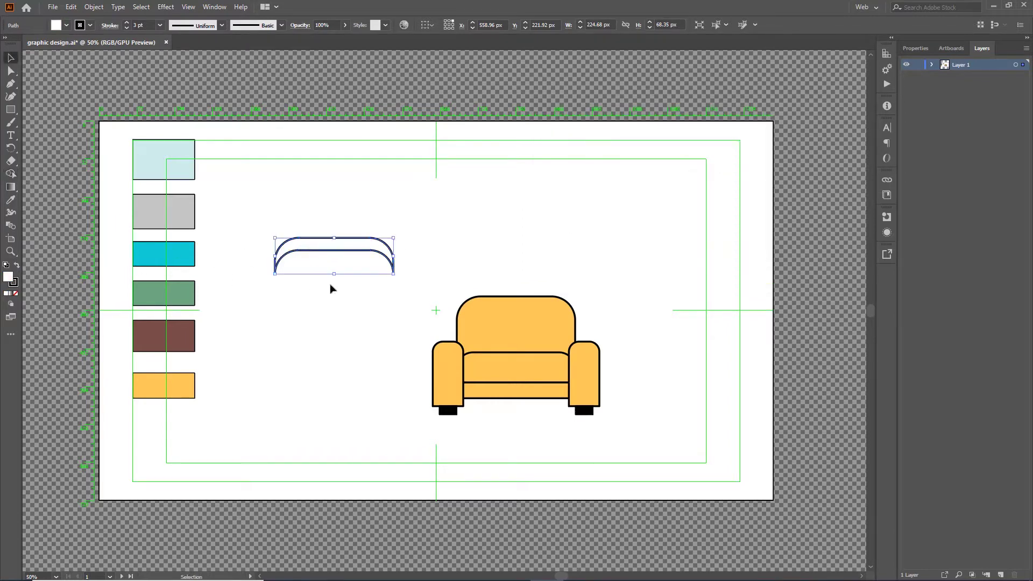
Move the curved band onto the chair back and set its opacity to 31%.
drag(329, 252, 515, 309)
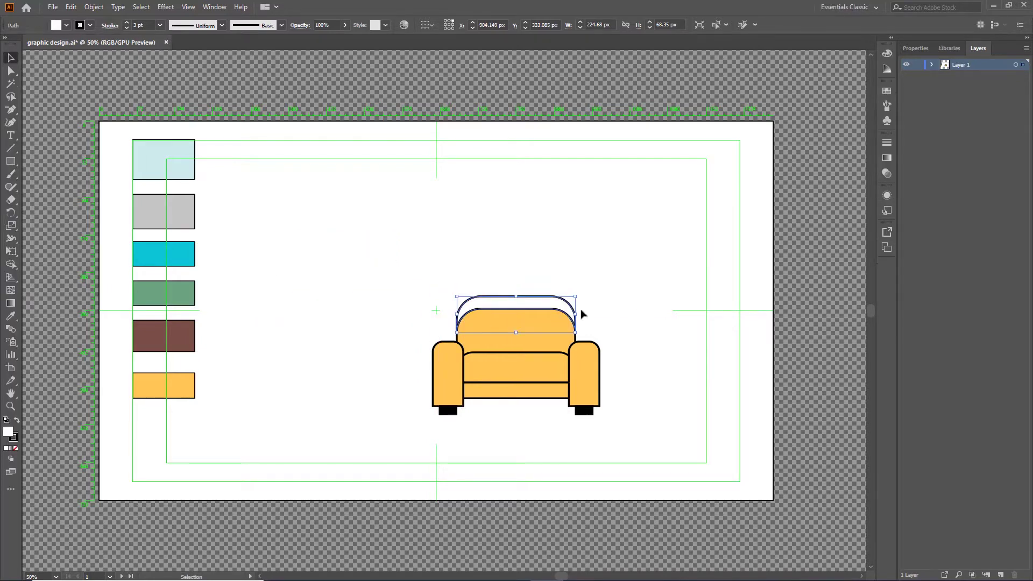
click(886, 174)
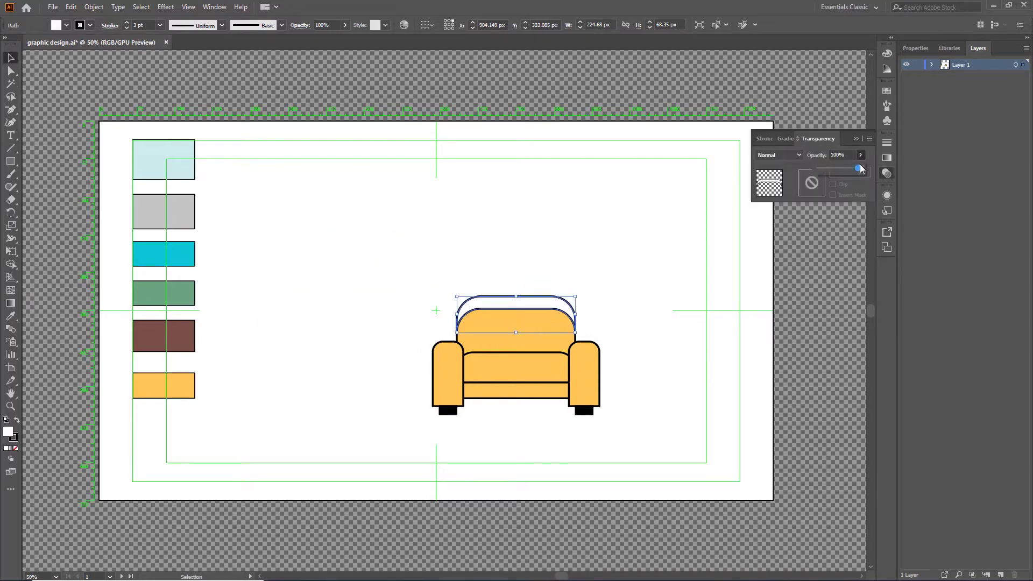
drag(823, 173, 826, 196)
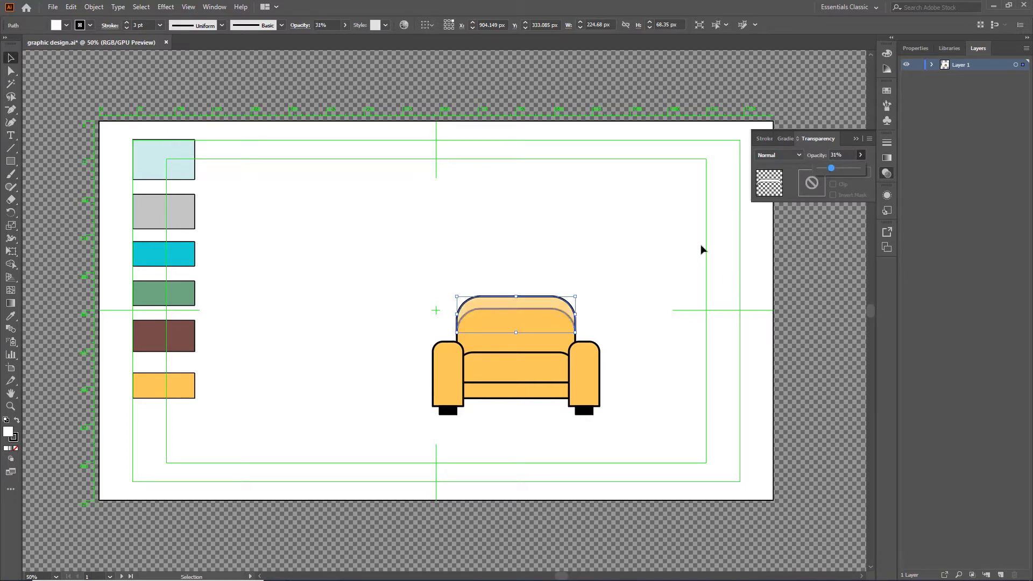
click(640, 241)
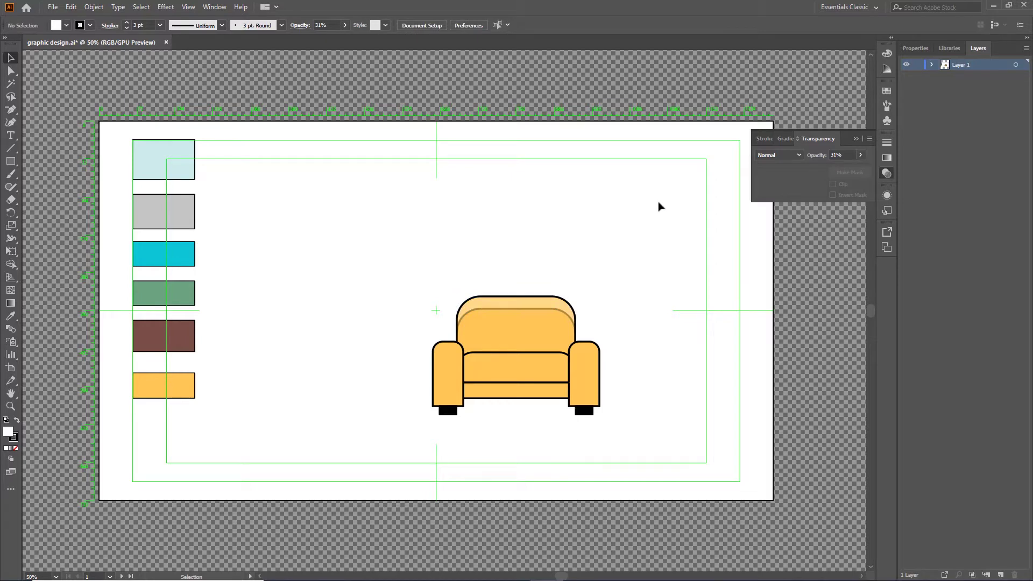
Remove the highlight band's outline by setting its stroke to None.
click(534, 309)
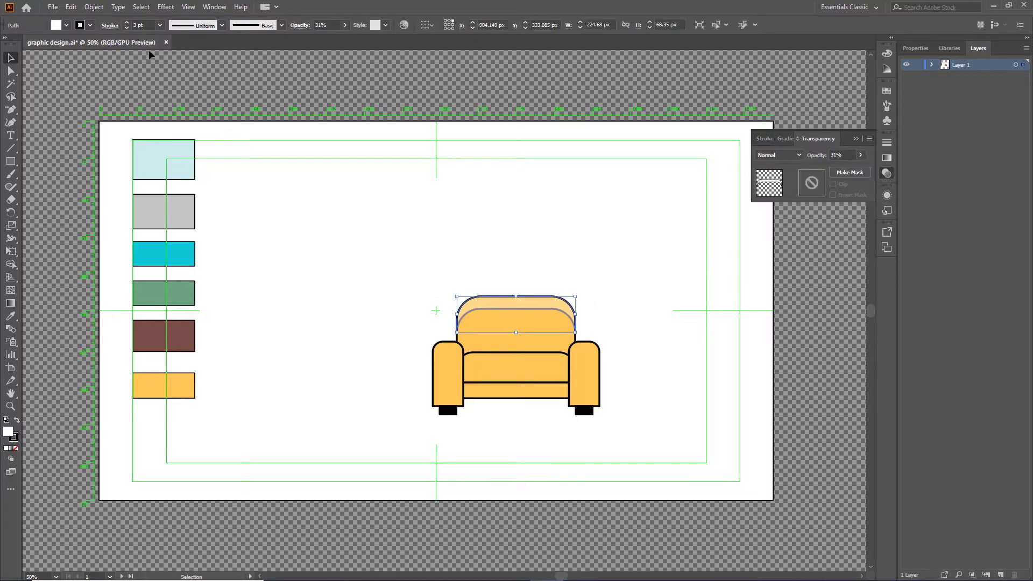
click(159, 26)
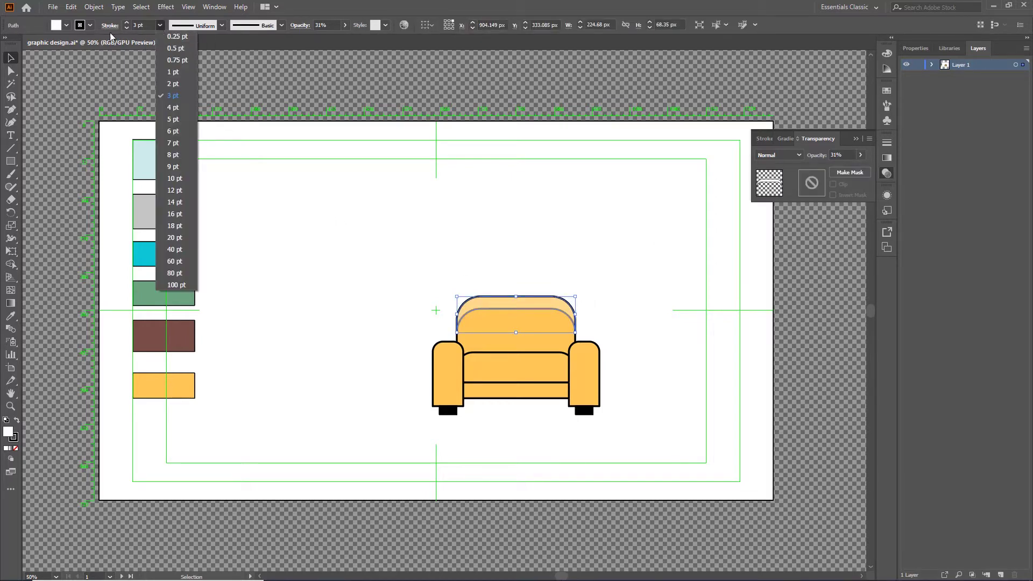
click(92, 27)
click(89, 26)
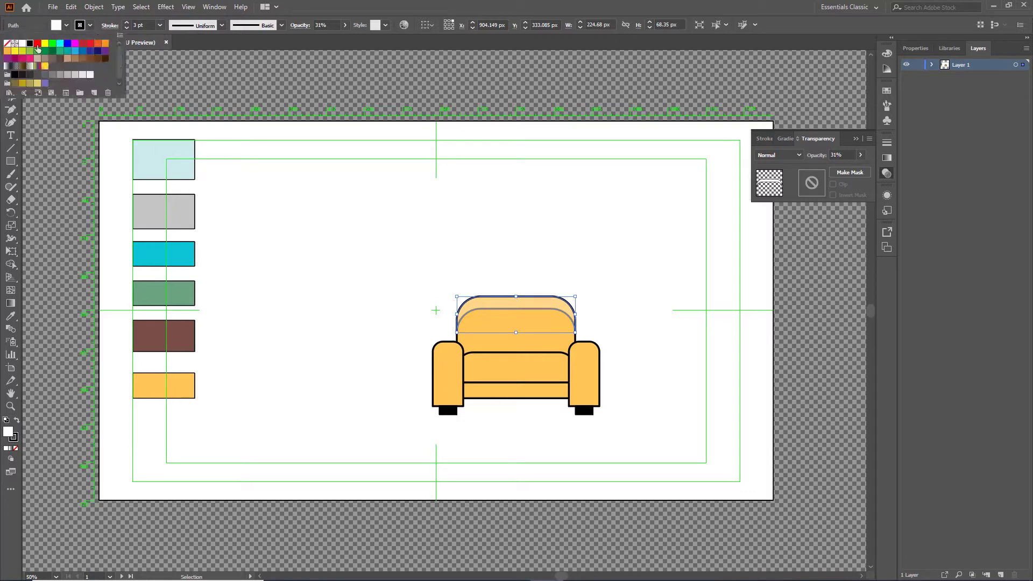
click(8, 44)
click(652, 342)
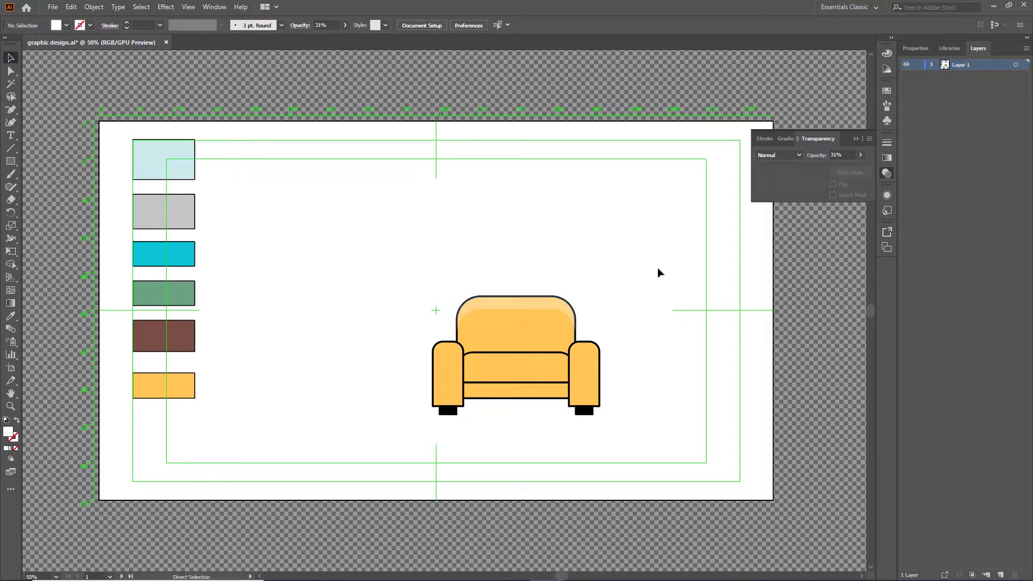
key(ctrl+plus)
key(ctrl+plus)
Copy both armrests to empty space at left, with offset duplicates slightly lower.
mouse_move(650, 257)
mouse_down()
mouse_move(580, 178)
mouse_move(584, 222)
mouse_move(619, 221)
mouse_up()
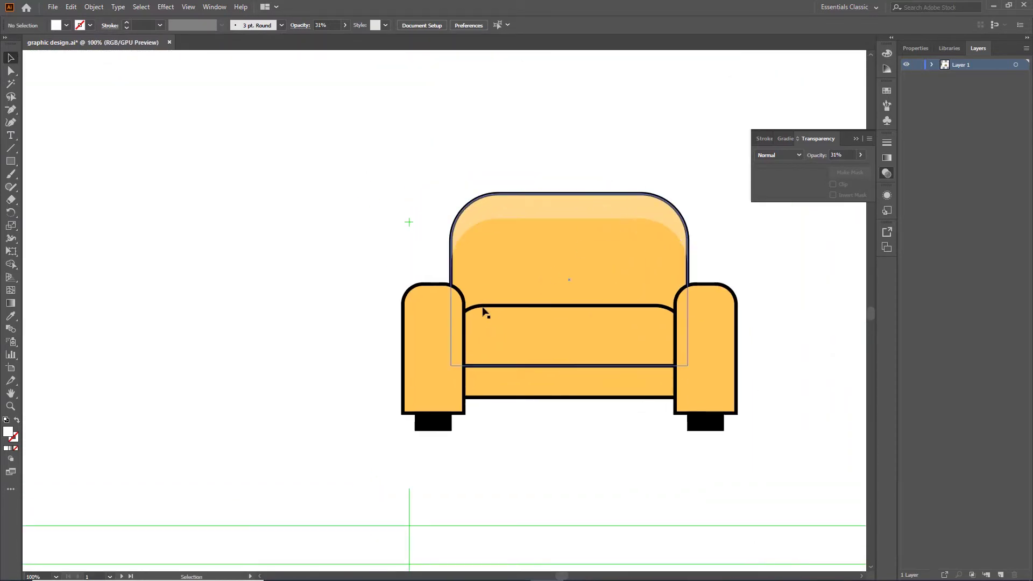
drag(484, 307, 561, 302)
click(532, 350)
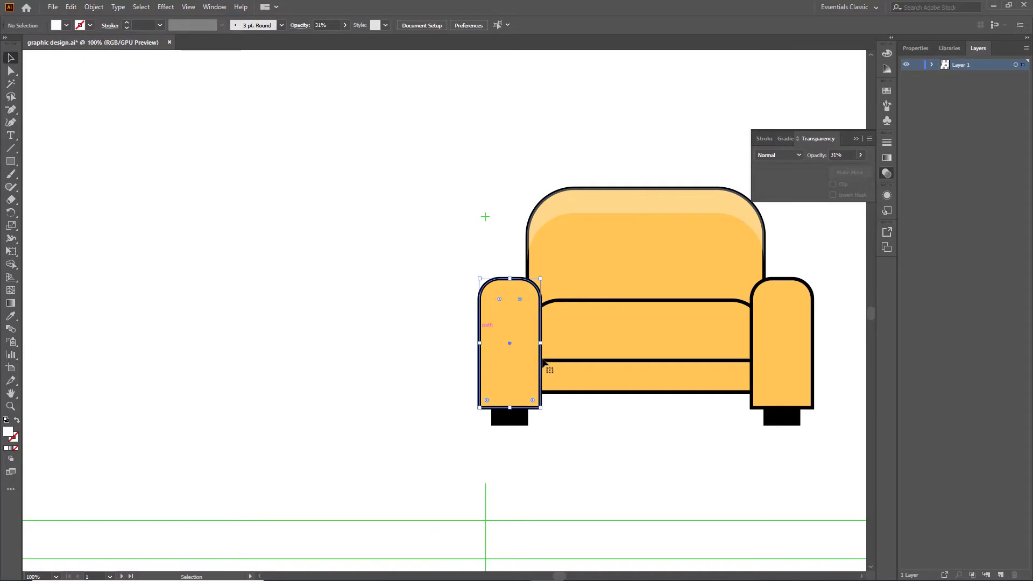
shift+click(772, 357)
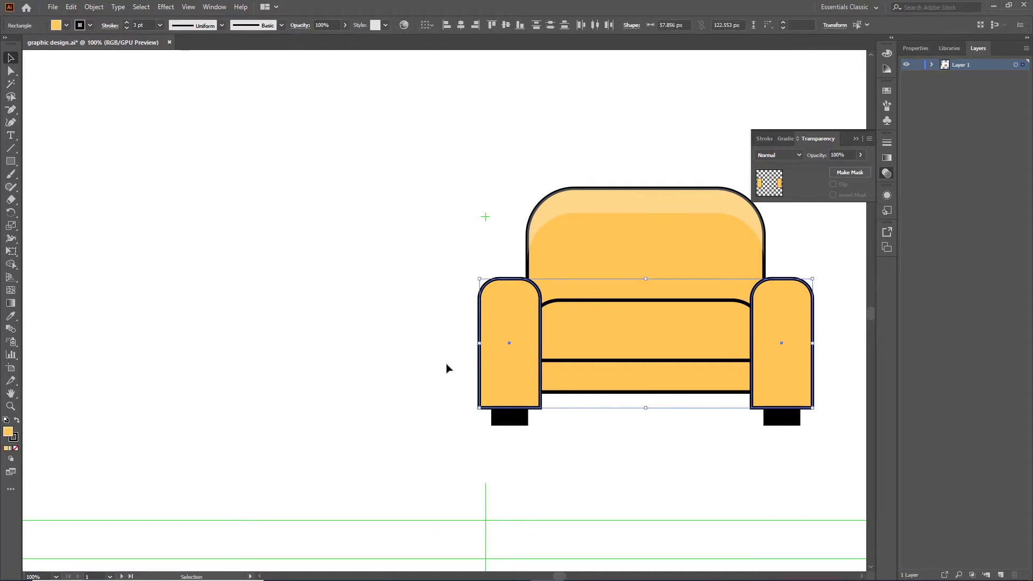
drag(501, 320, 128, 178)
drag(146, 212, 145, 224)
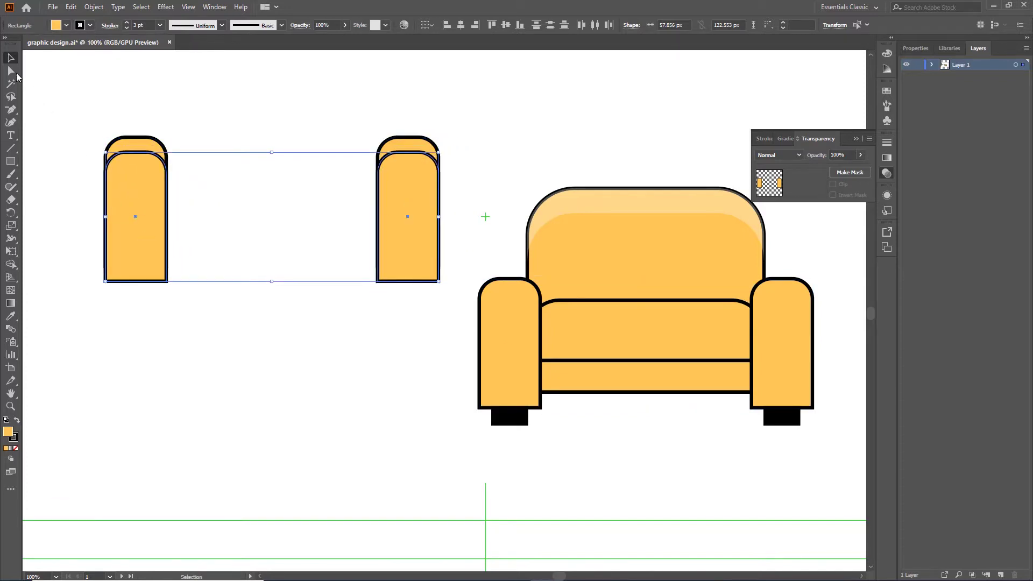
Trim both armrest copy pairs with Shape Builder, leaving only the top arcs.
key(a)
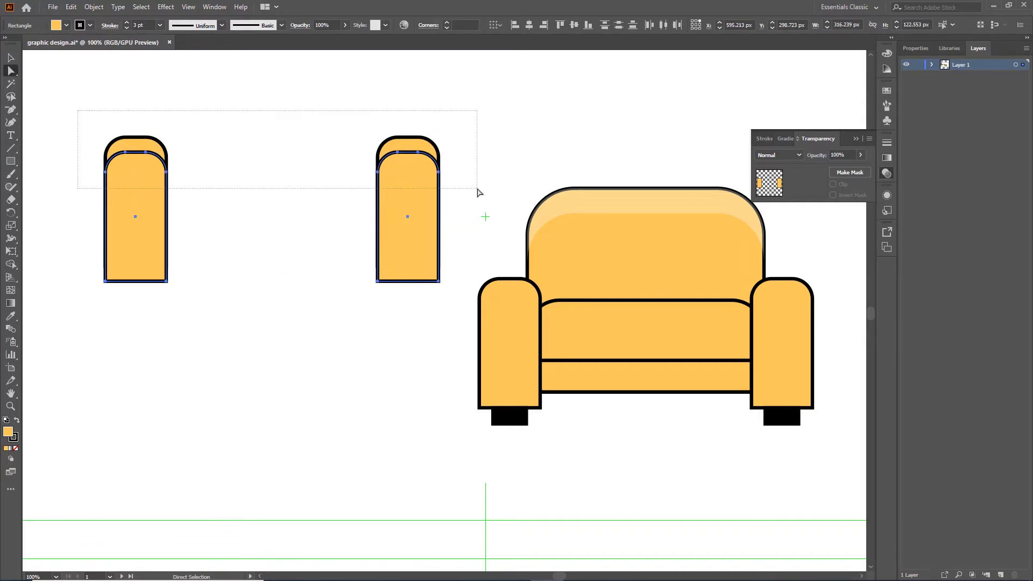
drag(84, 114, 480, 195)
click(11, 264)
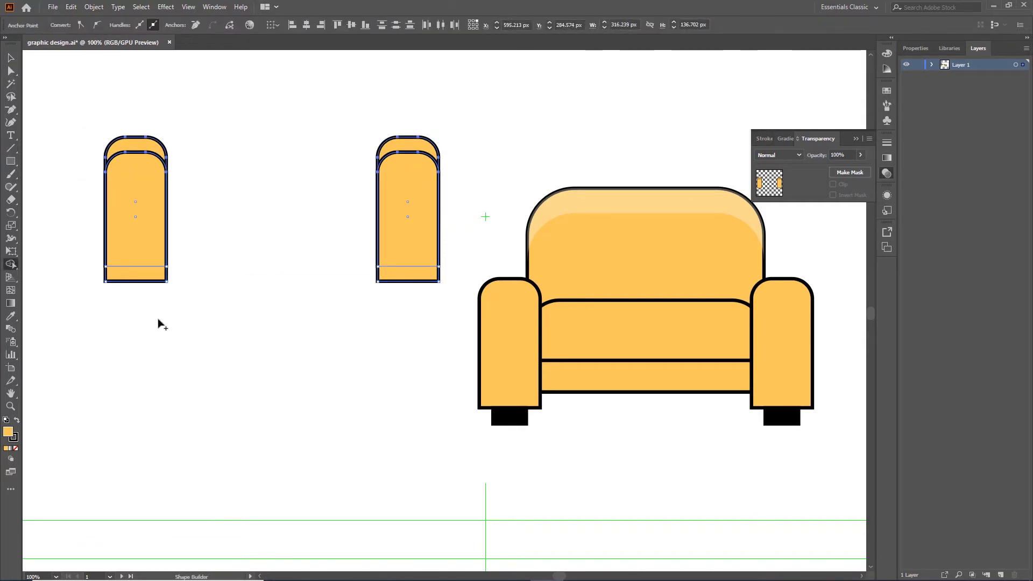
alt+click(150, 219)
alt+click(411, 215)
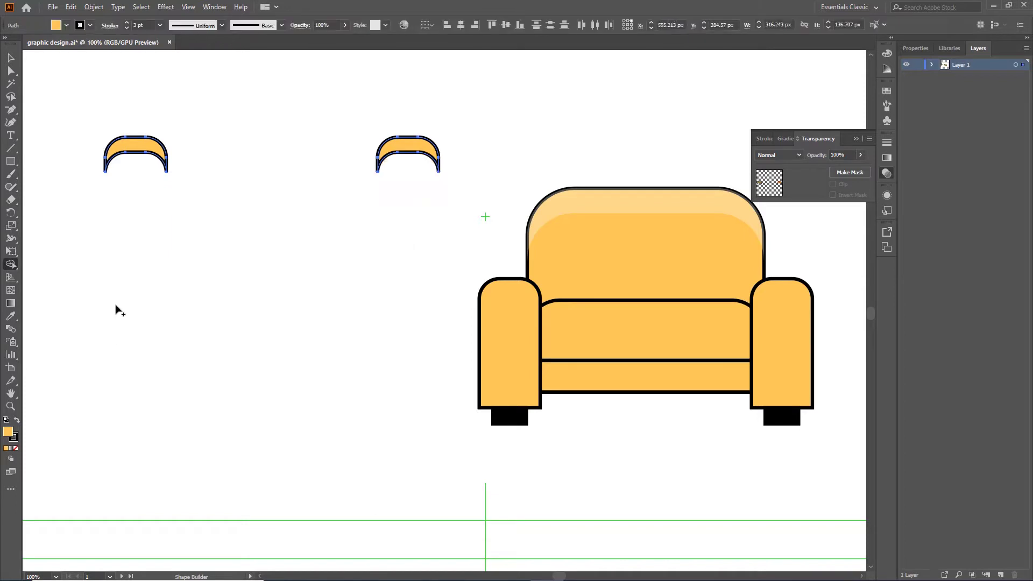
click(11, 57)
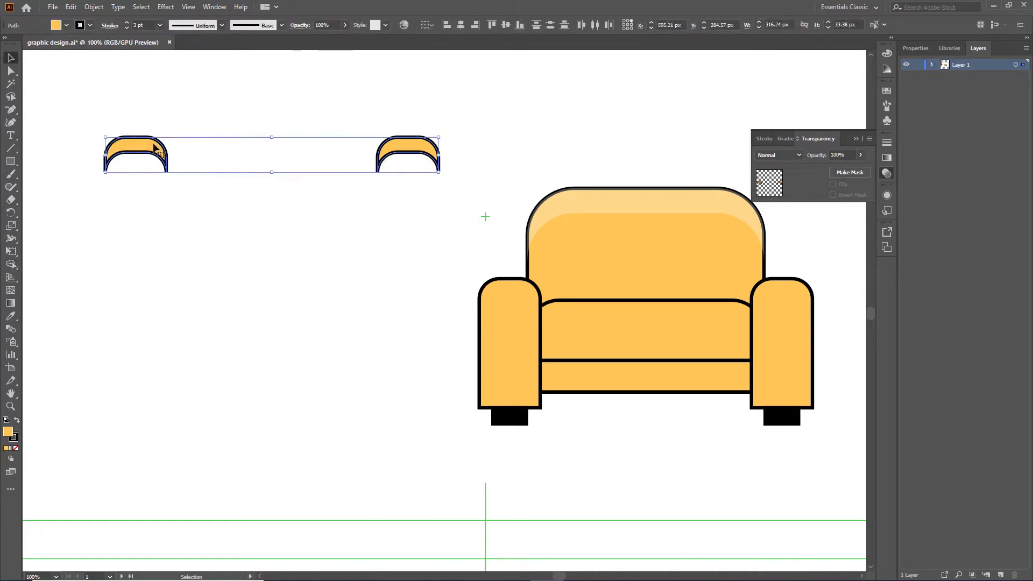
Give both arcs the chair-back highlight style and move them onto the armrest tops.
shift+click(399, 154)
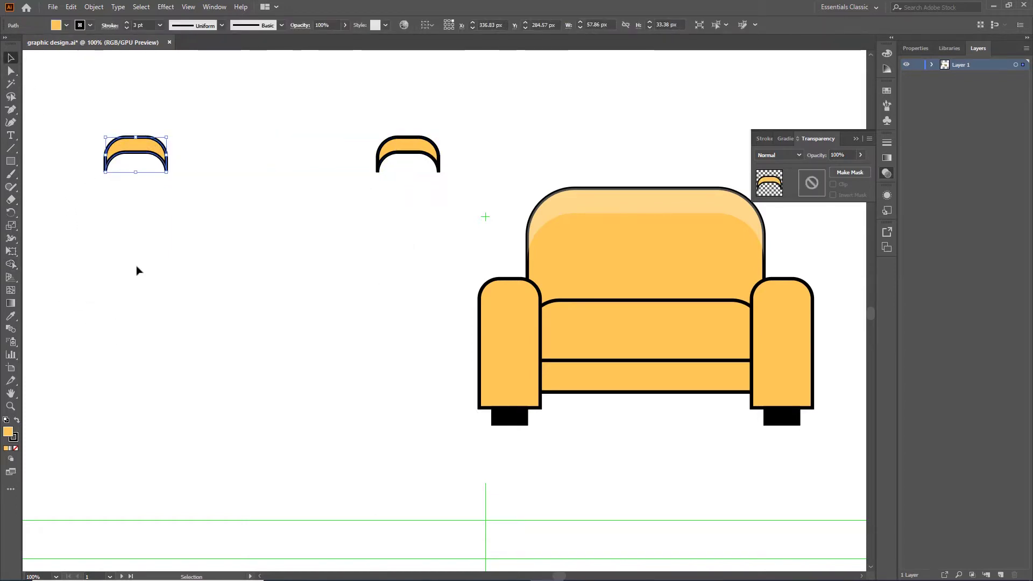
shift+click(399, 154)
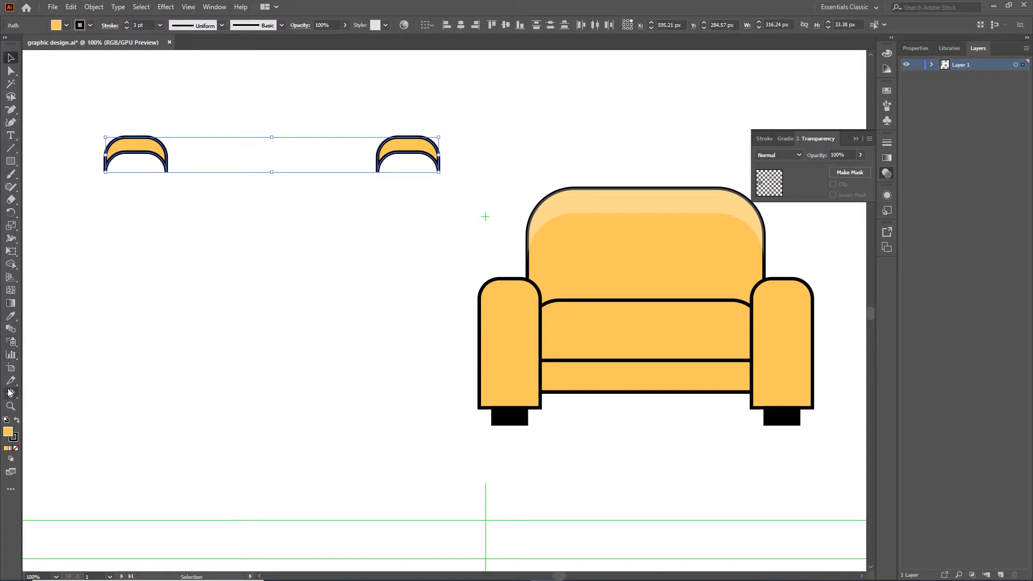
click(11, 316)
click(553, 204)
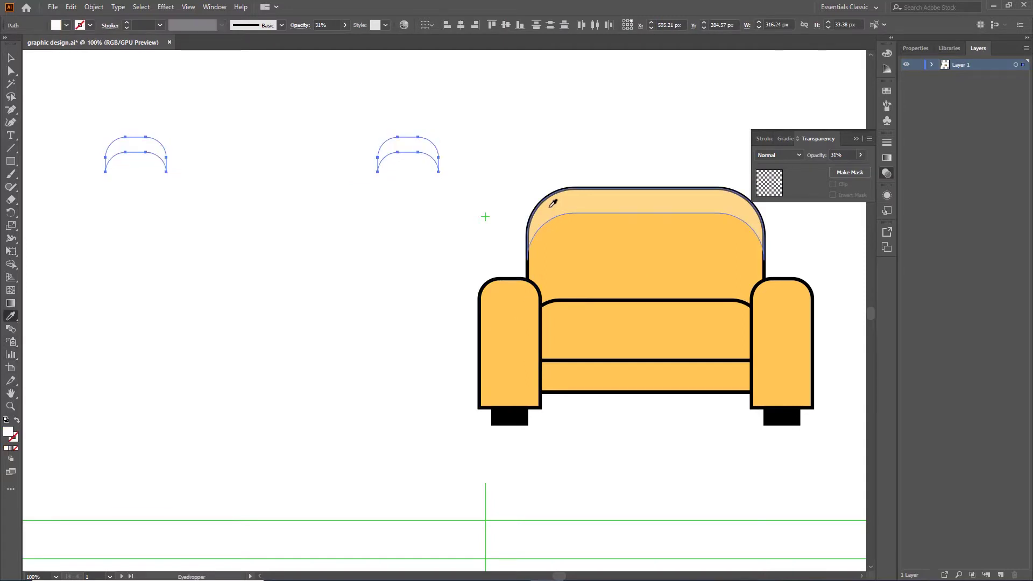
click(11, 57)
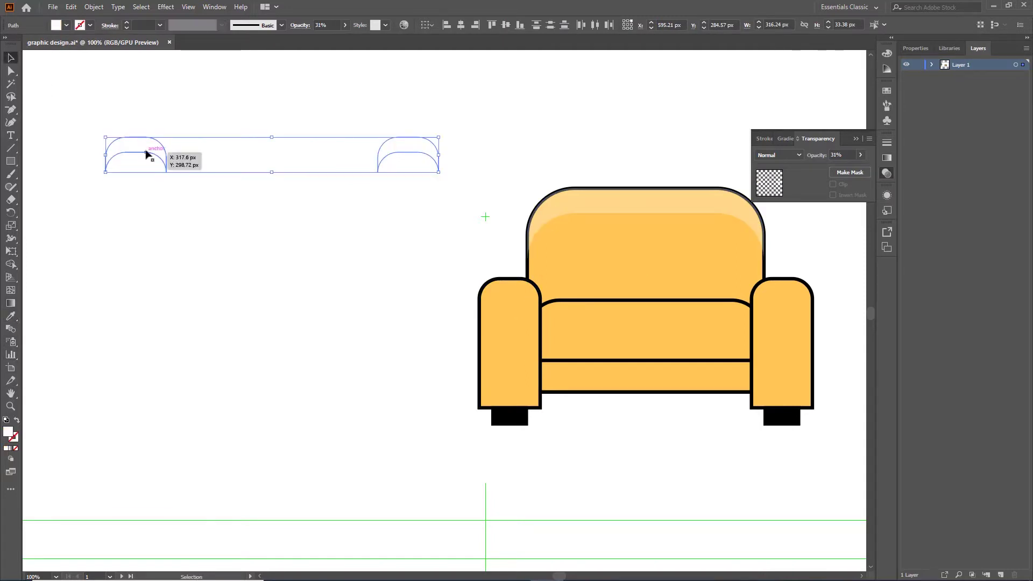
drag(149, 154, 519, 291)
click(348, 224)
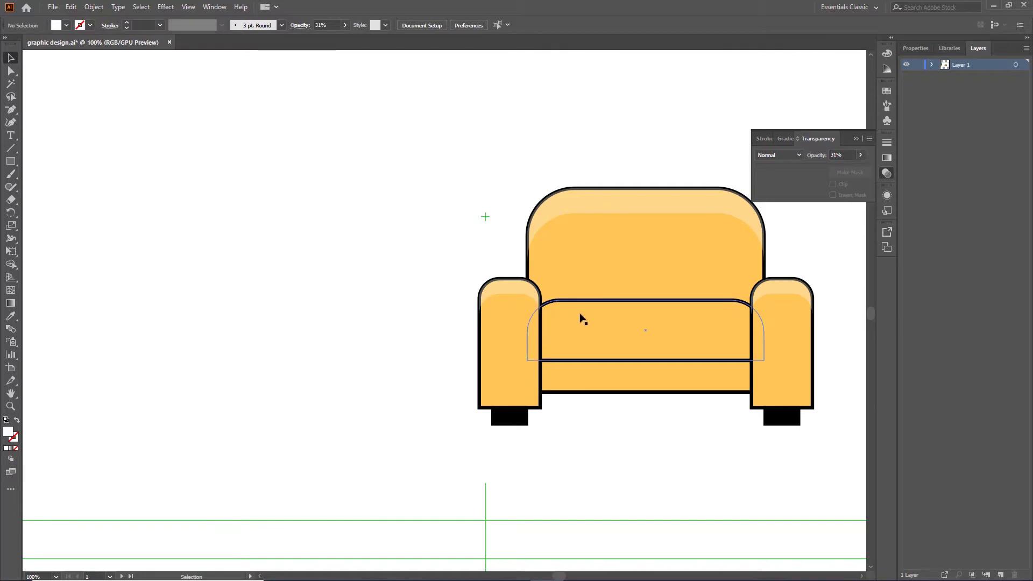
click(618, 332)
Copy the seat cushion and trim the copy to a top arc band with Shape Builder.
mouse_move(617, 333)
alt+mouse_down()
mouse_move(291, 232)
mouse_move(299, 238)
alt+mouse_up()
click(11, 71)
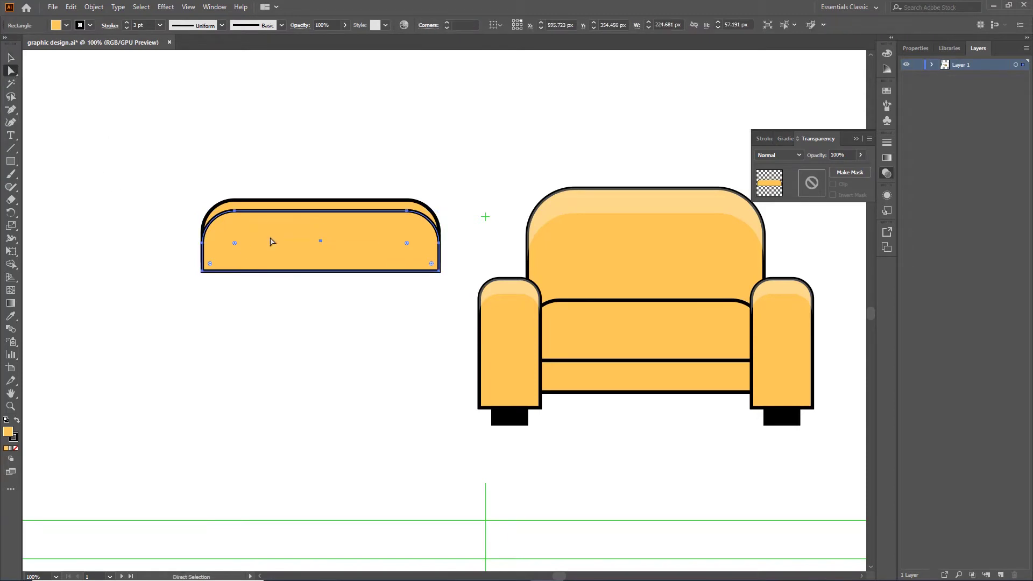
drag(167, 177, 469, 253)
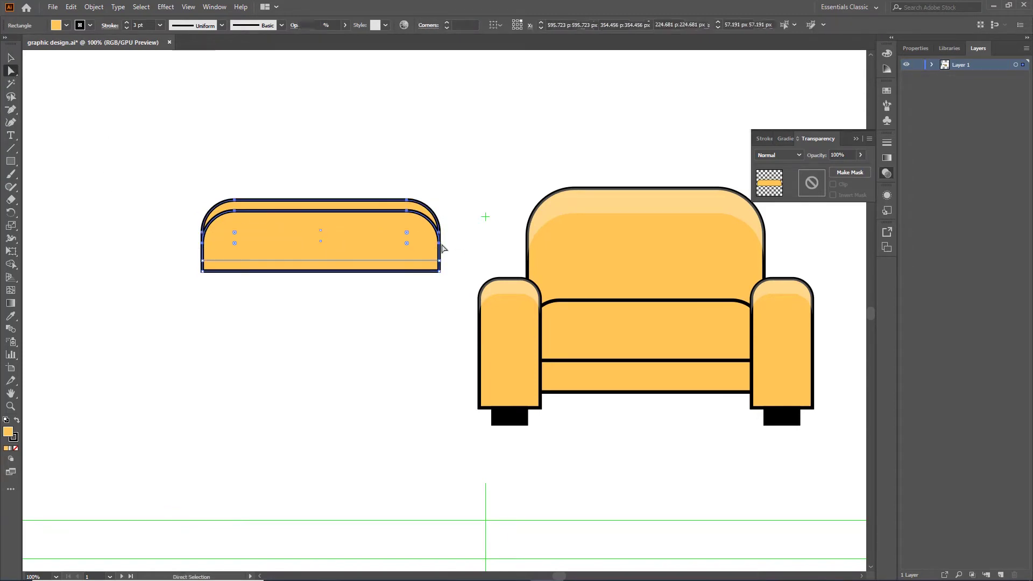
click(11, 264)
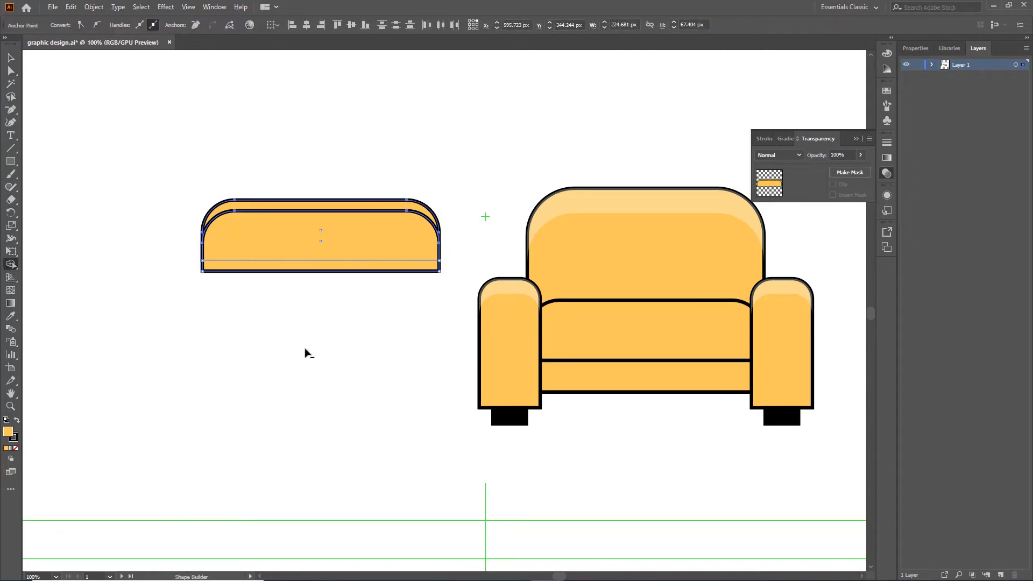
alt+drag(301, 334, 300, 240)
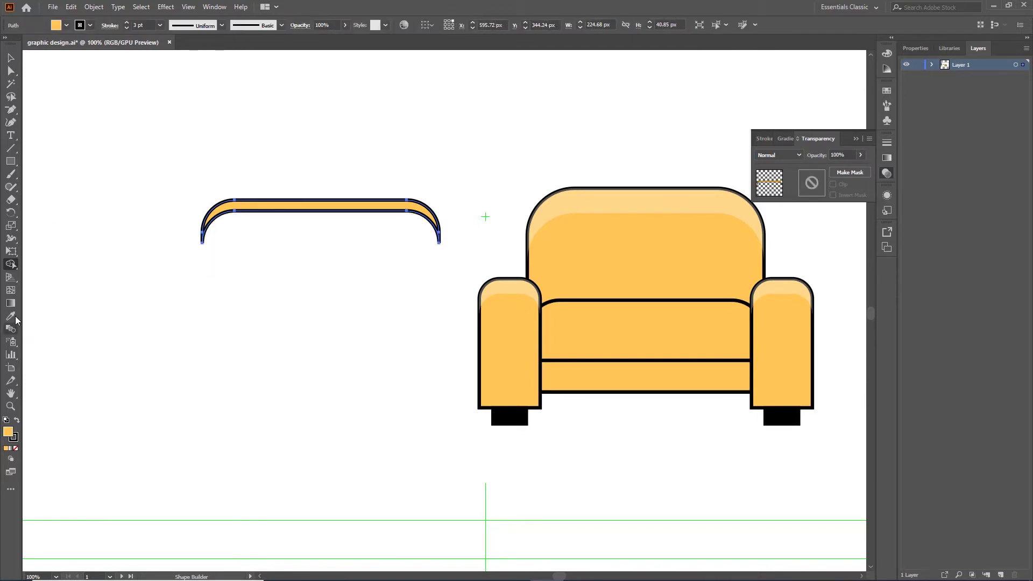
Give the arc band the translucent highlight style and place it on the seat cushion top.
key(v)
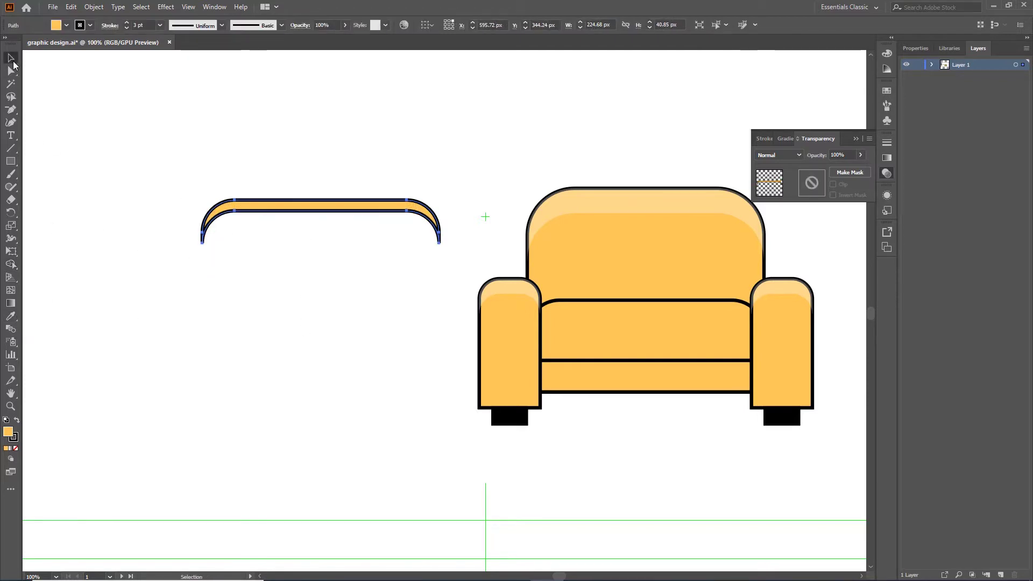
click(329, 204)
click(11, 316)
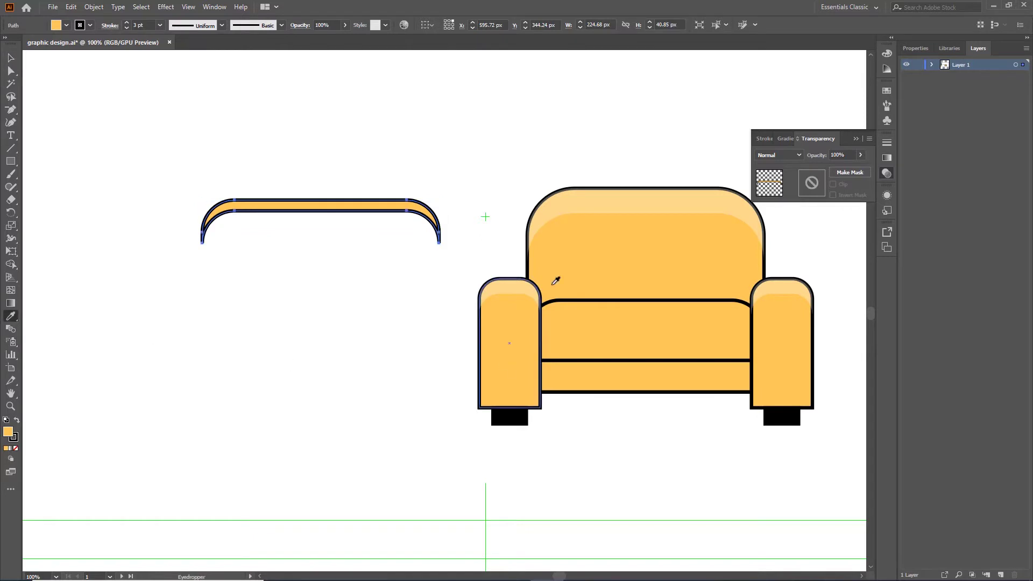
click(549, 202)
key(v)
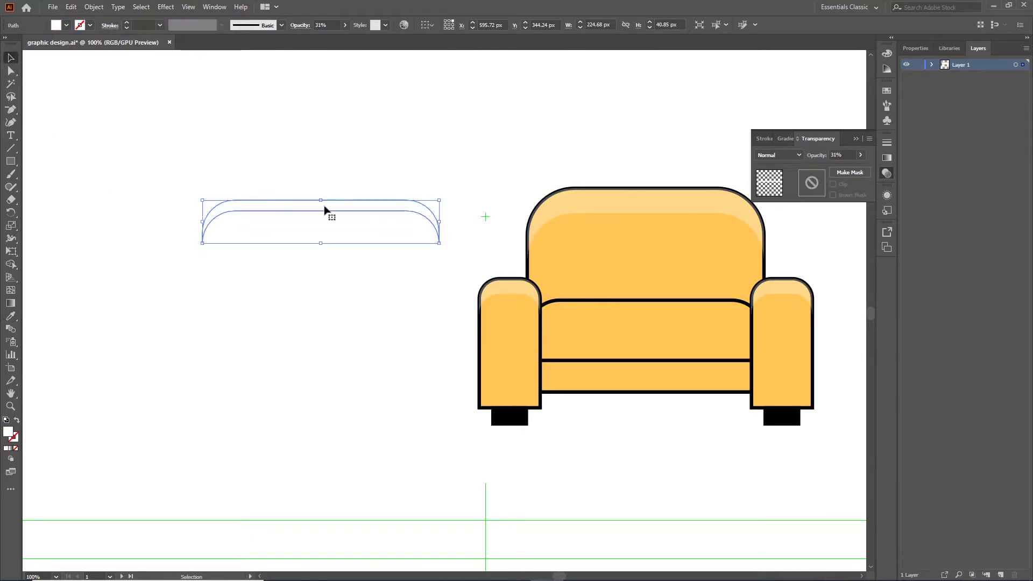
mouse_move(327, 212)
mouse_down()
mouse_move(665, 322)
mouse_move(655, 311)
mouse_up()
click(303, 305)
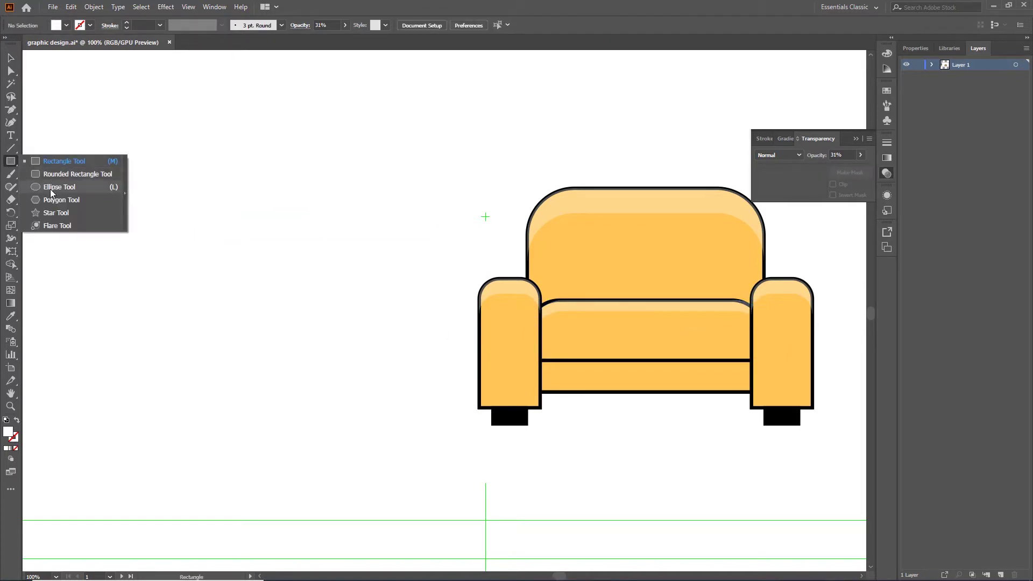
Draw a small circle centred on the chair back with a black 3 pt outline.
drag(8, 163, 54, 187)
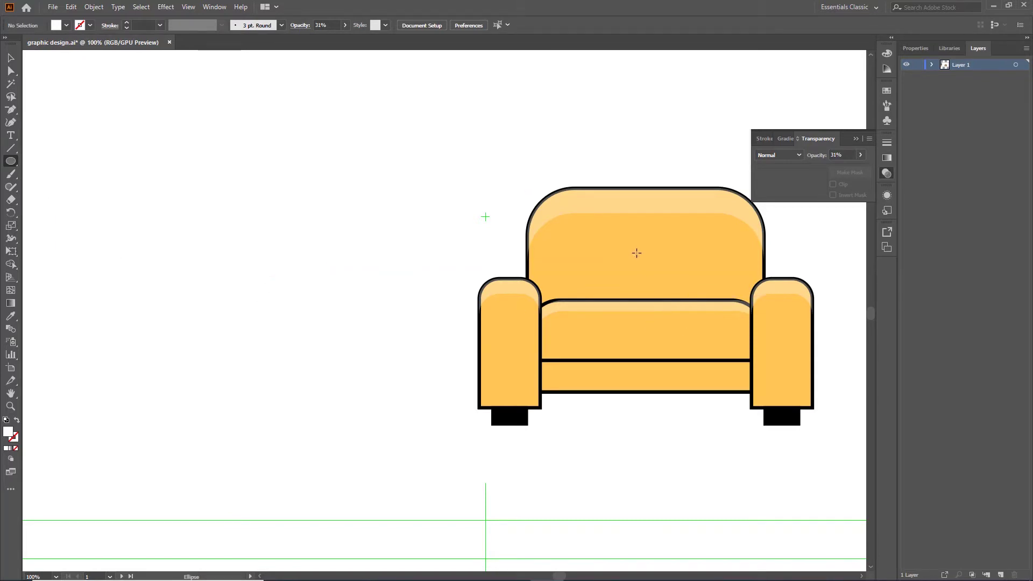
drag(637, 261, 646, 274)
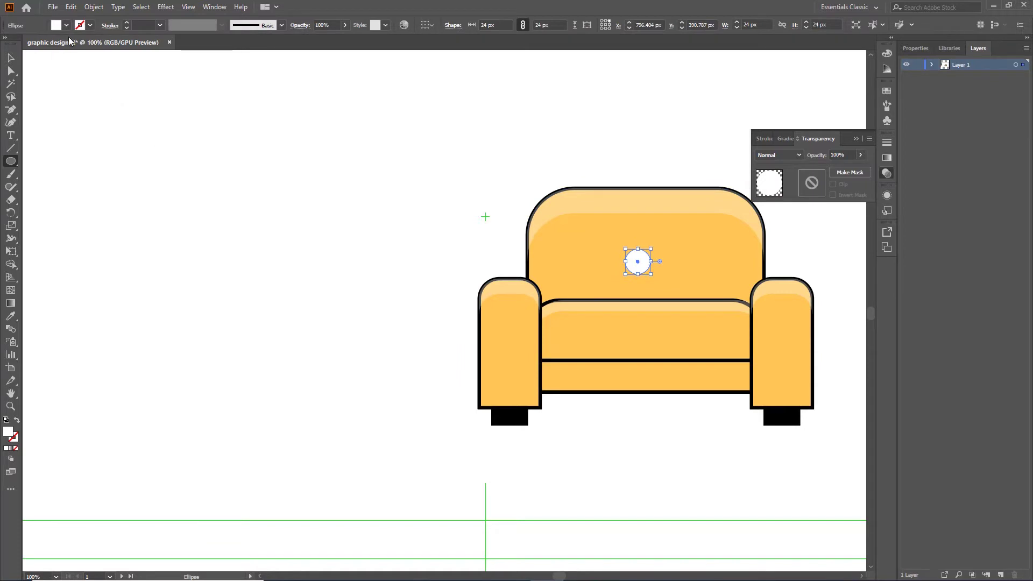
click(92, 27)
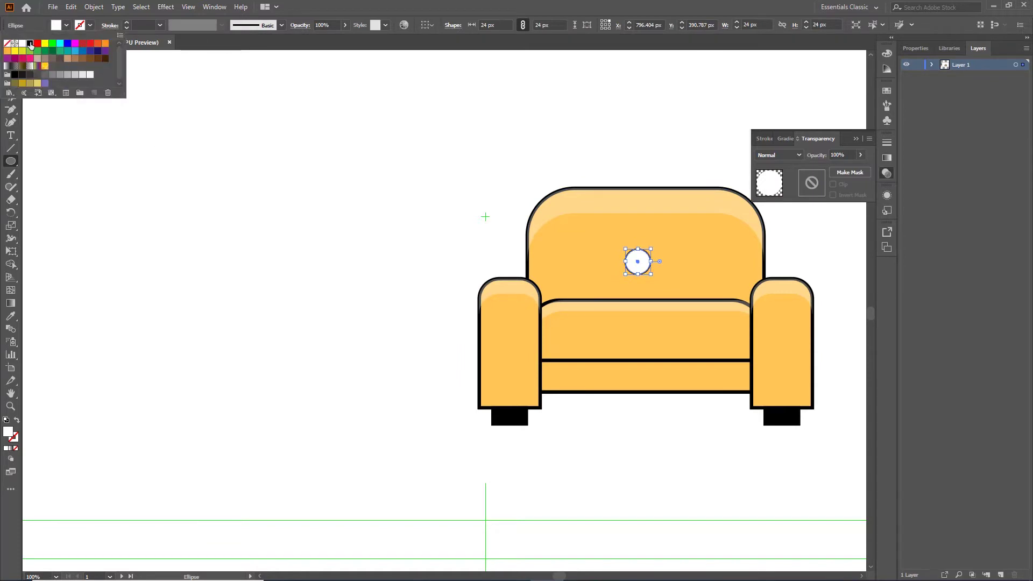
click(30, 44)
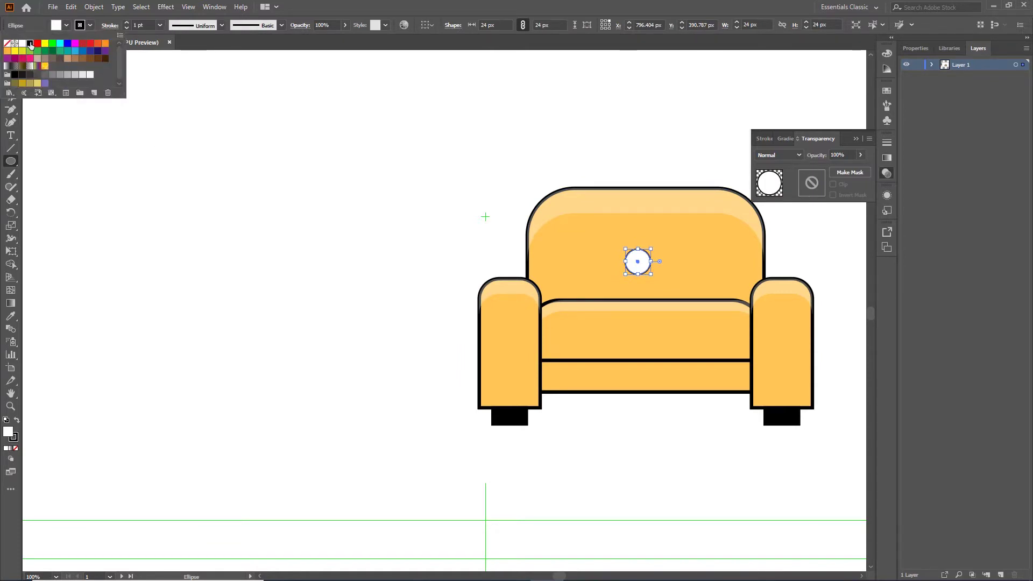
click(160, 28)
click(160, 25)
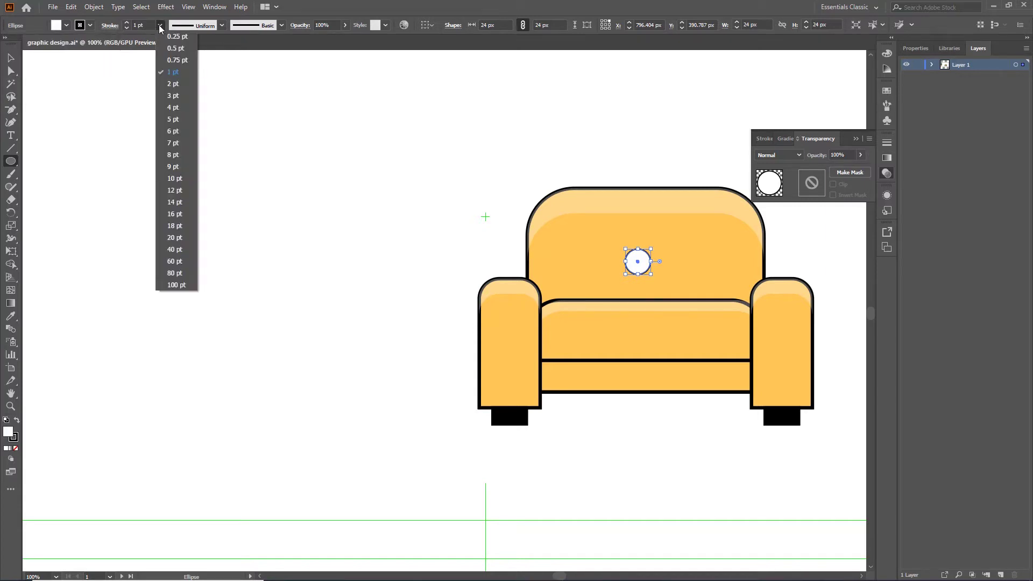
click(170, 101)
key(v)
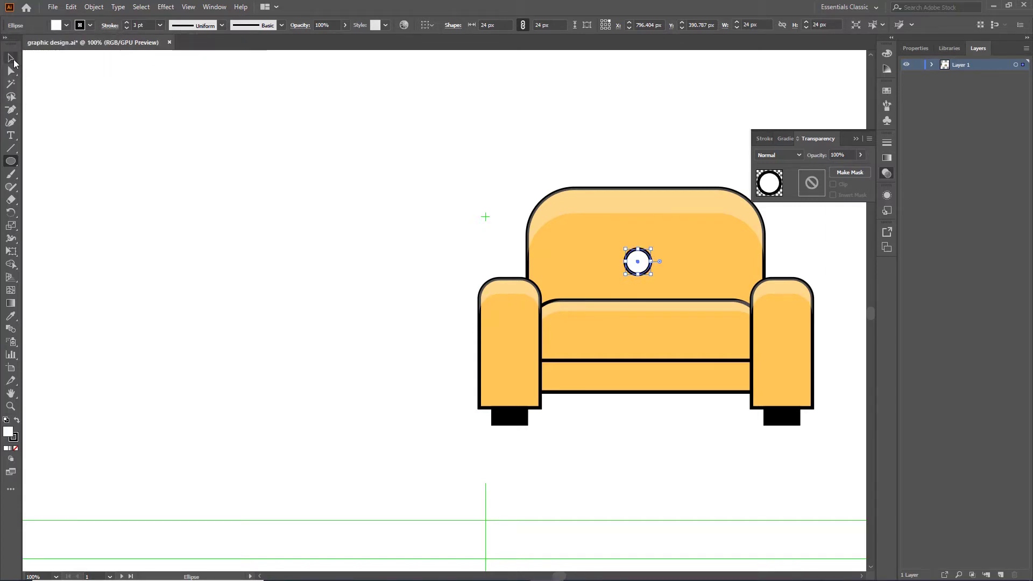
click(243, 185)
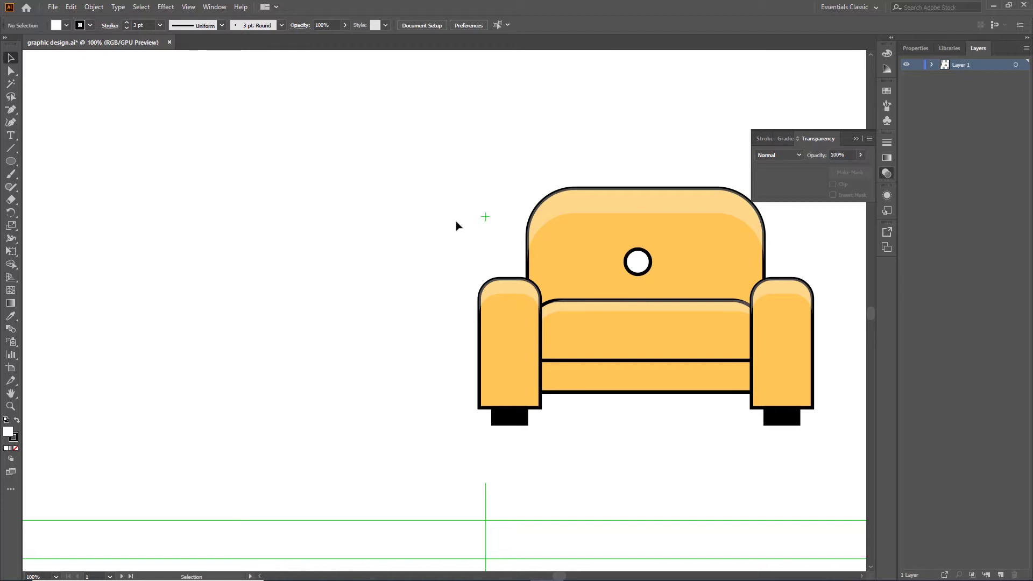
Shorten the chair-back highlight from the bottom and narrow it slightly from the left.
click(579, 210)
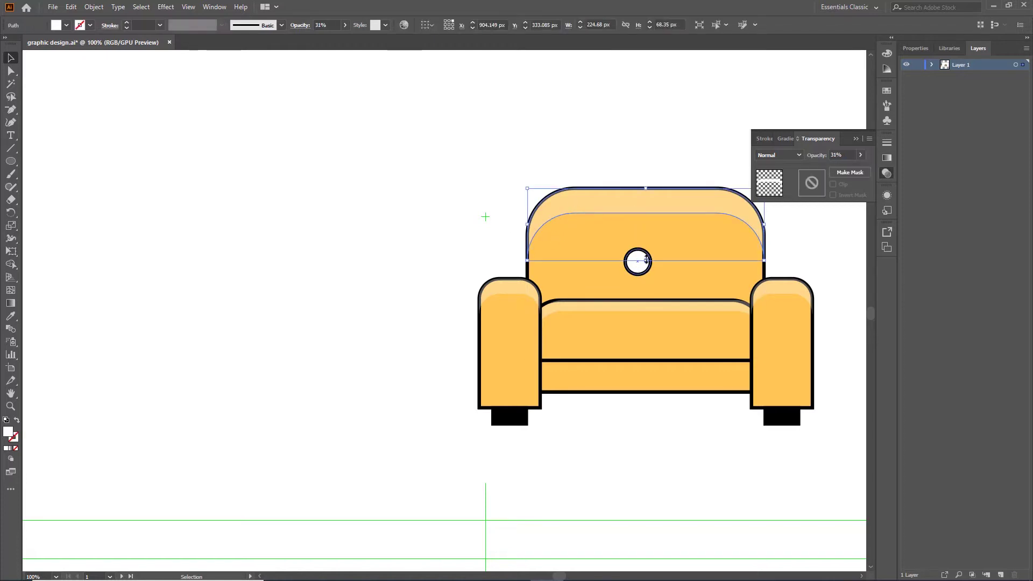
drag(646, 260, 645, 243)
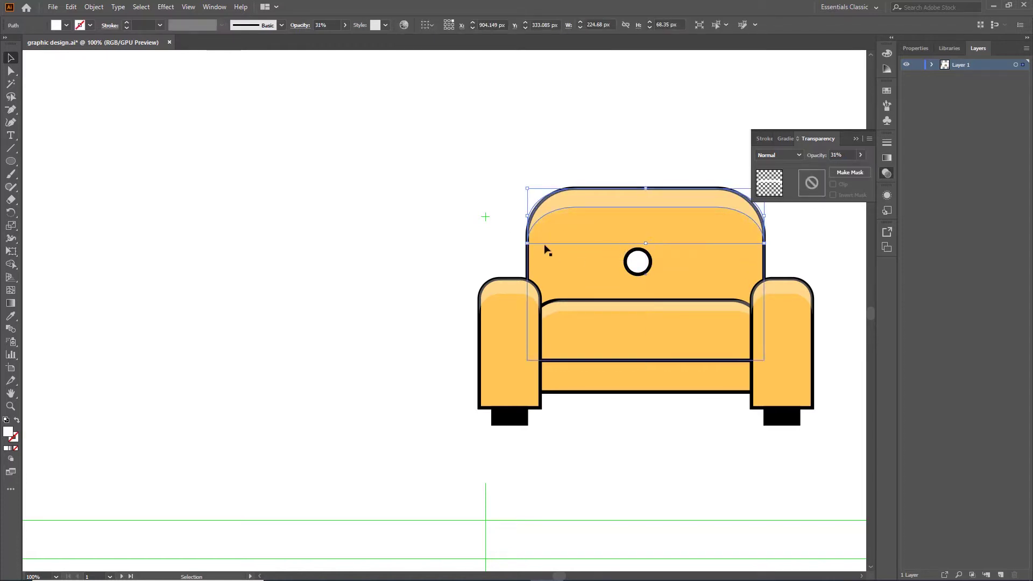
drag(524, 216, 531, 217)
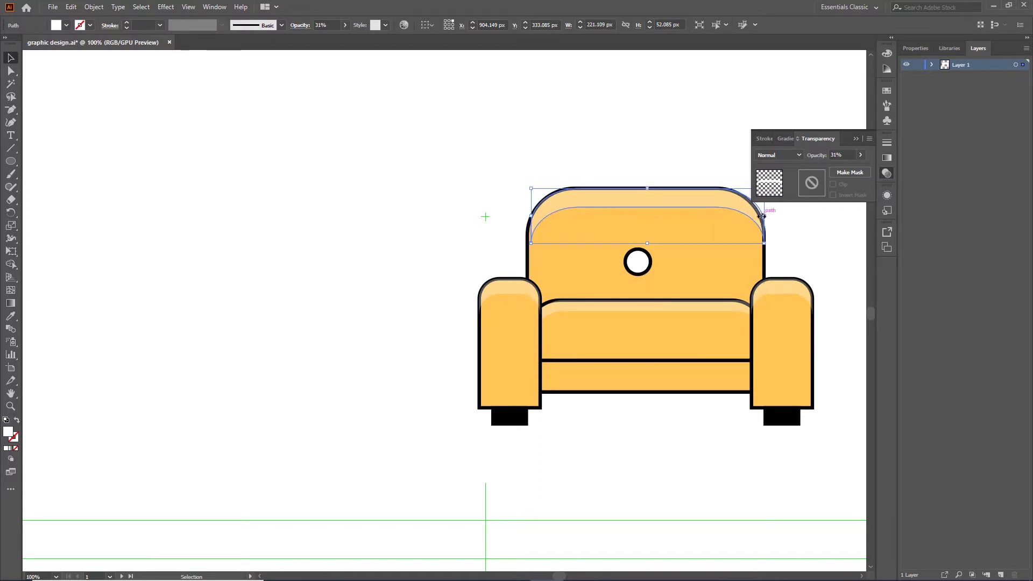
click(559, 149)
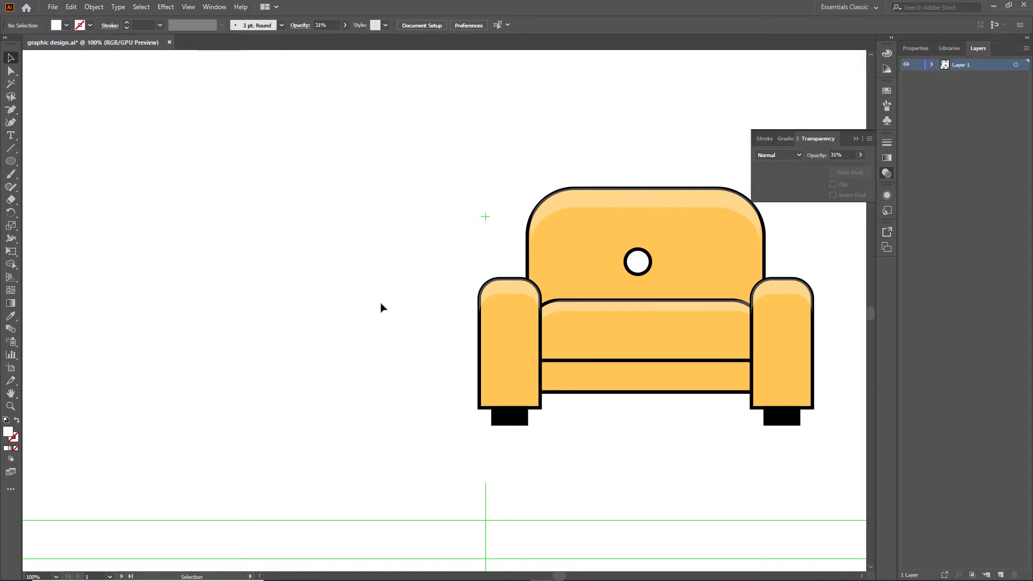
mouse_move(363, 296)
mouse_down()
mouse_move(481, 294)
mouse_move(323, 280)
mouse_up()
Select every armchair part, group them, and shift the chair toward the lower right.
key(ctrl+minus)
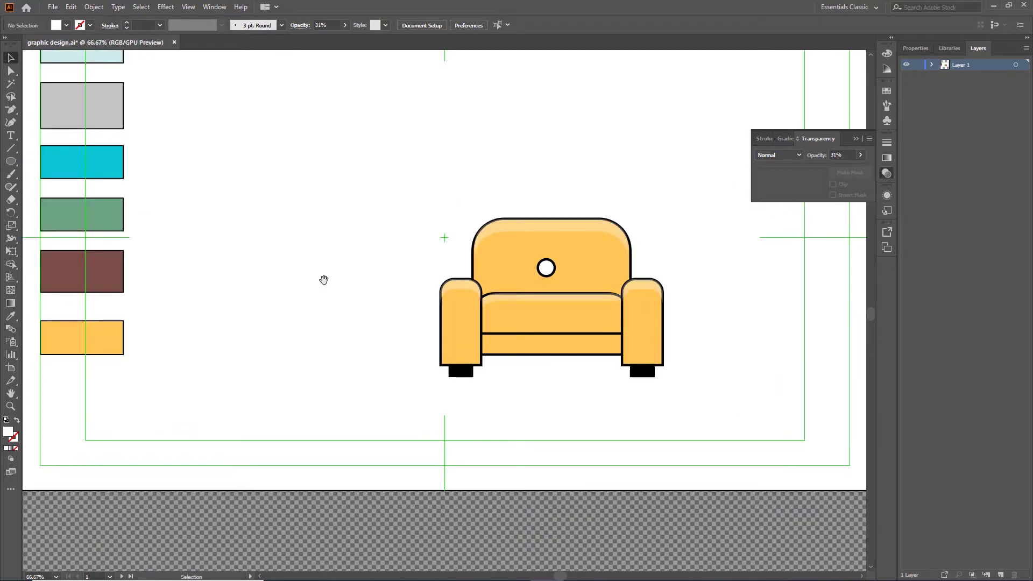
drag(378, 179, 708, 415)
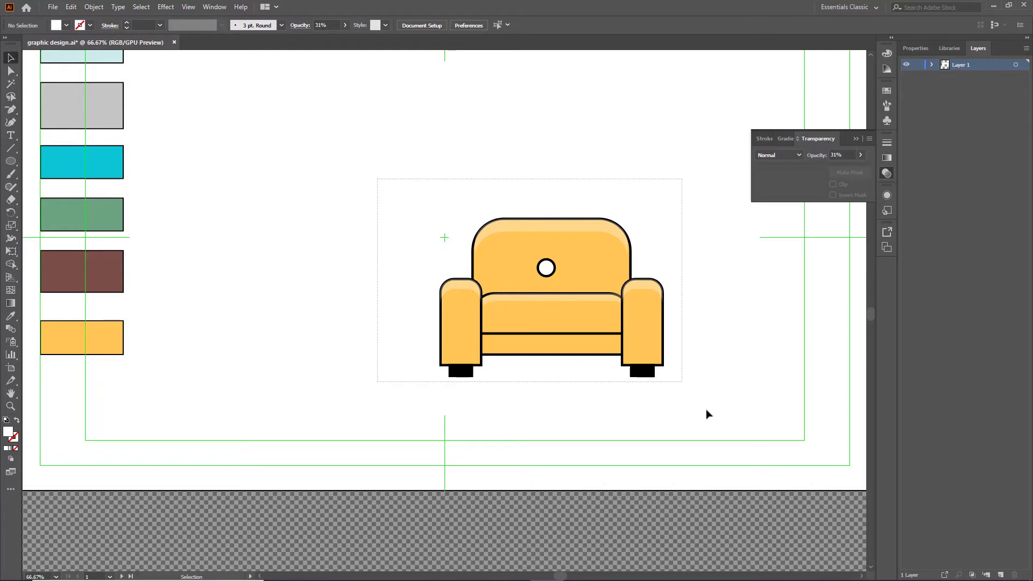
right_click(572, 319)
click(637, 370)
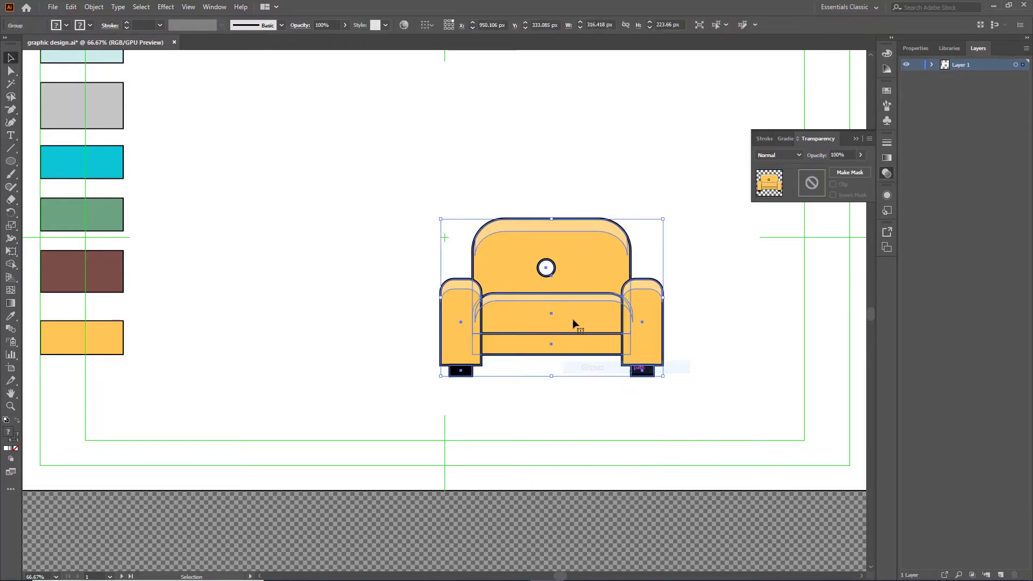
drag(581, 283, 707, 332)
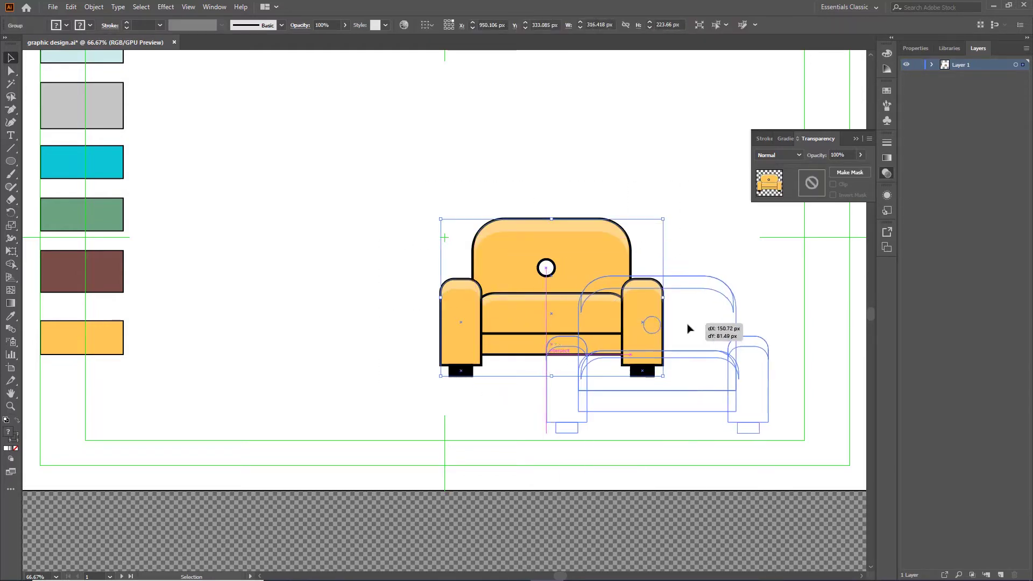
click(600, 191)
mouse_move(11, 161)
mouse_down()
mouse_move(46, 190)
mouse_move(60, 161)
mouse_up()
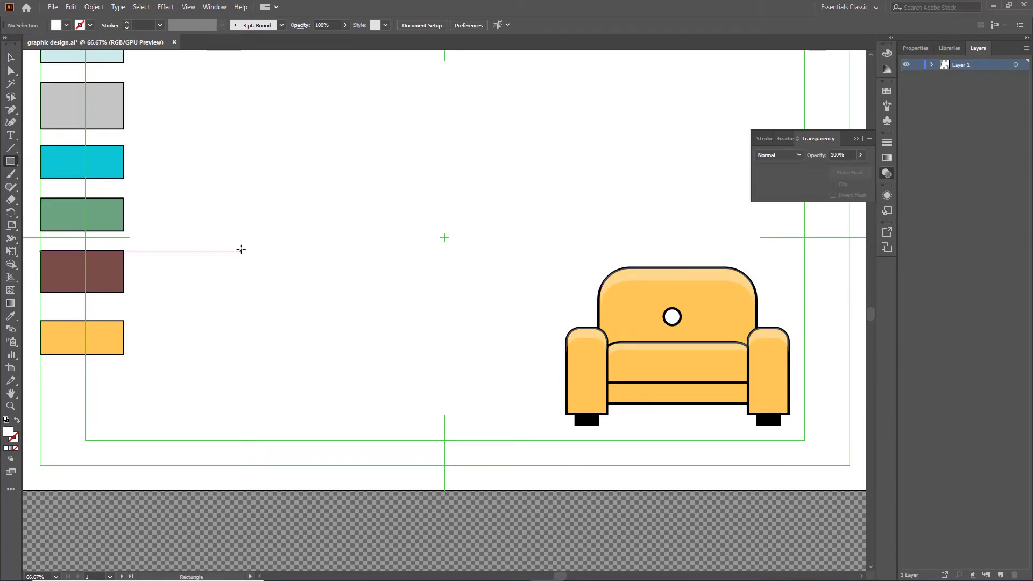
Draw a brown rectangle with a 3 pt outline and stack a copy directly beneath it.
drag(241, 250, 385, 291)
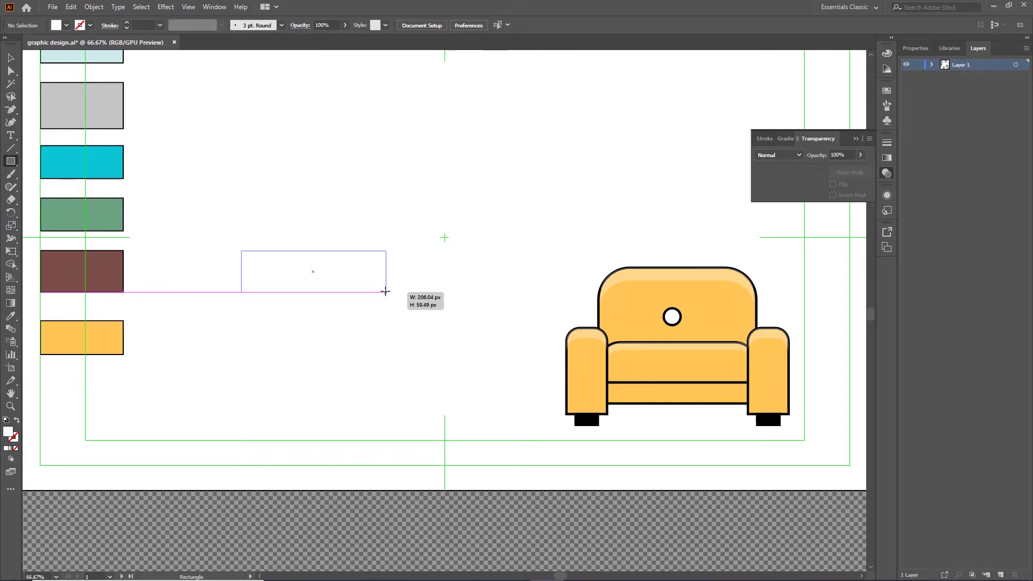
key(i)
click(60, 288)
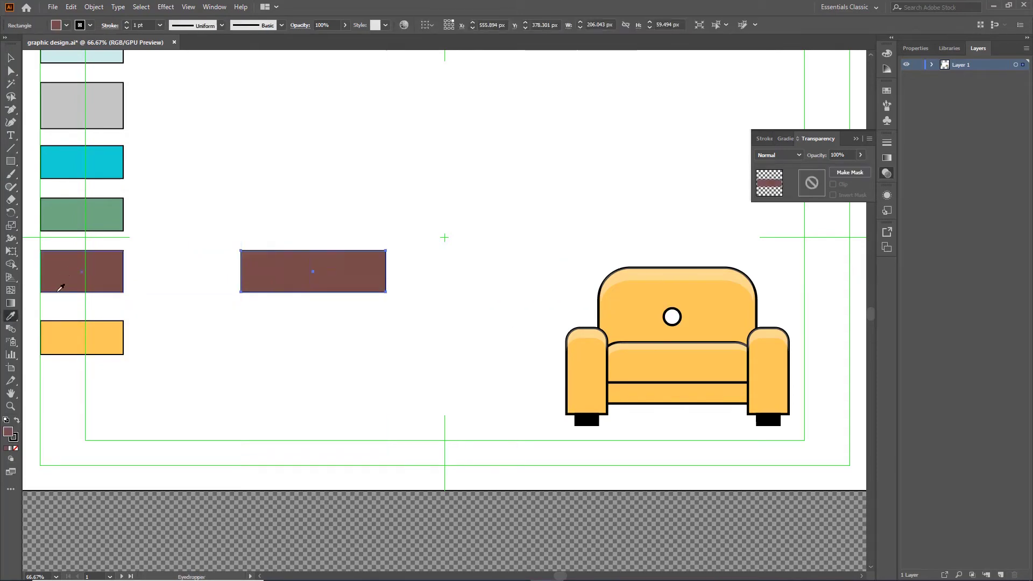
key(v)
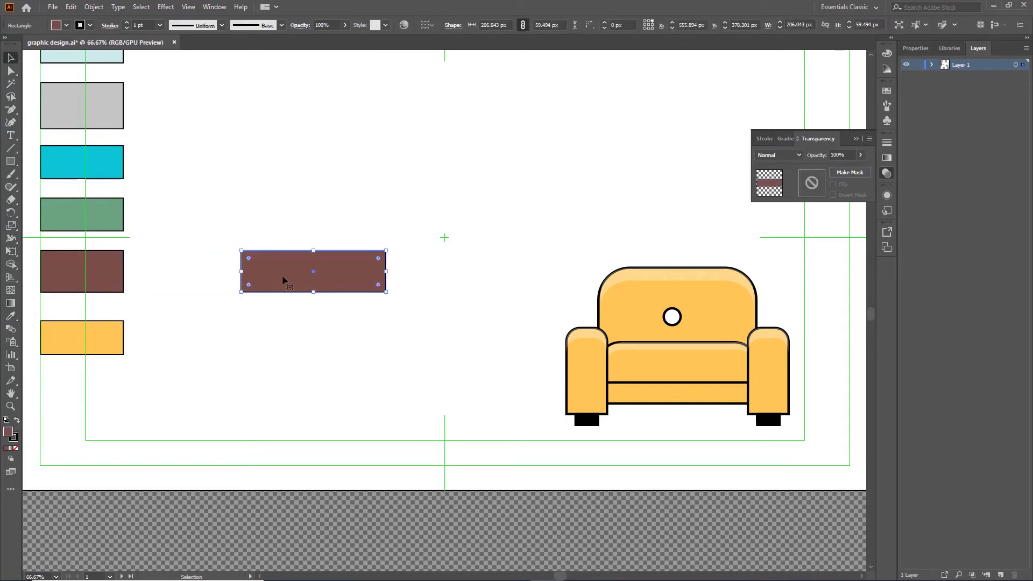
click(281, 307)
click(279, 285)
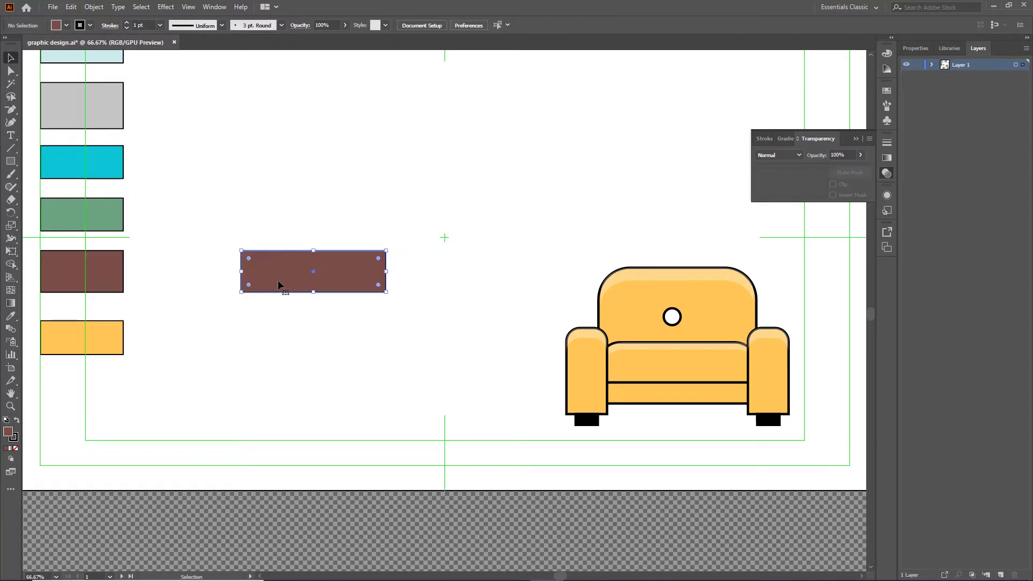
click(159, 25)
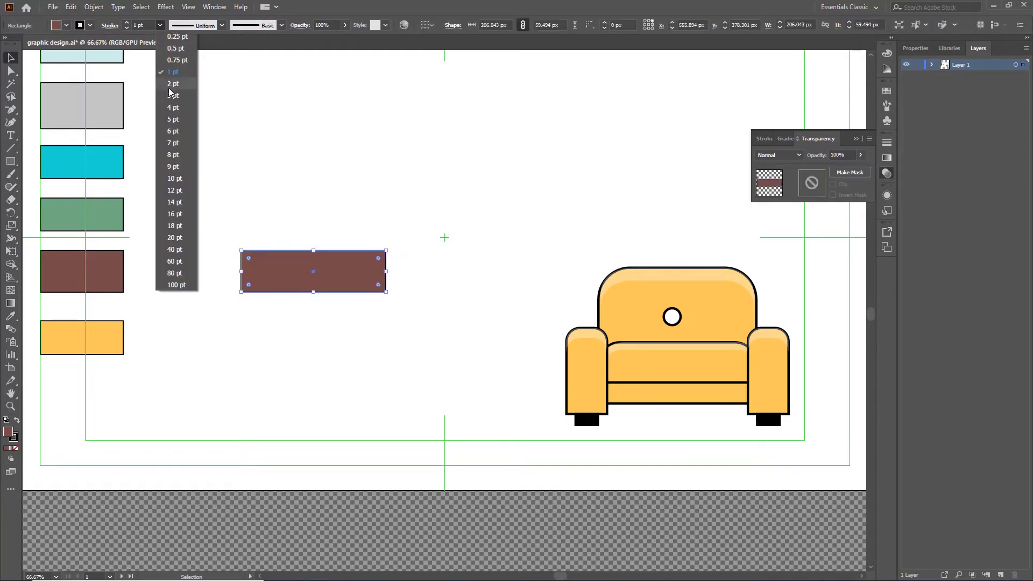
click(172, 95)
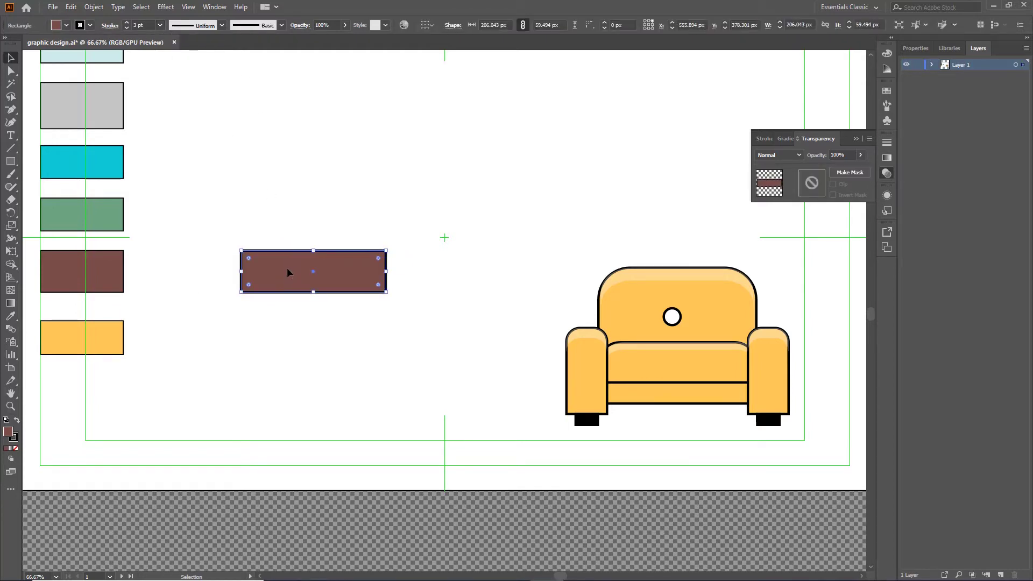
drag(286, 267, 287, 314)
click(409, 294)
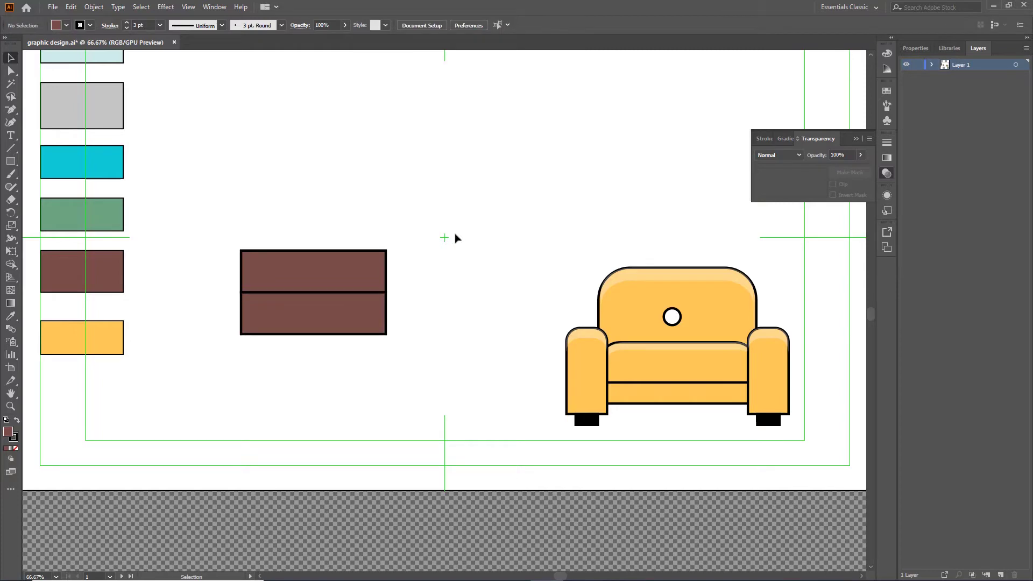
click(577, 425)
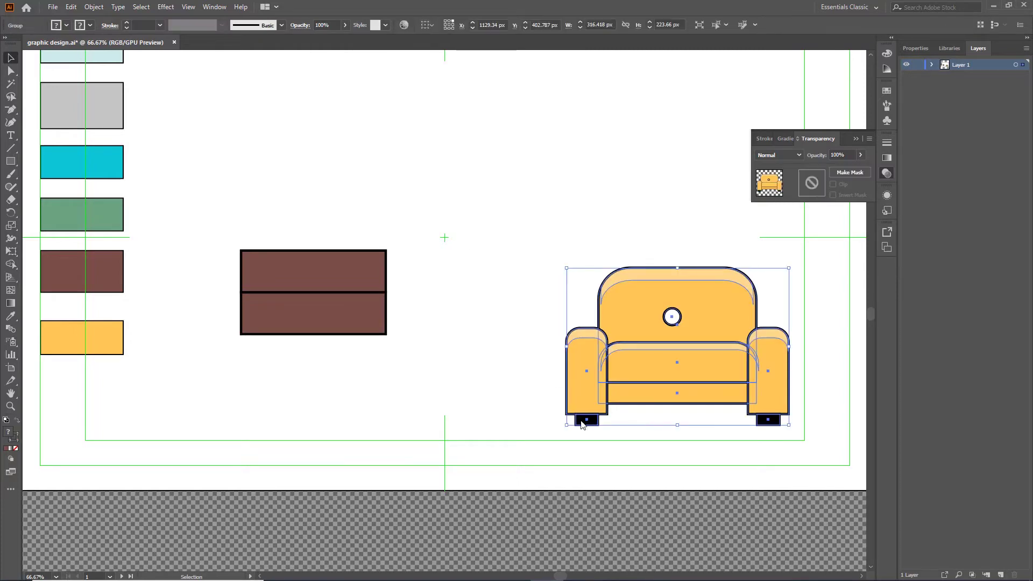
Ungroup the armchair and copy its two black legs over to the dresser.
right_click(580, 427)
click(621, 315)
click(617, 477)
click(590, 421)
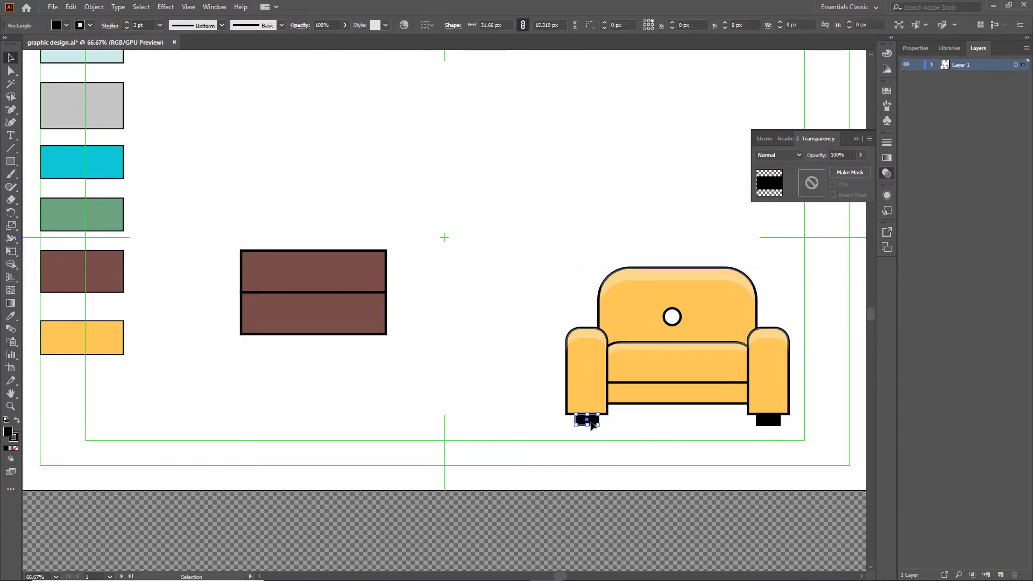
shift+click(770, 421)
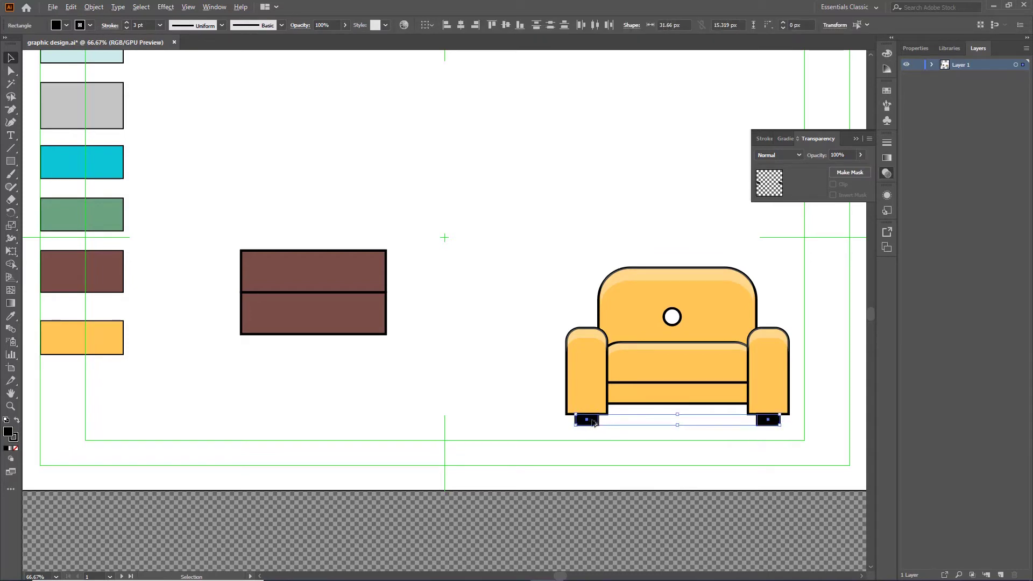
mouse_move(597, 423)
mouse_down()
mouse_move(231, 342)
mouse_move(263, 343)
mouse_up()
click(260, 364)
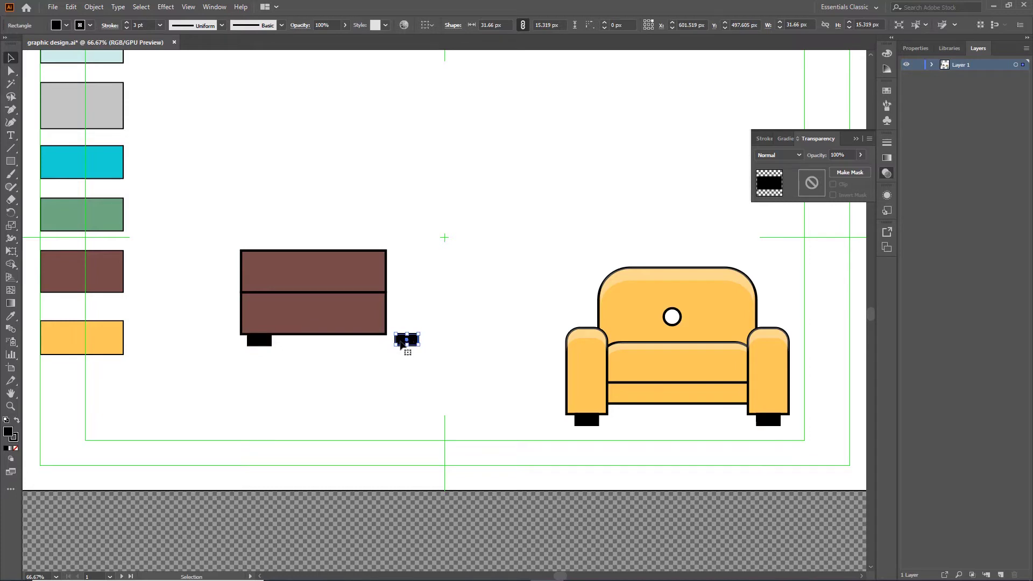
Position the leg copies under the dresser's bottom corners and resize them to fit.
drag(401, 344, 360, 344)
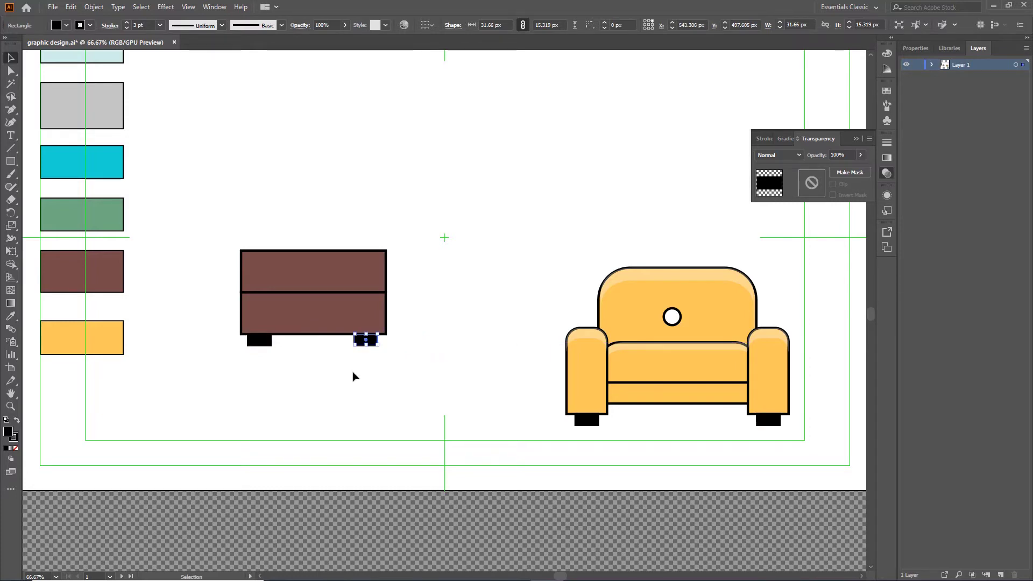
click(513, 376)
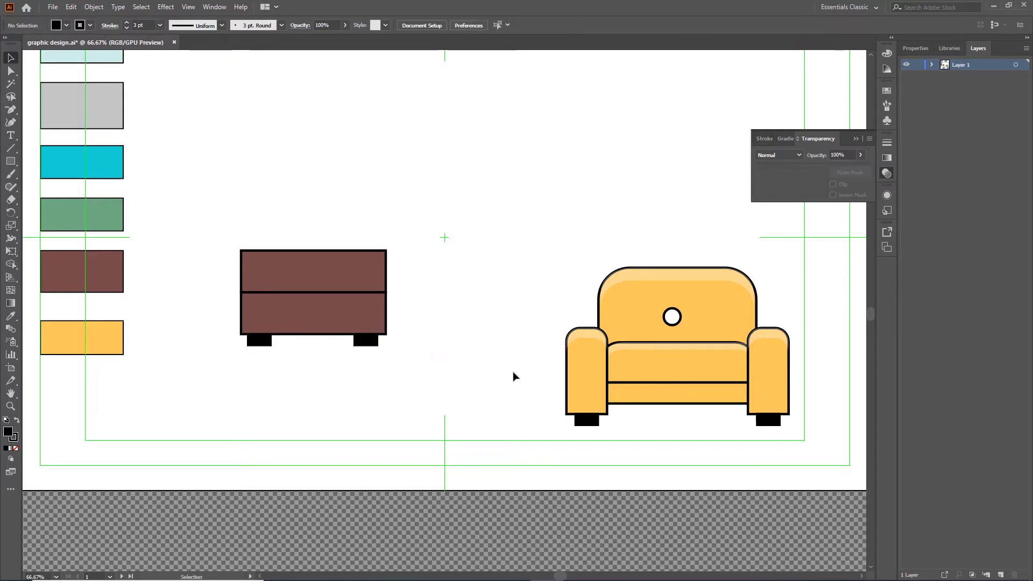
click(365, 340)
shift+click(265, 340)
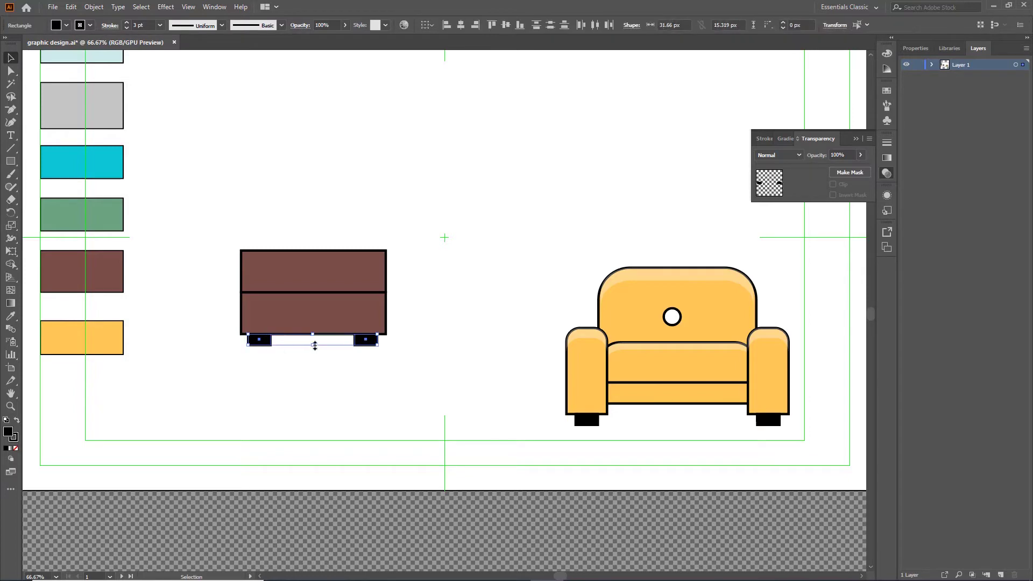
drag(314, 345, 315, 342)
click(306, 388)
Draw a short black handle line on the top drawer and copy it onto the lower drawer.
click(10, 122)
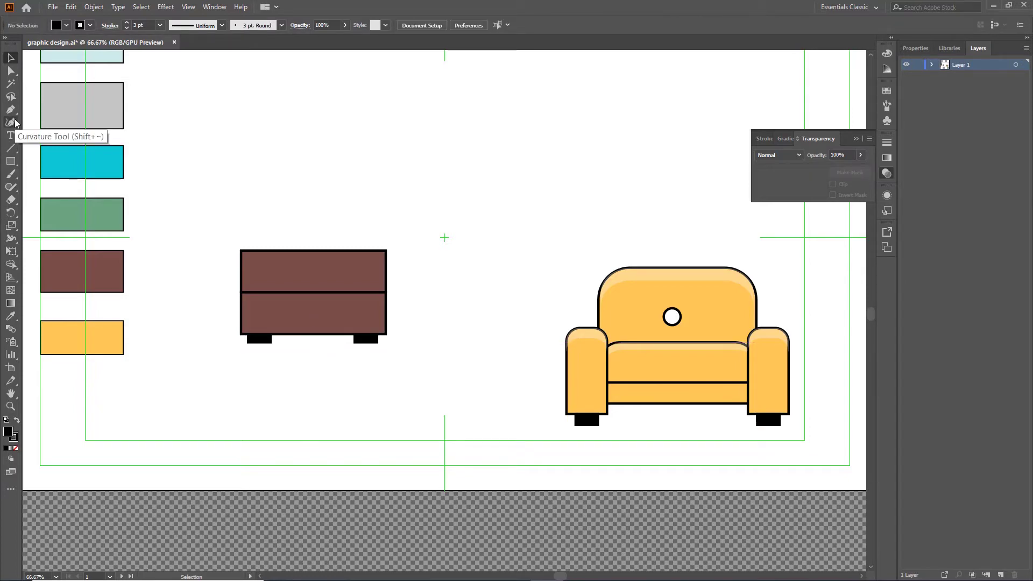
click(9, 111)
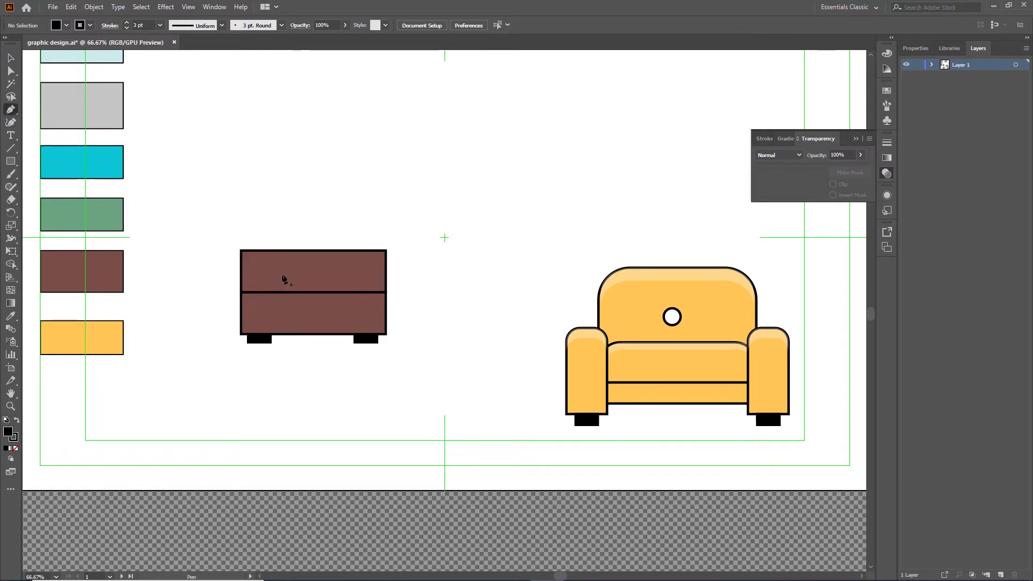
click(339, 274)
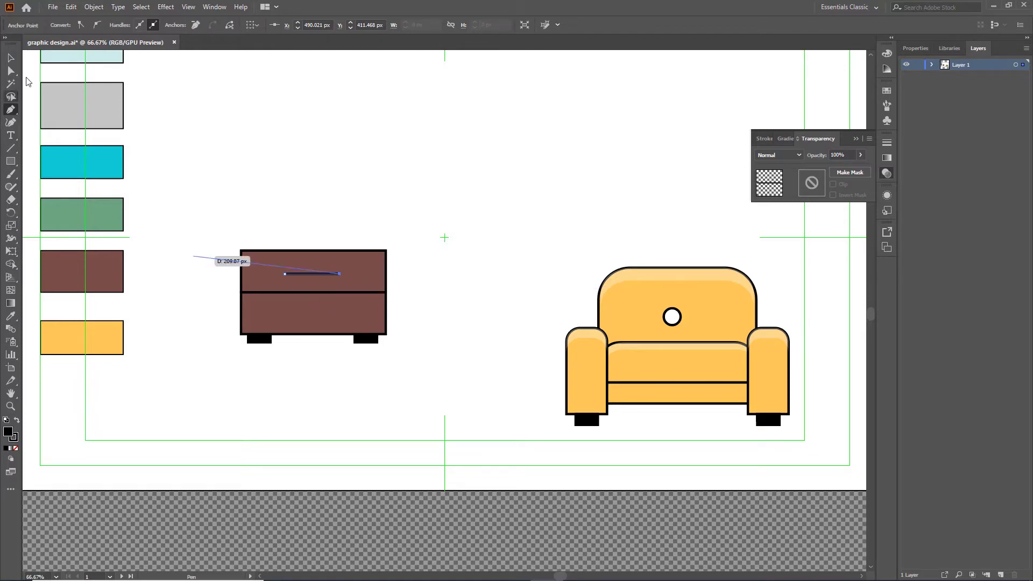
click(11, 58)
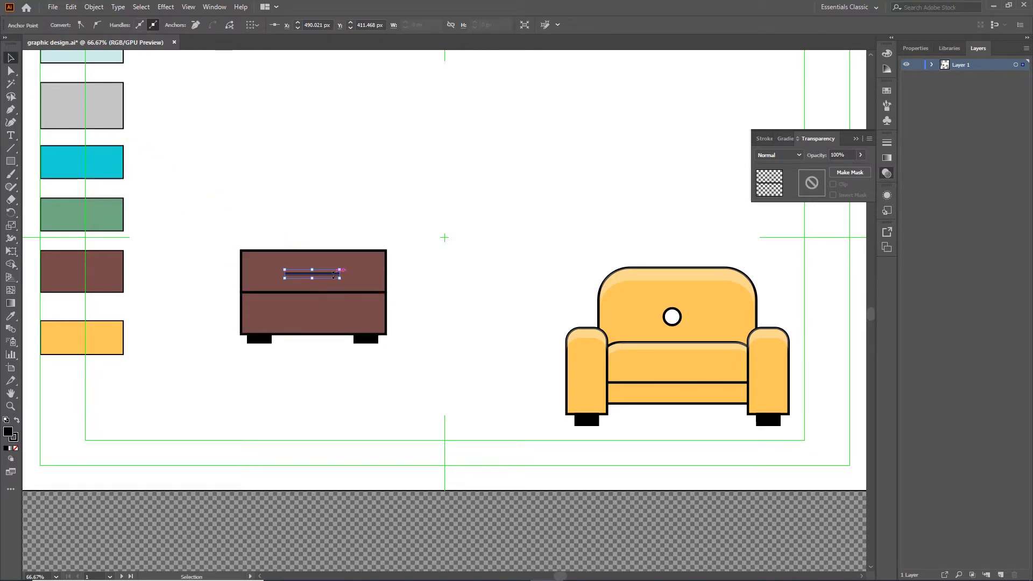
mouse_move(331, 280)
mouse_down()
mouse_move(329, 318)
mouse_move(385, 322)
mouse_up()
click(214, 120)
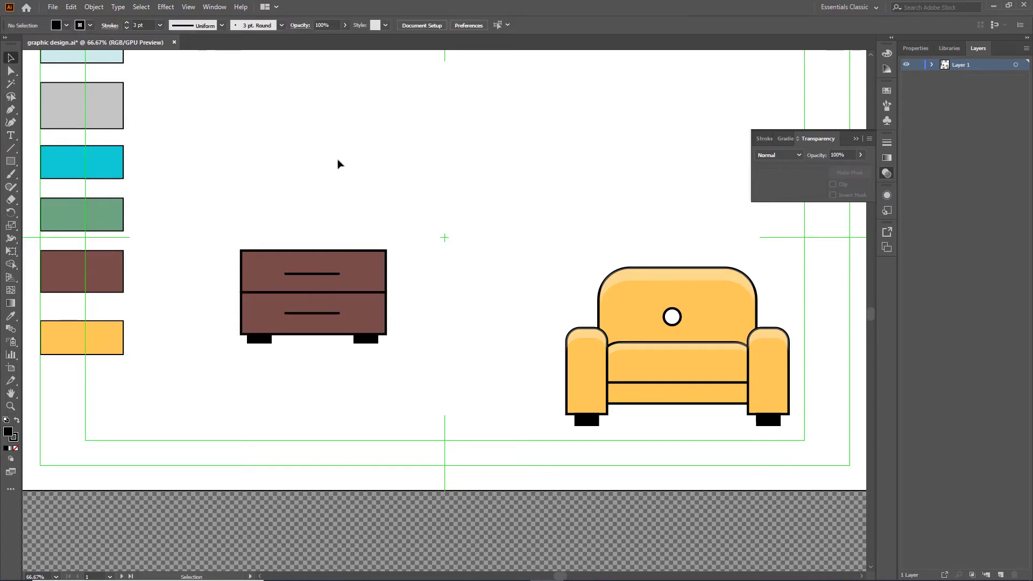
Draw a small circle, split it with a horizontal line, and remove its lower half.
key(l)
drag(412, 157, 453, 198)
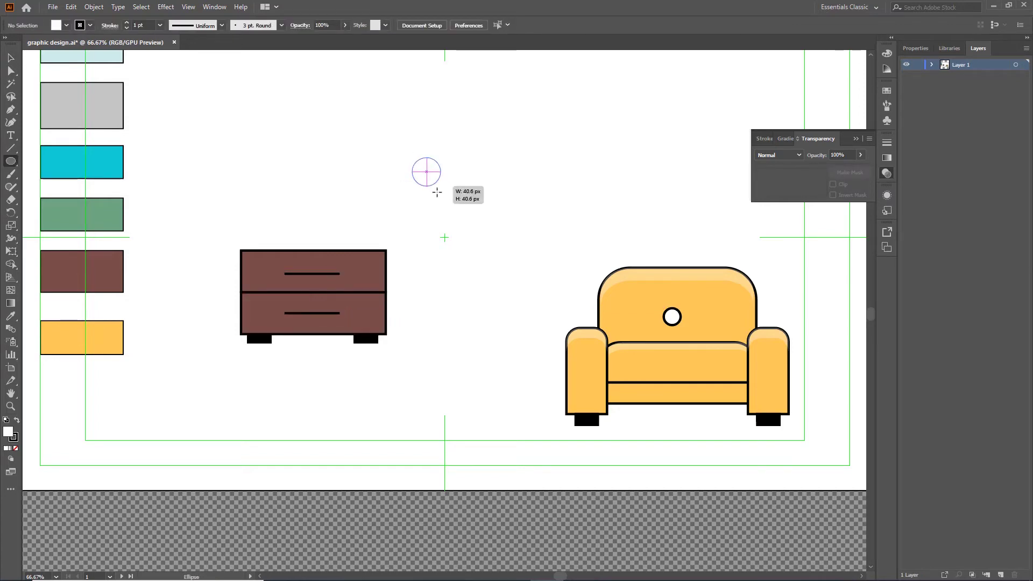
click(10, 110)
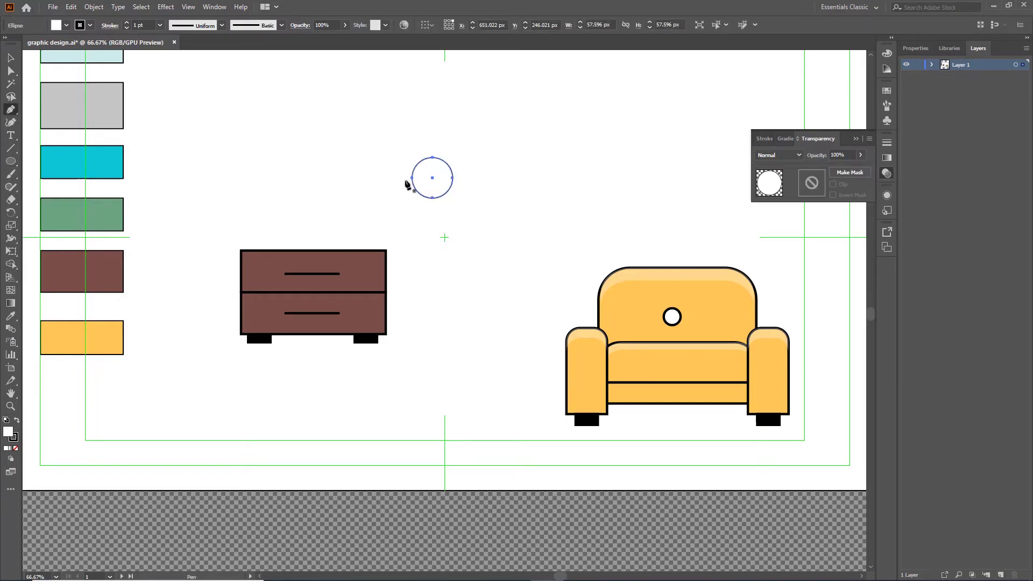
drag(432, 178, 458, 179)
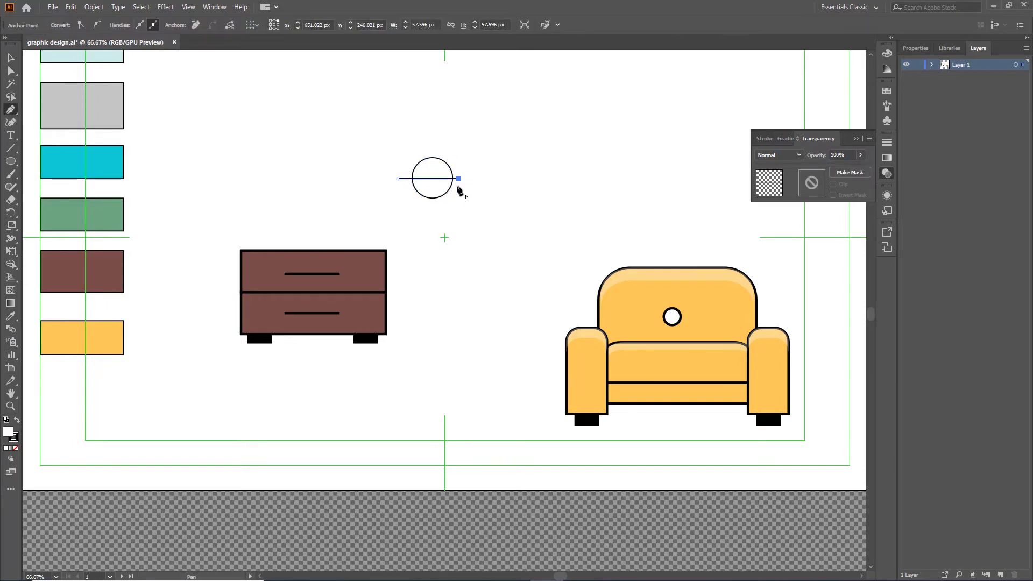
key(v)
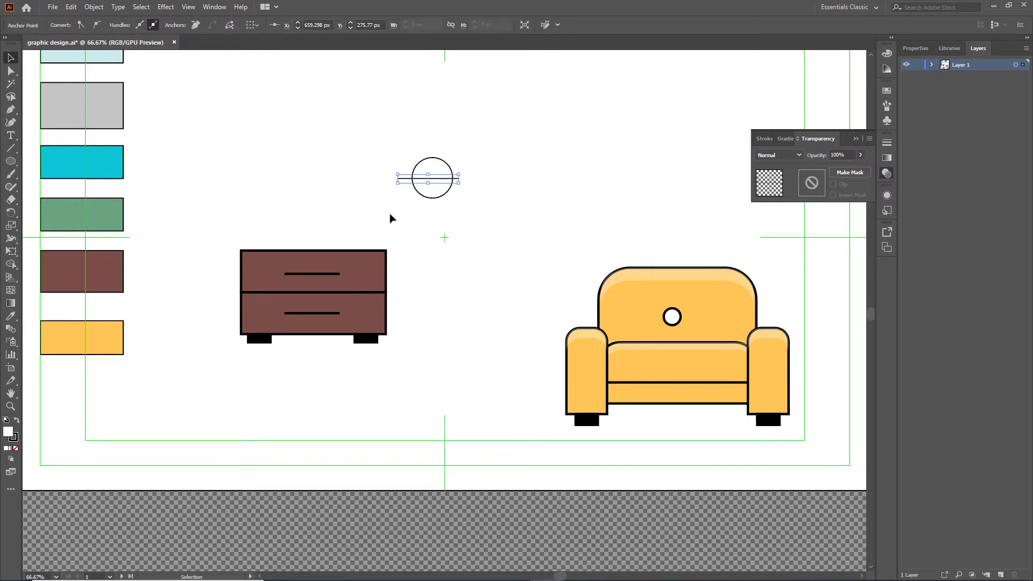
click(10, 71)
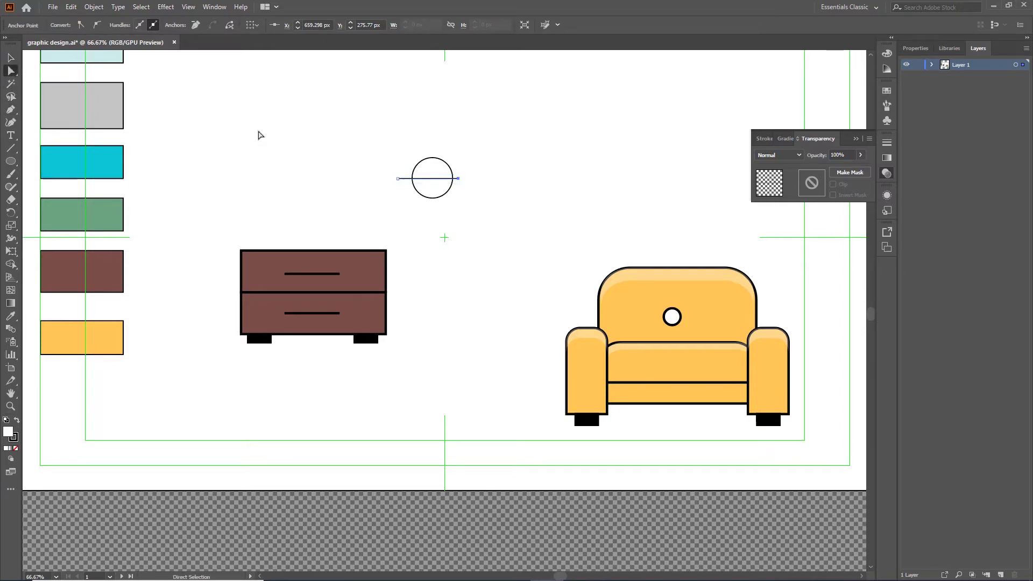
mouse_move(404, 156)
mouse_down()
mouse_move(459, 184)
mouse_move(455, 196)
mouse_up()
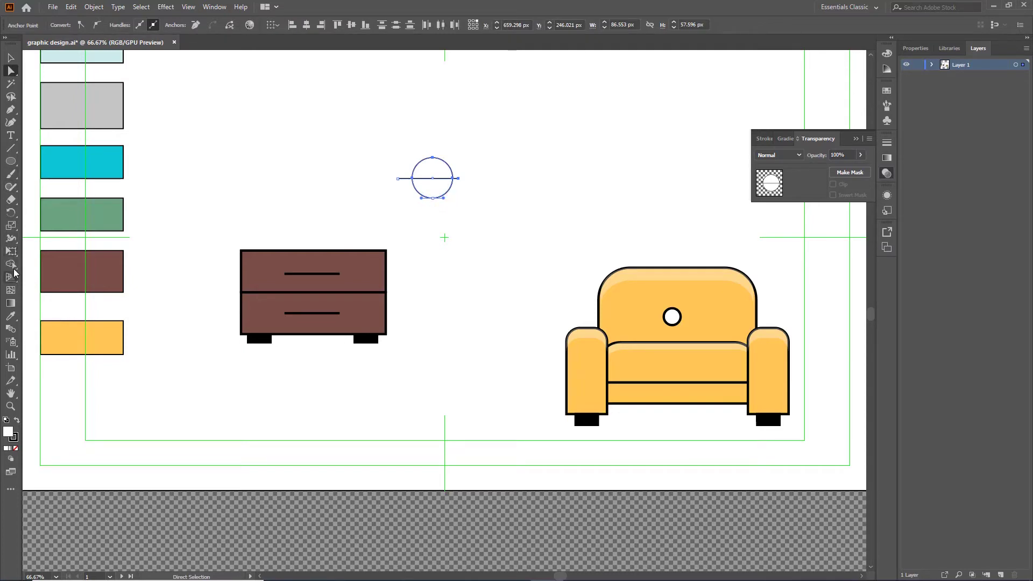
click(12, 265)
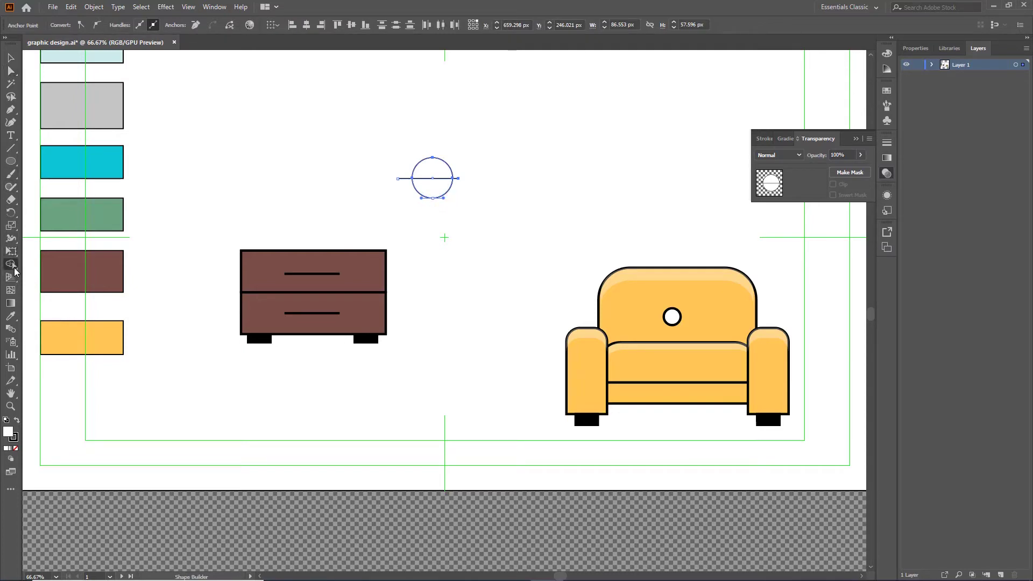
alt+click(432, 192)
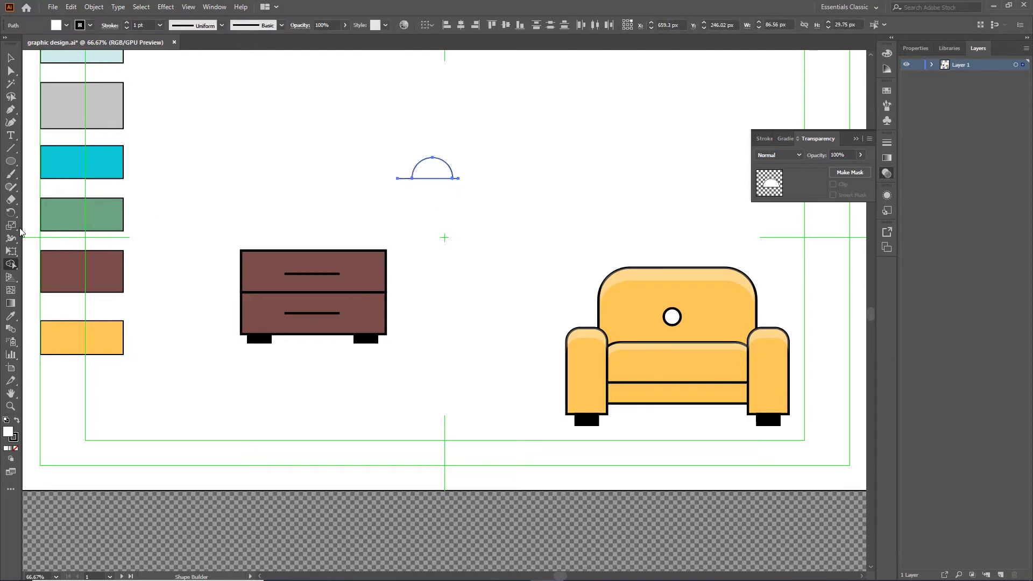
Fill the semicircle with the cyan swatch colour and delete the leftover line.
click(9, 316)
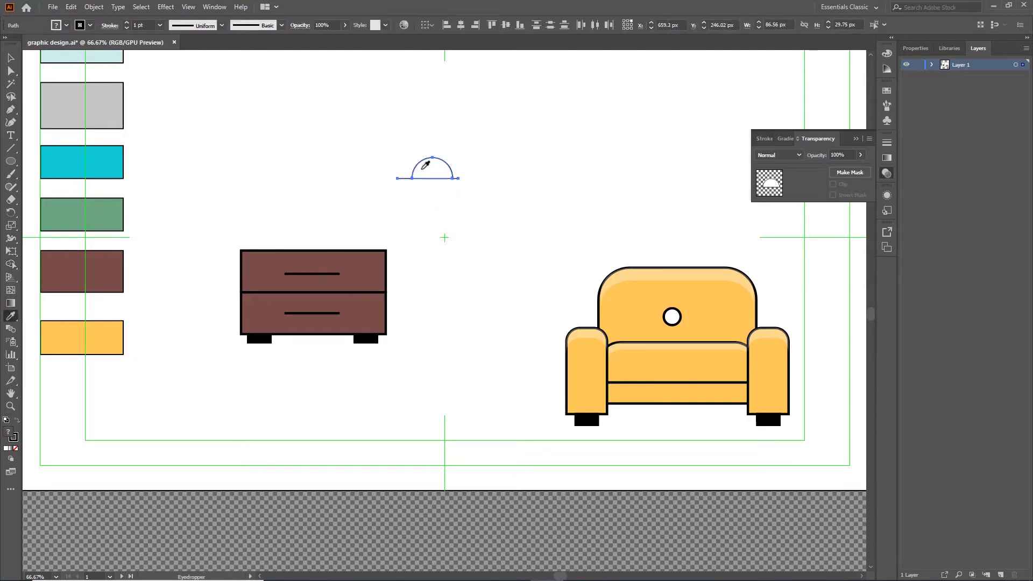
click(102, 167)
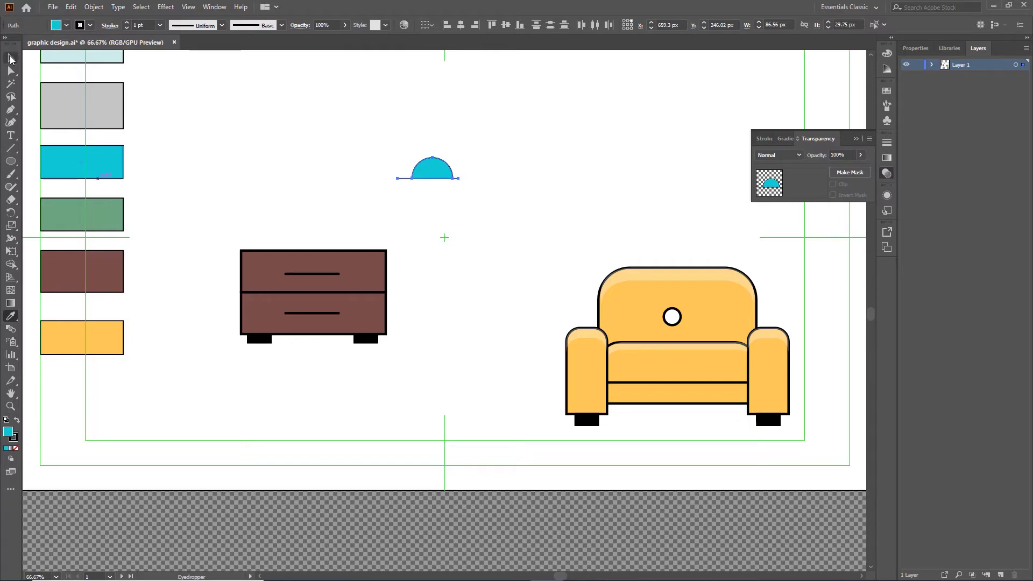
click(11, 57)
click(240, 189)
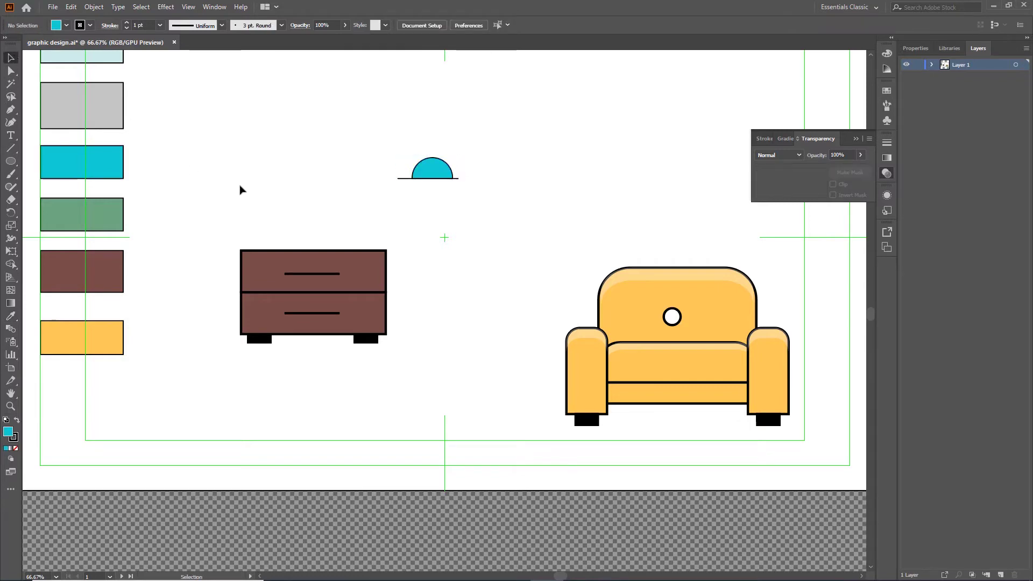
click(403, 179)
key(Delete)
Move the cyan semicircle onto the dresser top and give it a 3 pt outline.
mouse_move(434, 181)
mouse_down()
mouse_move(355, 243)
mouse_move(358, 253)
mouse_up()
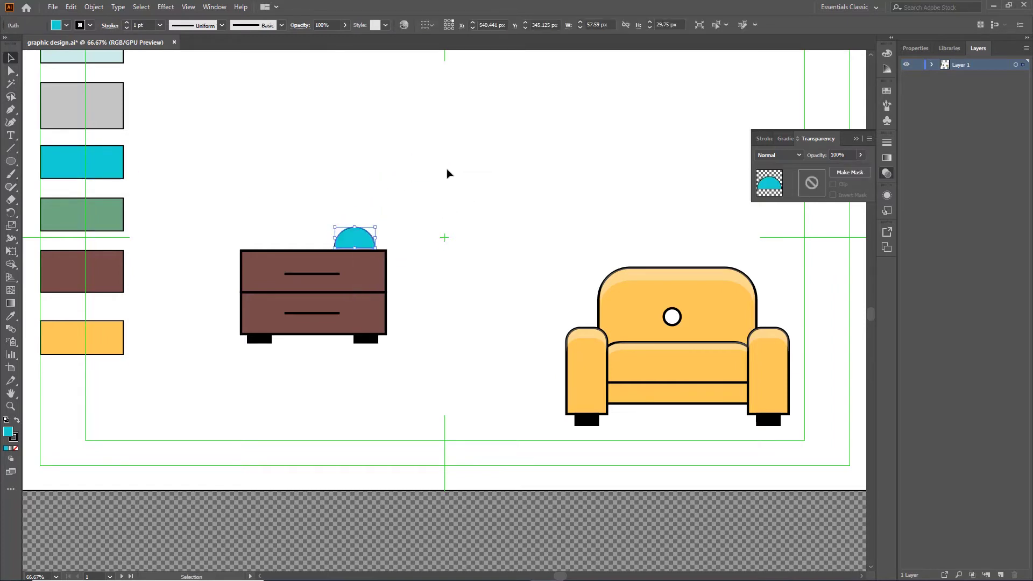
key(Down)
key(Down)
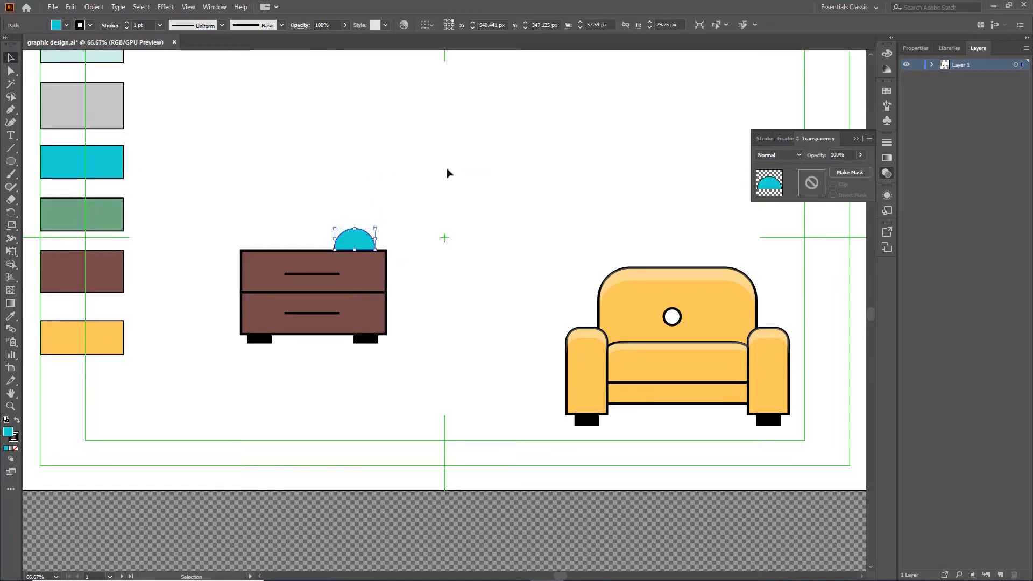
click(458, 182)
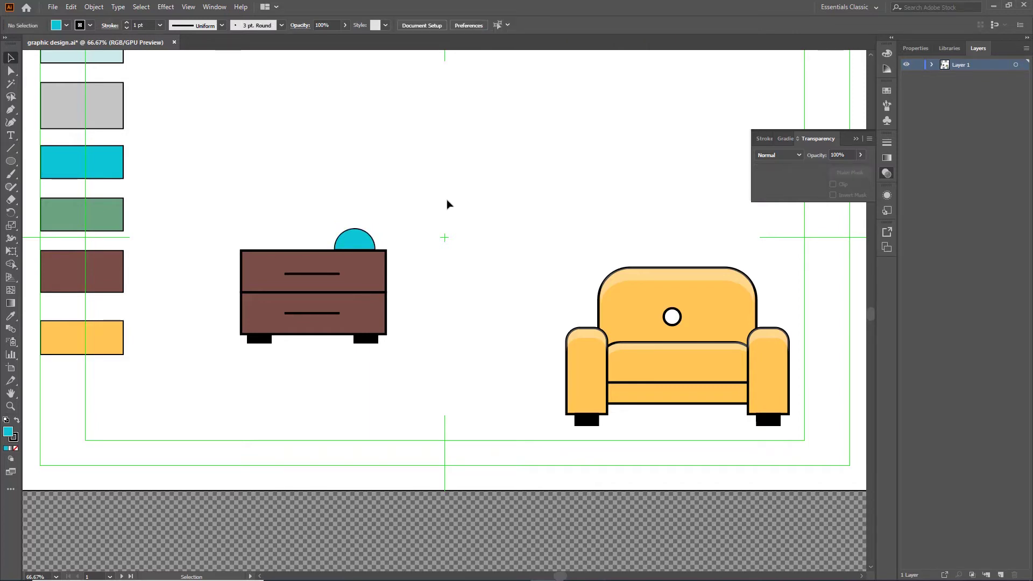
click(357, 238)
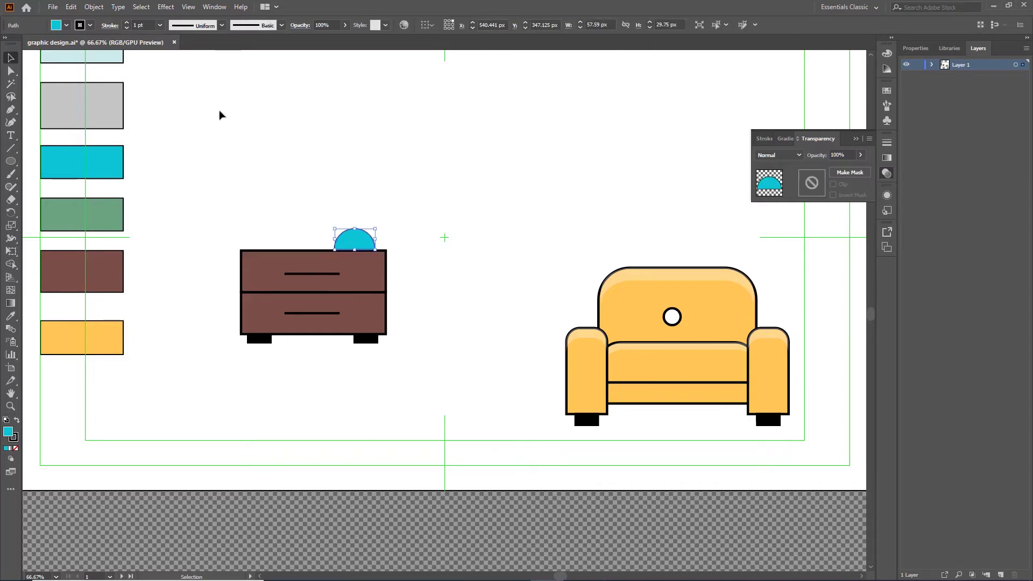
click(160, 25)
click(174, 96)
click(511, 171)
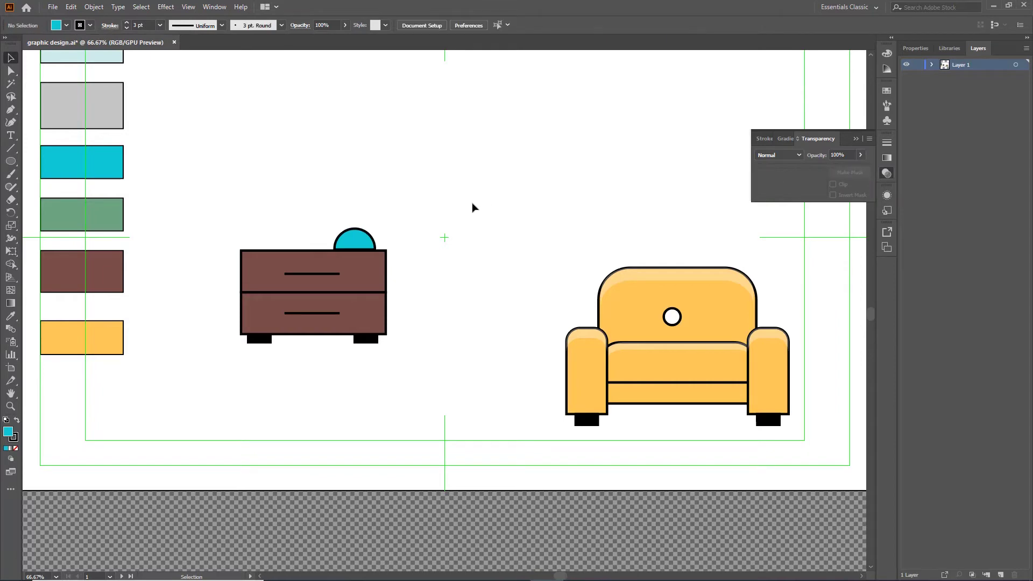
Draw a cyan rectangle above the dresser and widen its bottom edge into a trapezoid.
key(m)
drag(431, 105, 520, 206)
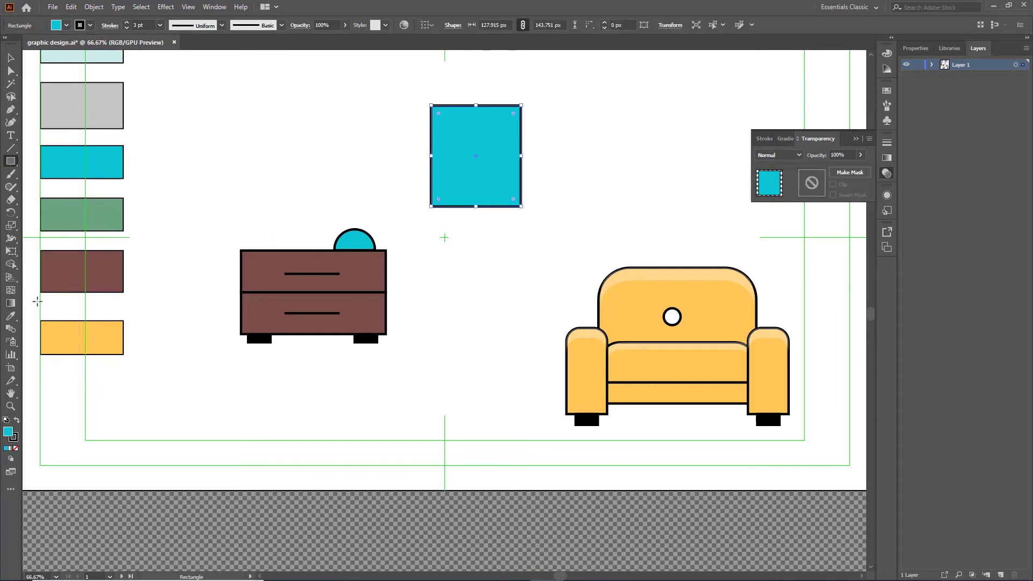
click(11, 225)
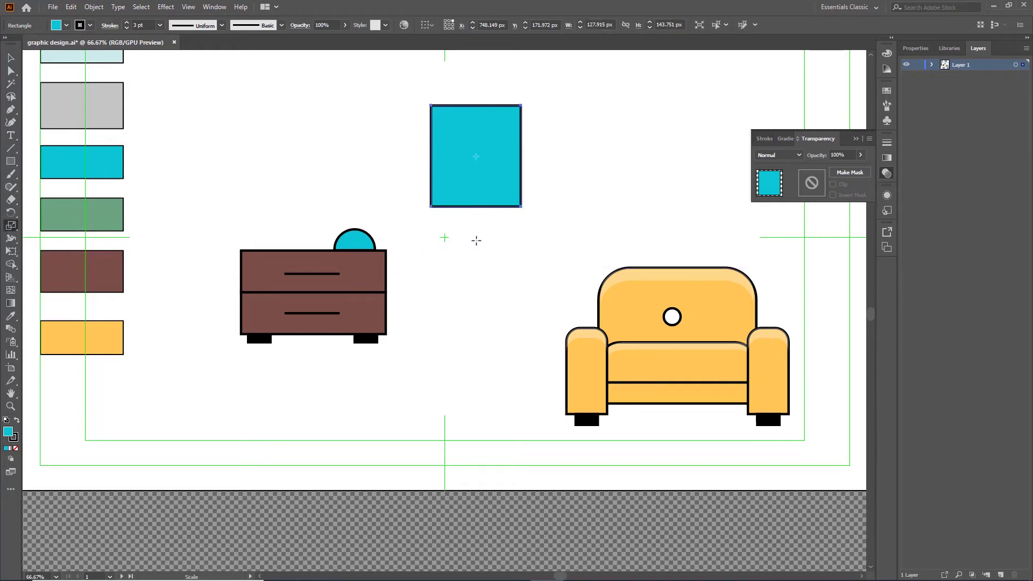
click(10, 71)
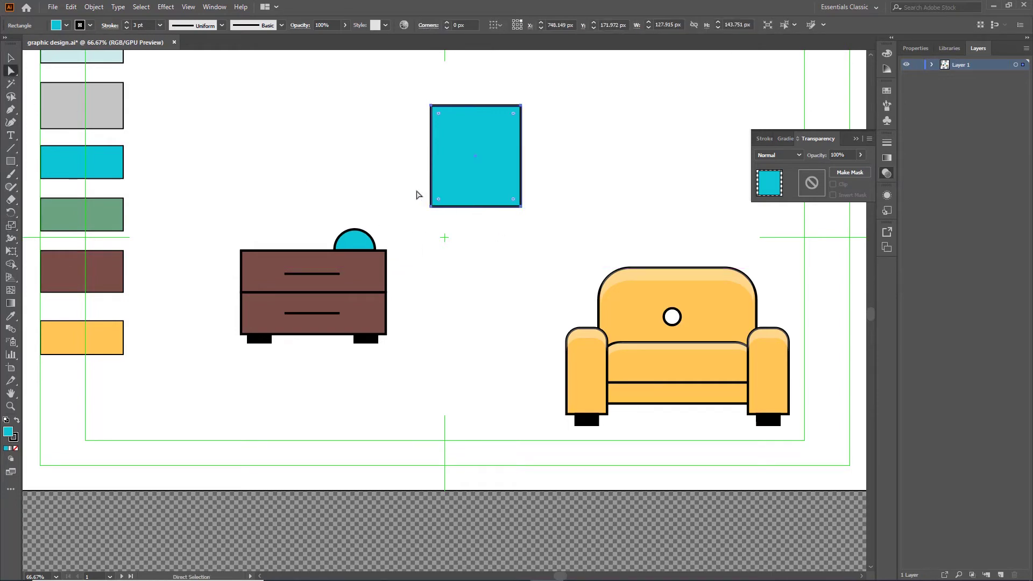
click(10, 225)
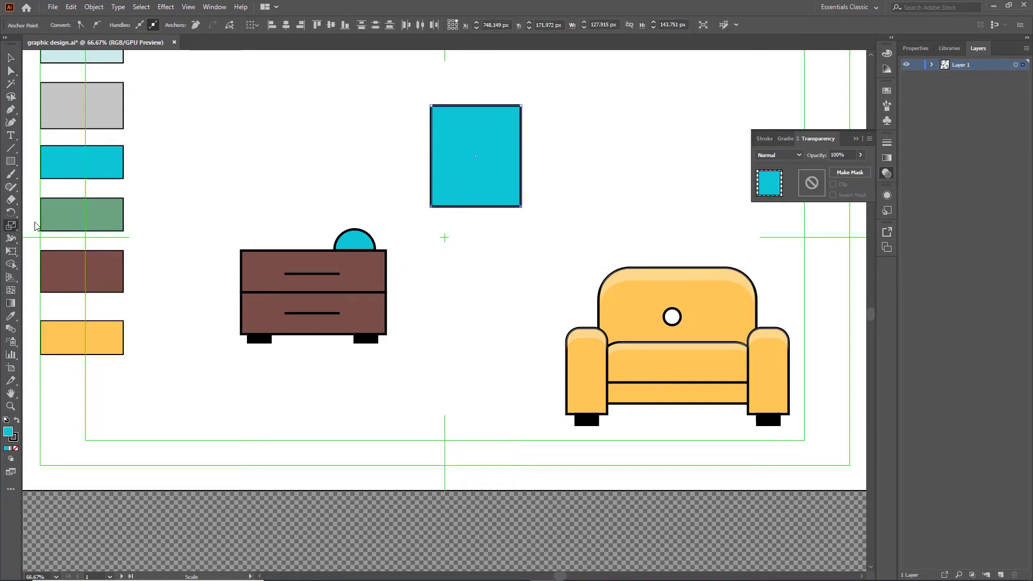
drag(430, 206, 412, 222)
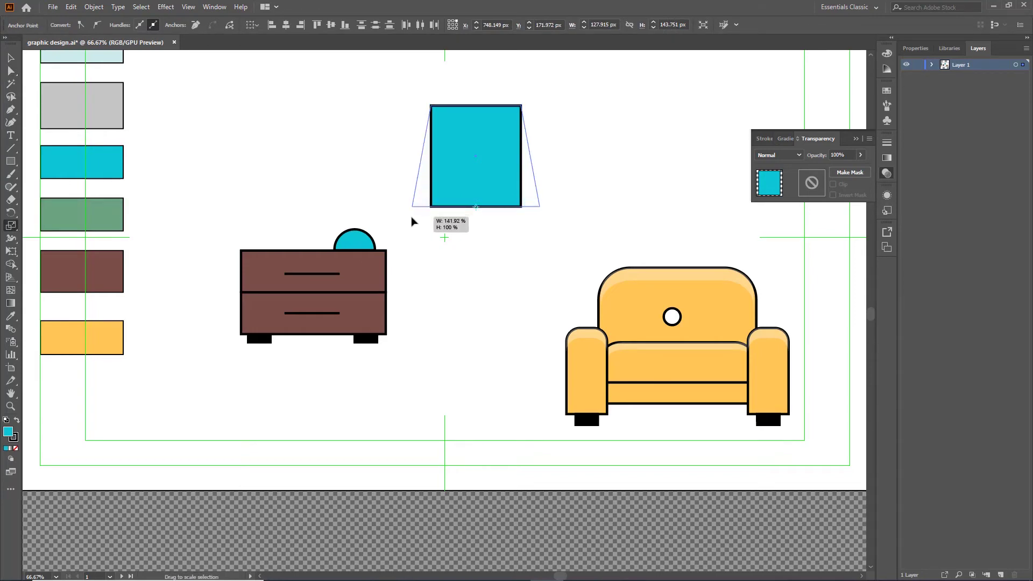
drag(412, 222, 412, 217)
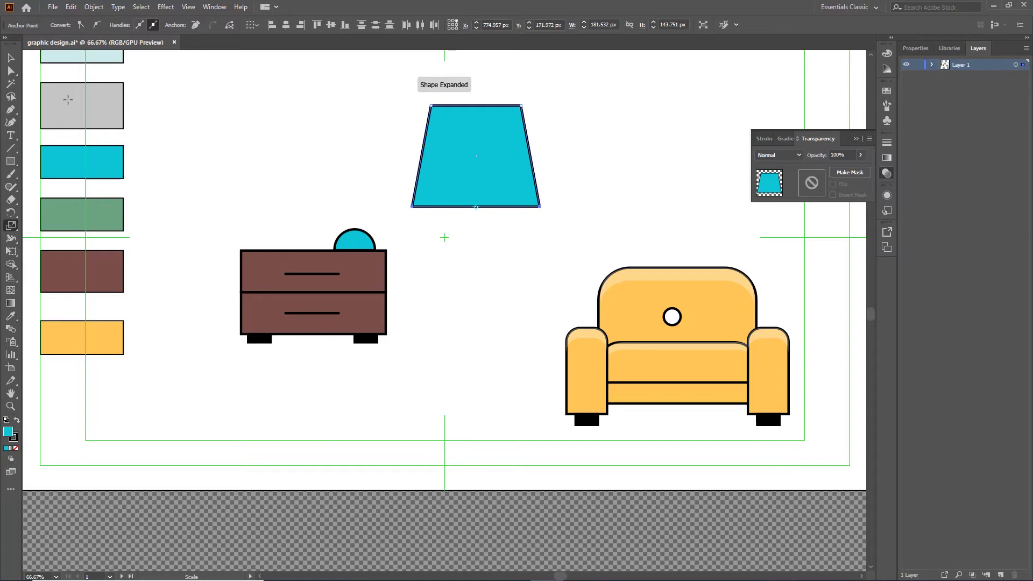
key(v)
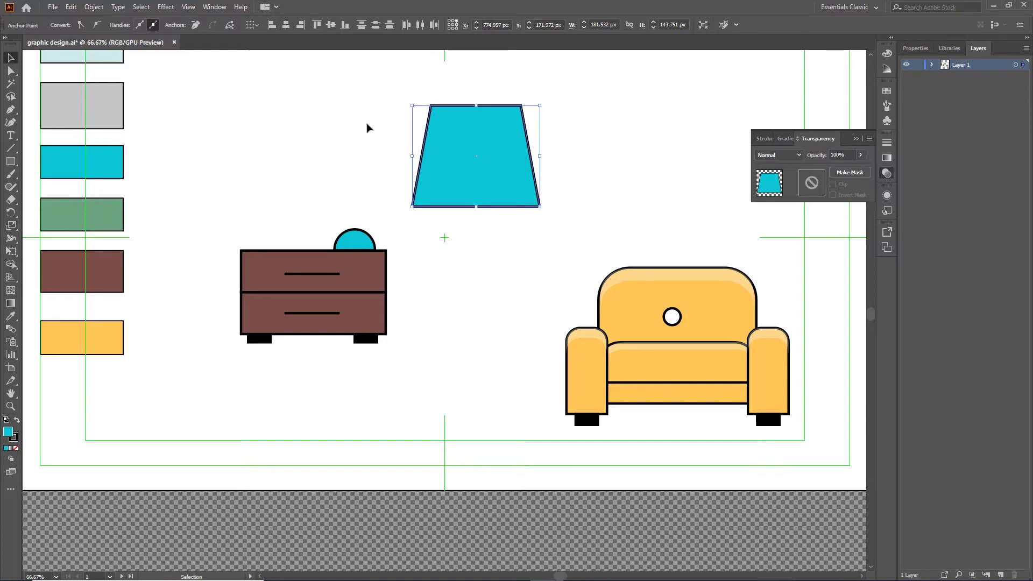
Round the trapezoid's corners with the corner widgets to form the lamp shade.
click(10, 70)
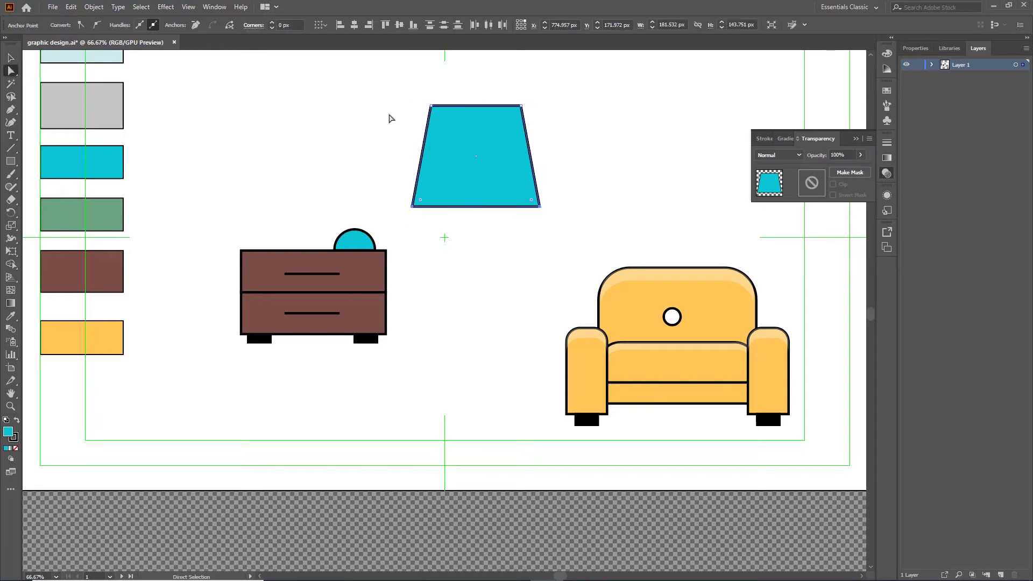
click(512, 118)
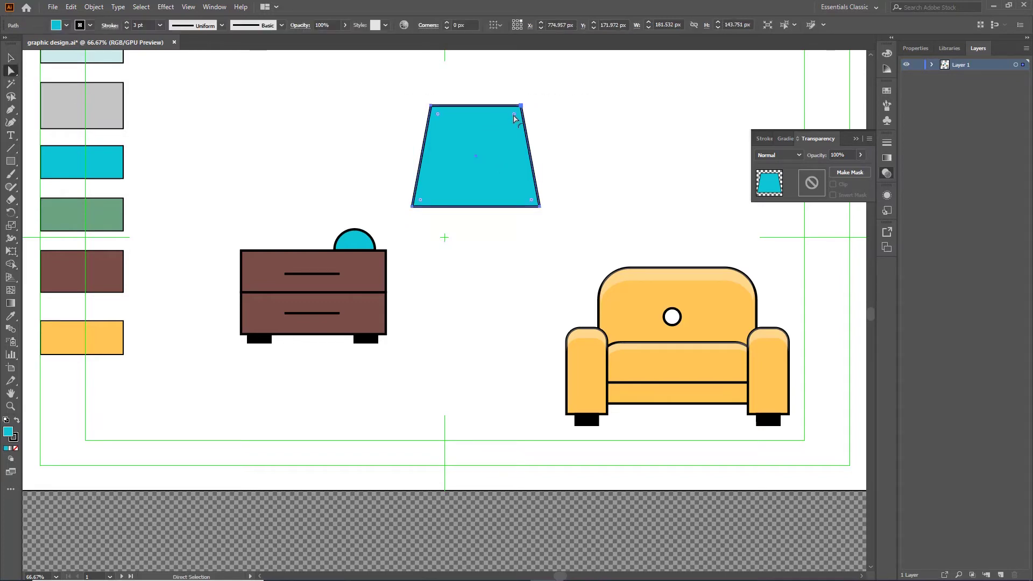
drag(512, 119, 512, 128)
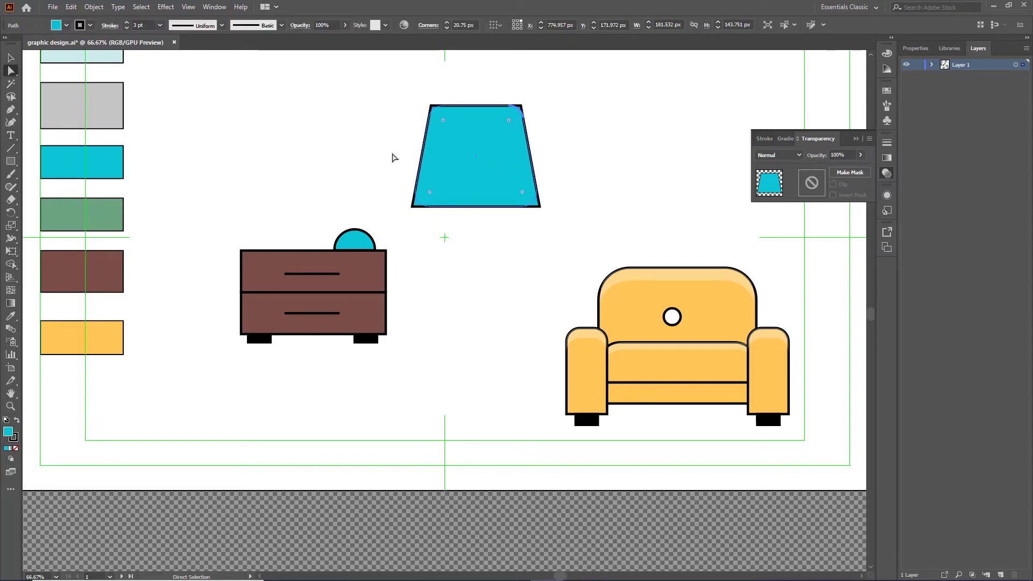
click(284, 141)
click(9, 58)
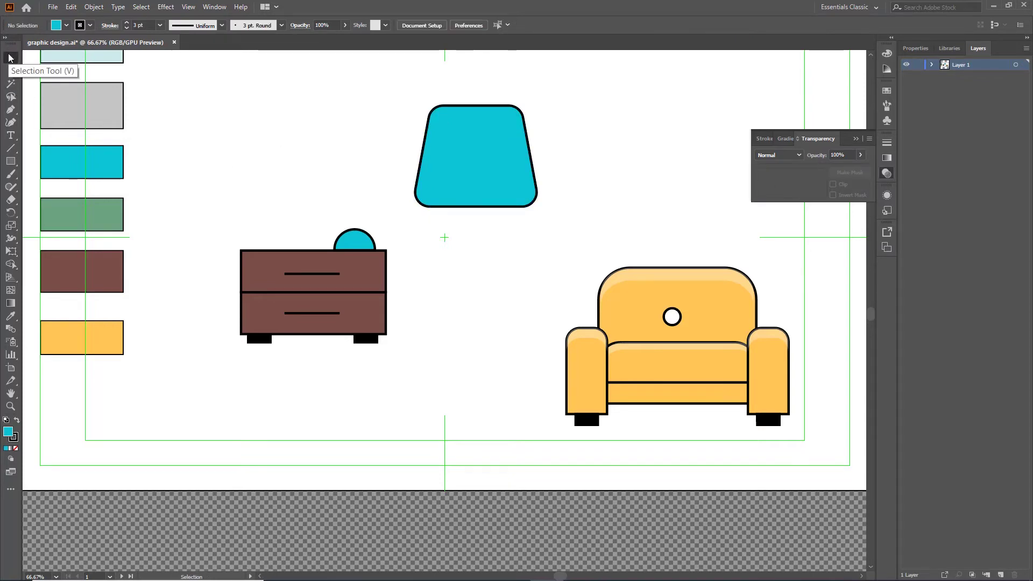
click(473, 156)
scroll(257, 269, up, 3)
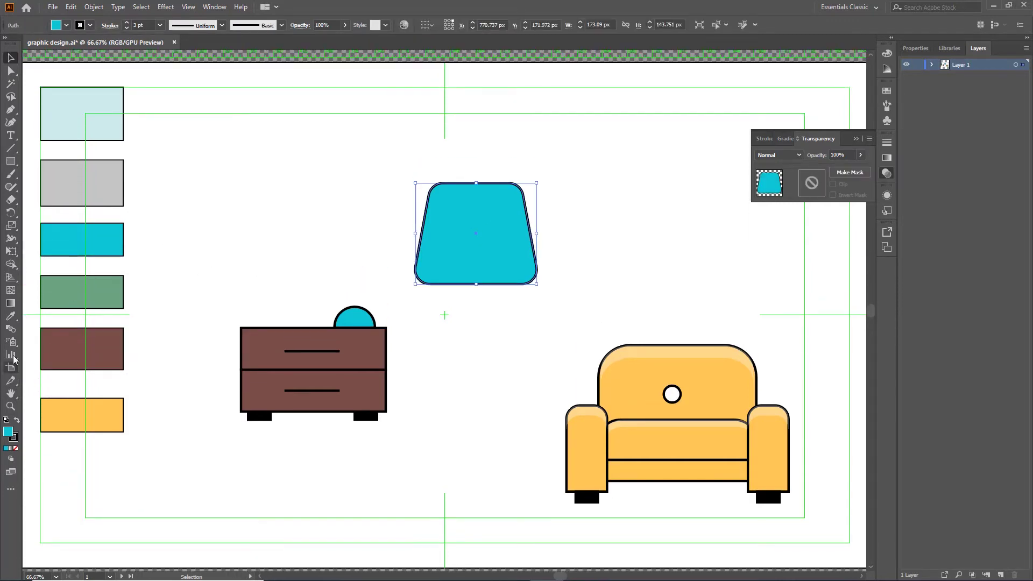
Fill the trapezoid with the grey swatch, shrink it, and centre it above the cyan dome.
click(11, 316)
click(98, 200)
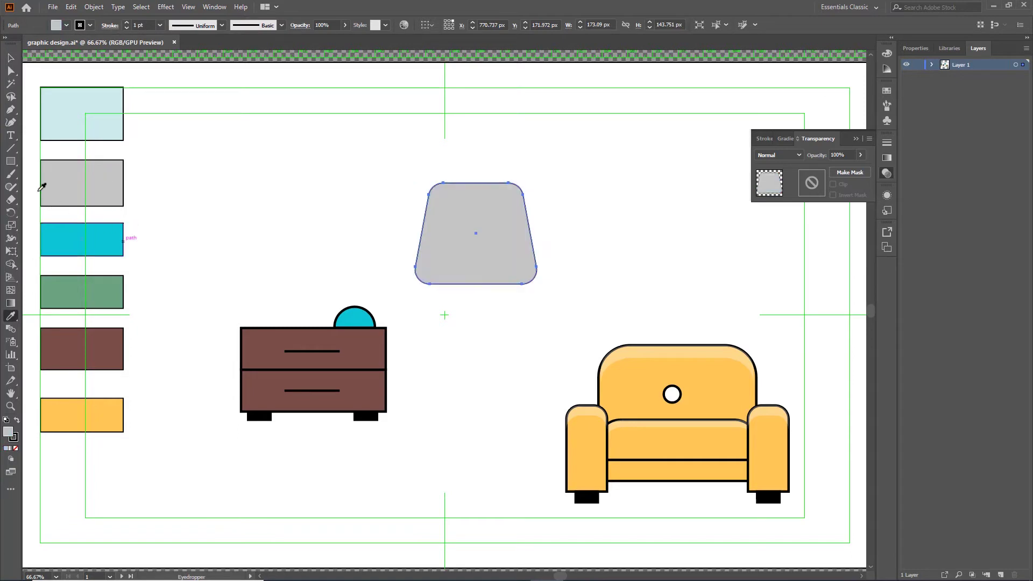
click(11, 57)
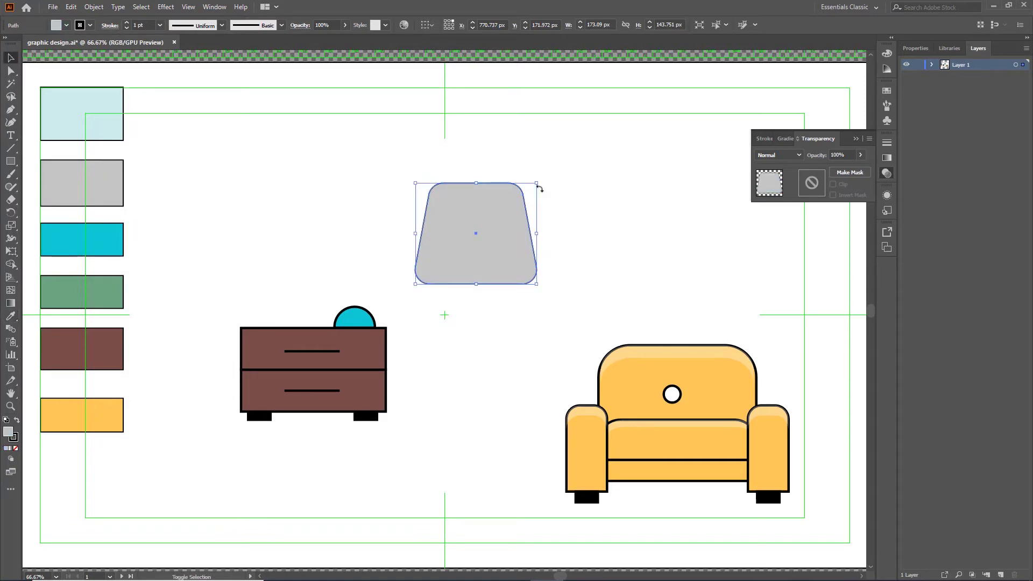
mouse_move(539, 182)
mouse_down()
mouse_move(499, 215)
mouse_move(360, 236)
mouse_move(355, 257)
mouse_up()
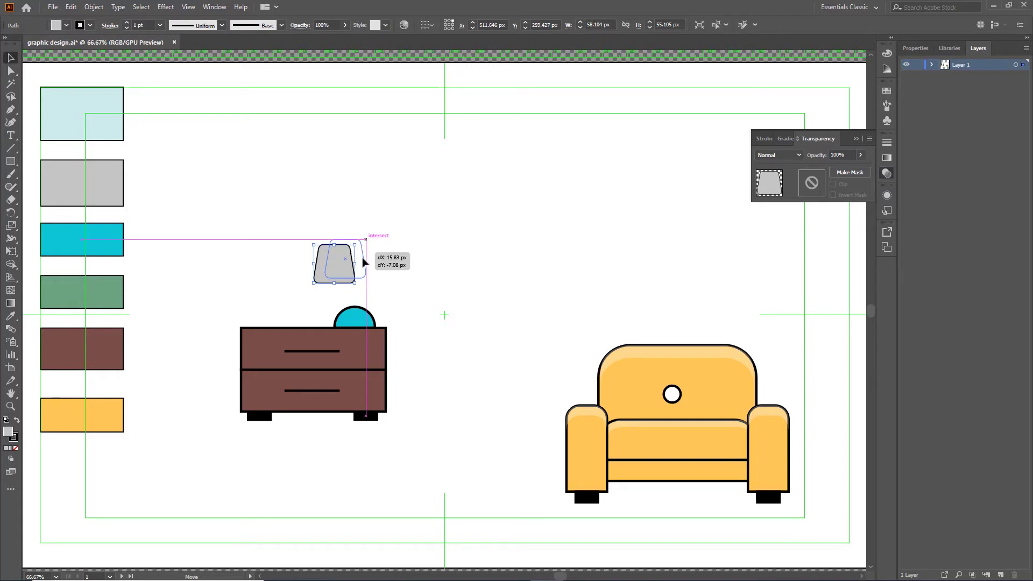
drag(450, 280, 455, 279)
click(454, 279)
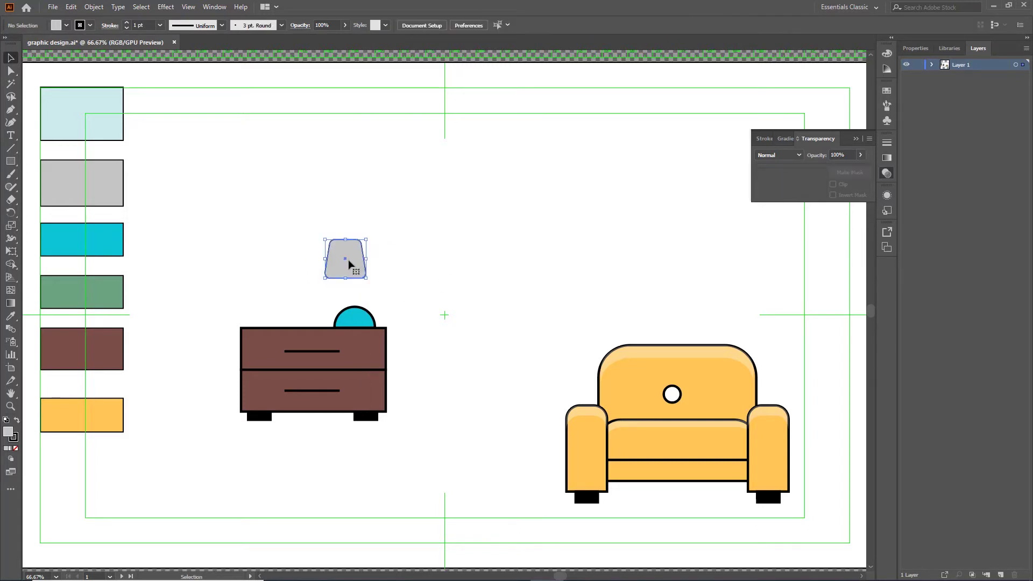
drag(353, 263, 362, 264)
Draw a 3 pt black pole line with the Pen tool from the blue dome up to the lampshade.
click(454, 274)
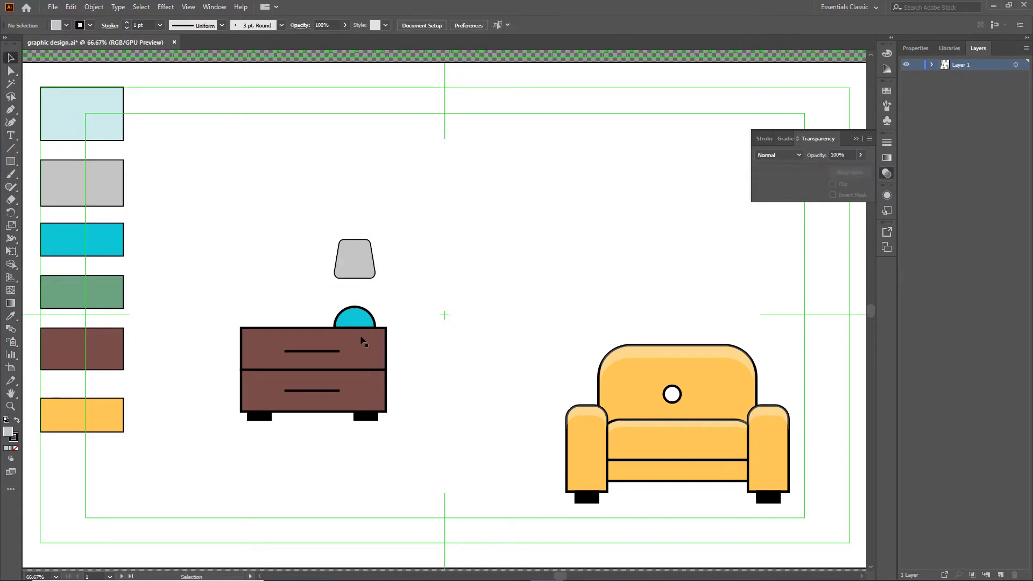
click(12, 109)
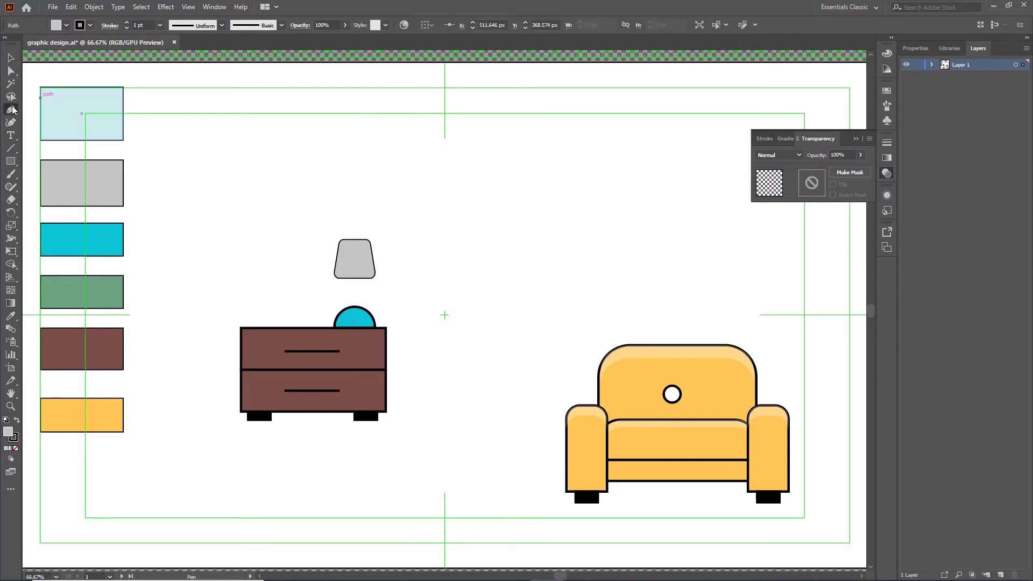
click(160, 26)
click(180, 89)
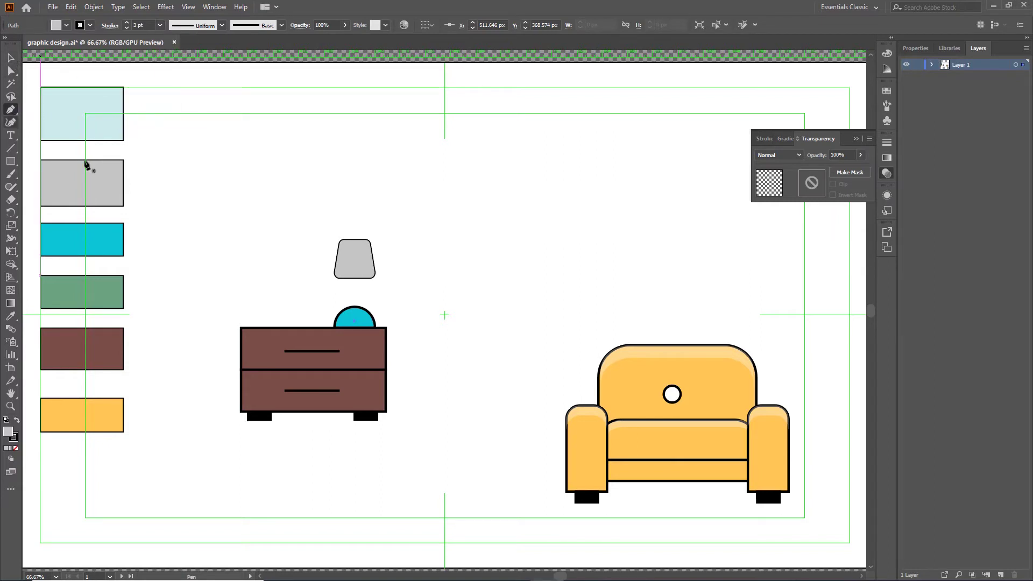
key(ctrl+shift+a)
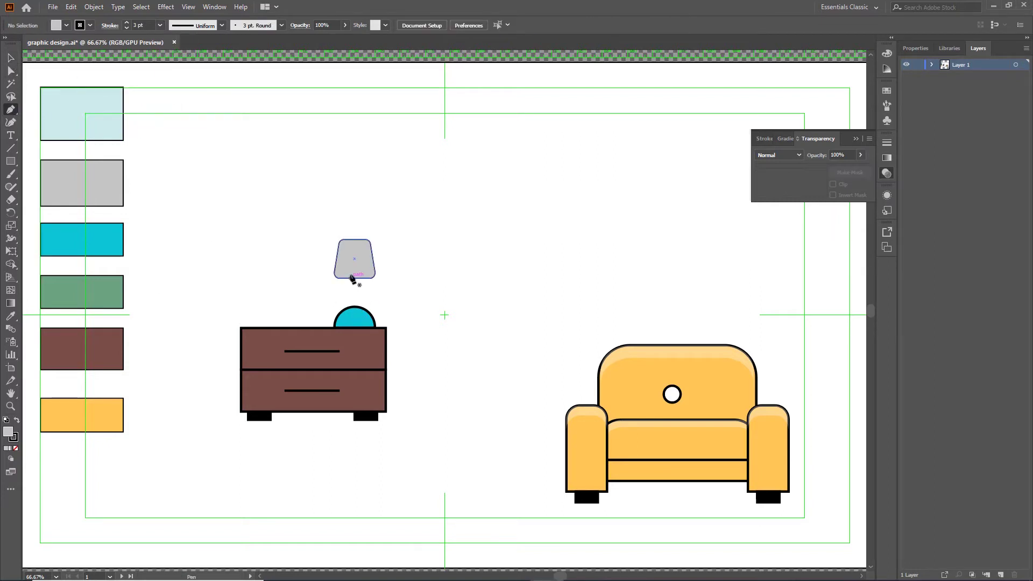
click(353, 320)
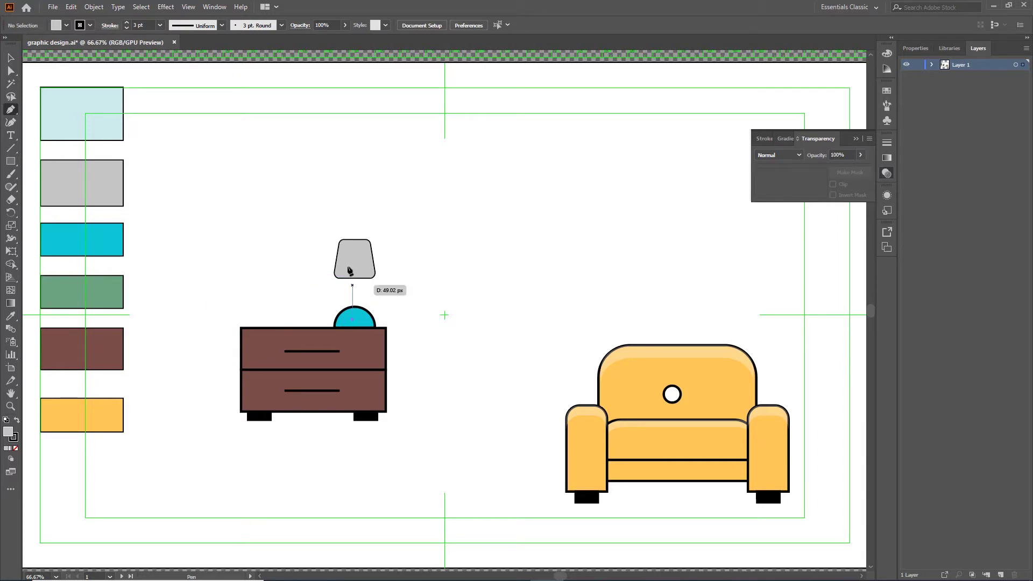
click(353, 264)
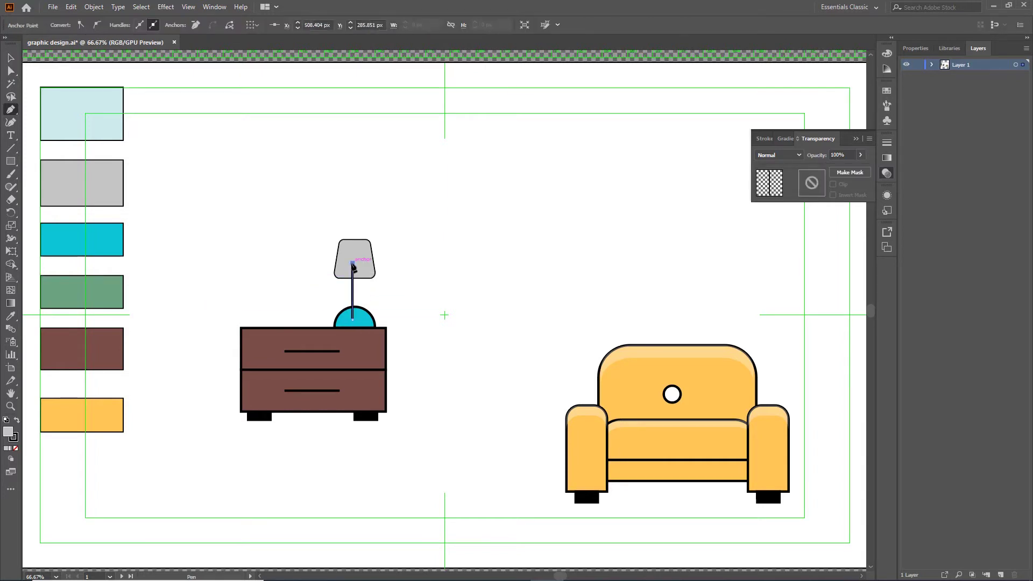
click(10, 57)
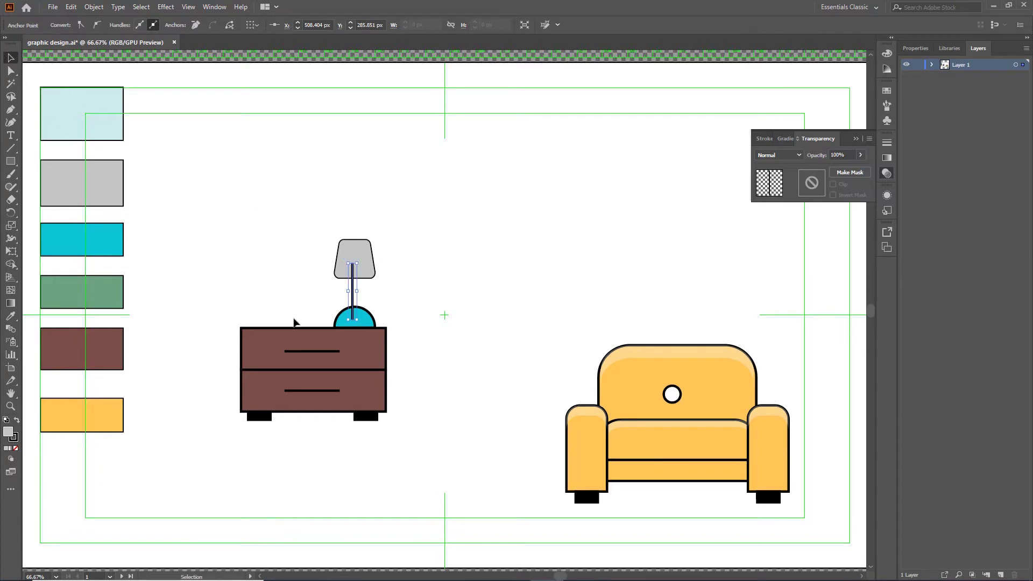
Send the pole backward two steps so it sits behind the lampshade.
right_click(350, 277)
mouse_move(384, 471)
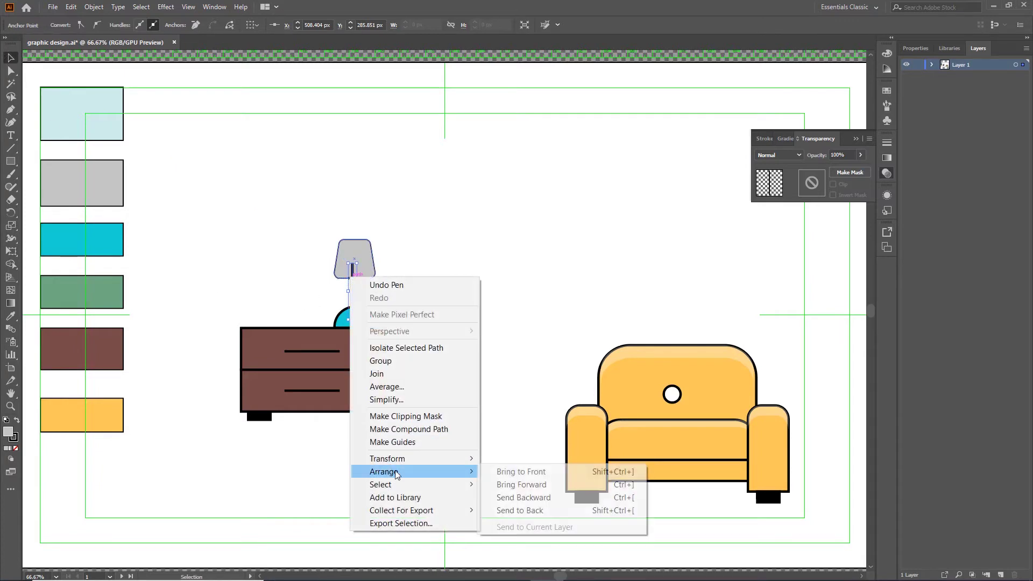
click(538, 509)
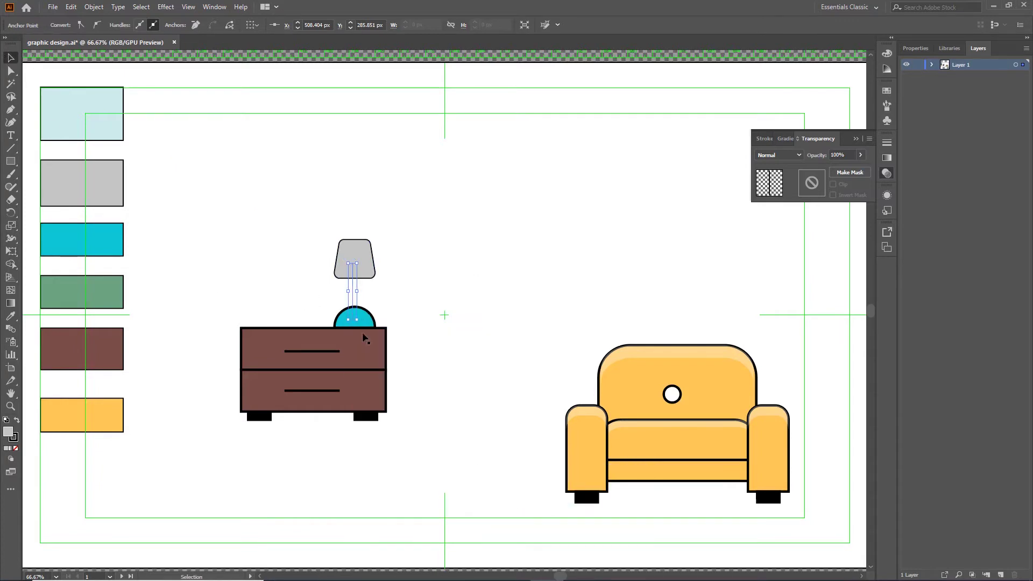
key(ctrl+z)
right_click(352, 279)
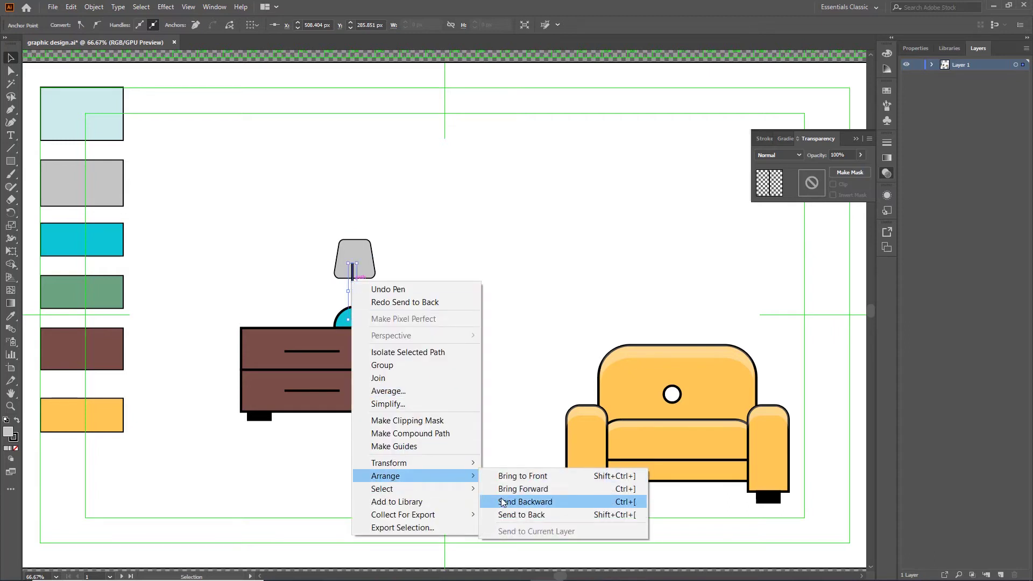
click(511, 501)
right_click(353, 314)
mouse_move(386, 505)
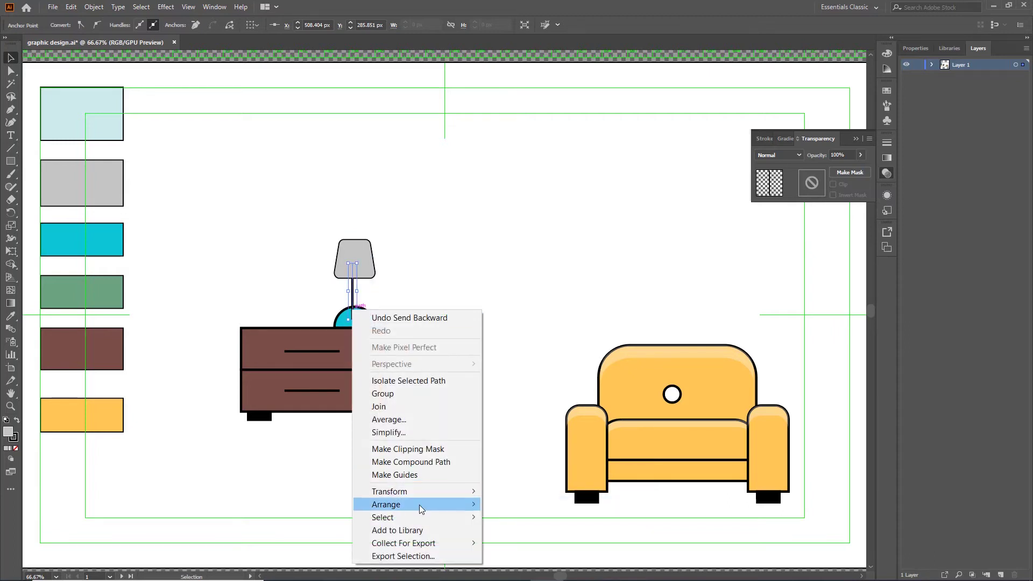
click(516, 530)
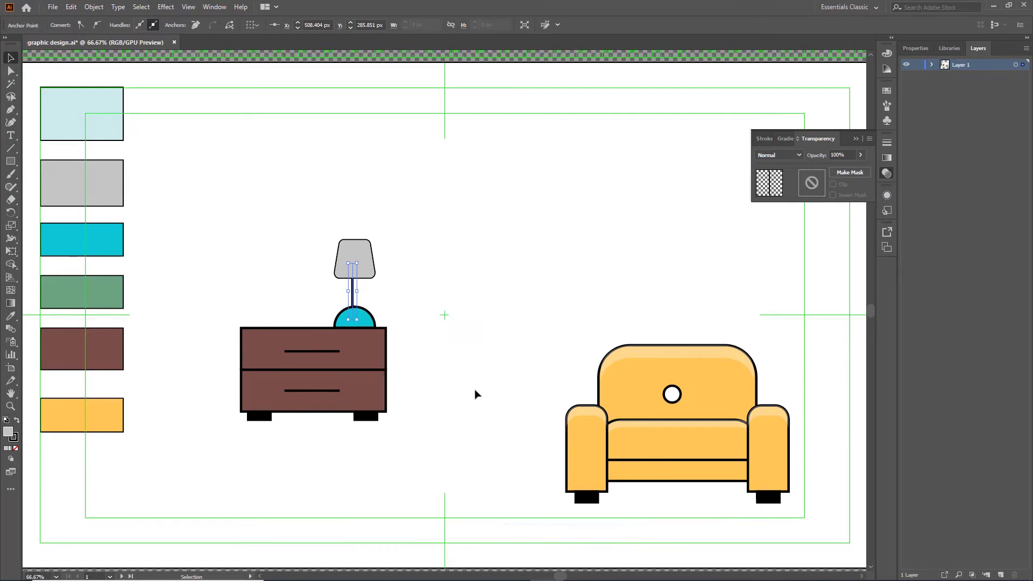
Nudge the lampshade slightly to the left.
click(461, 389)
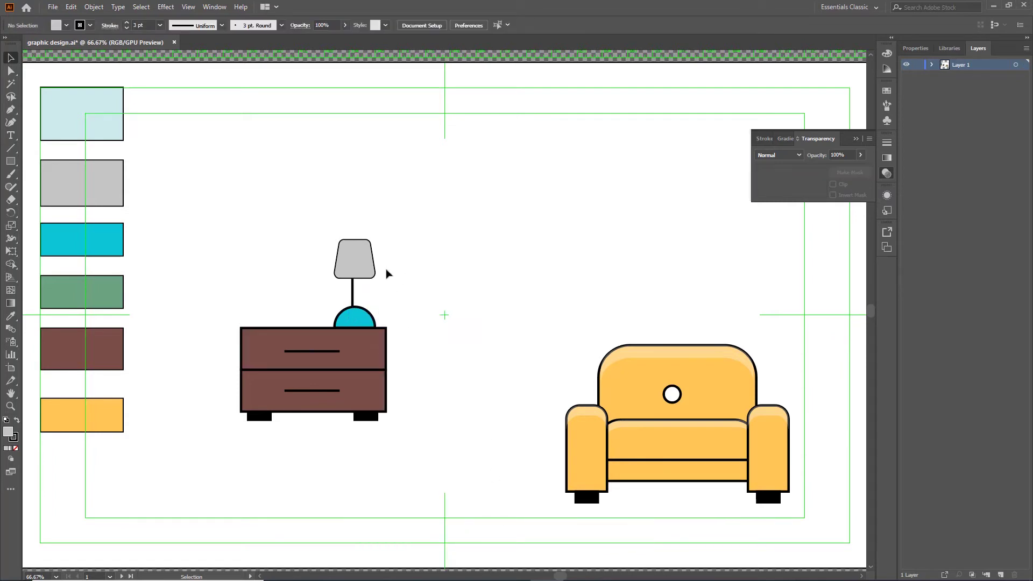
click(358, 270)
key(Left)
key(Left)
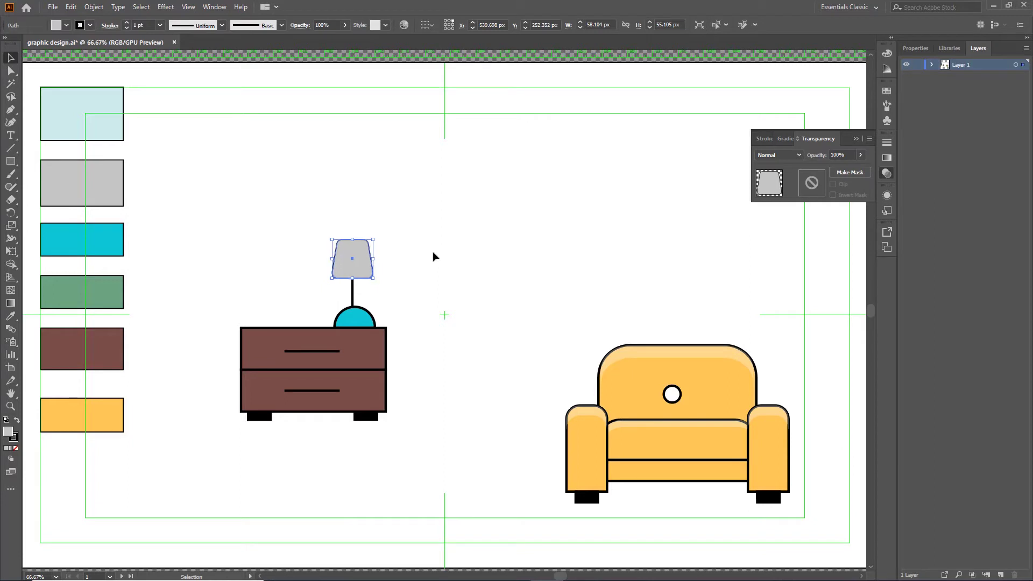
click(444, 265)
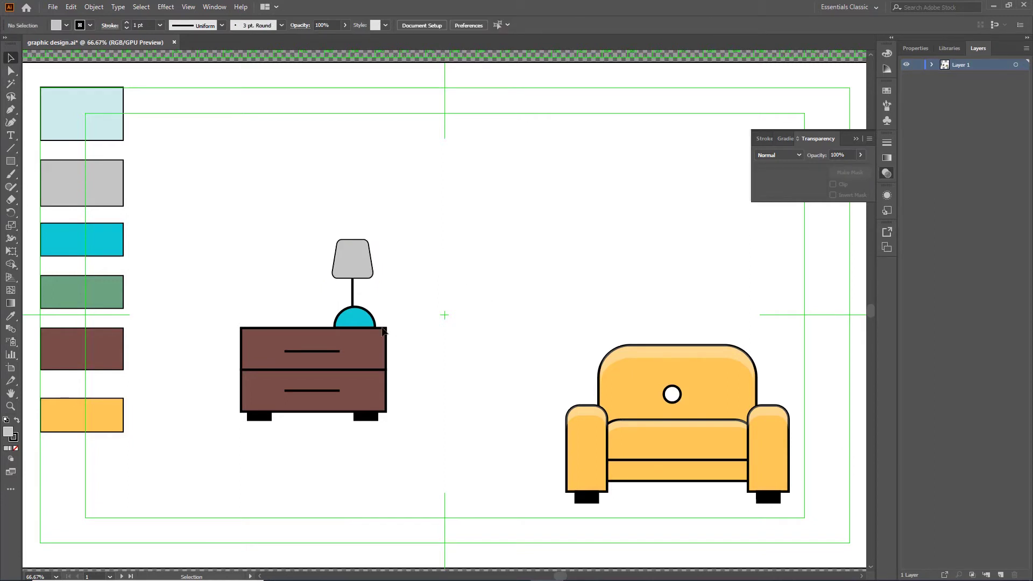
Draw a small book rectangle on the dresser's top left, filled green with a 3 pt outline.
click(11, 164)
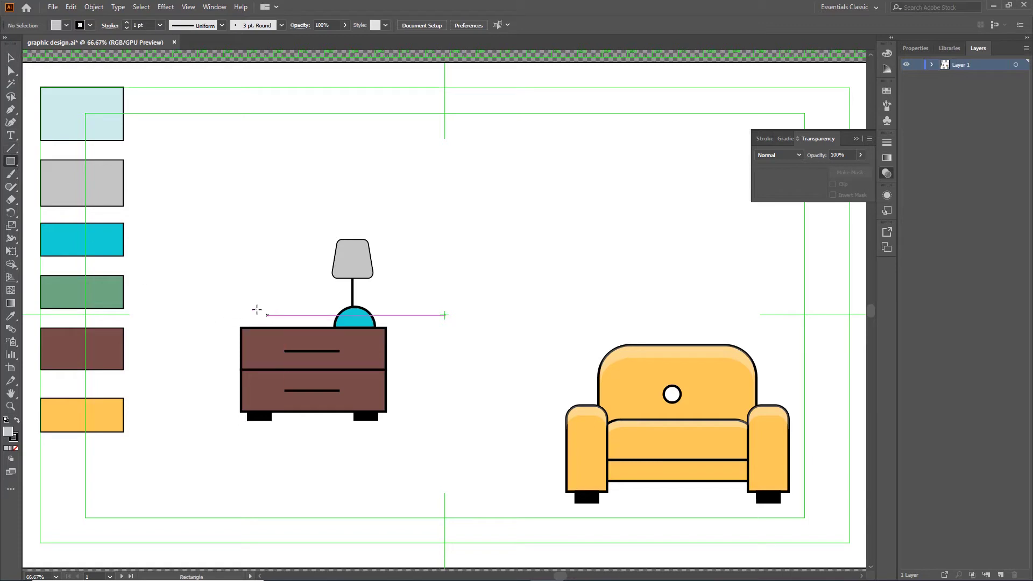
key(ctrl+plus)
key(ctrl+plus)
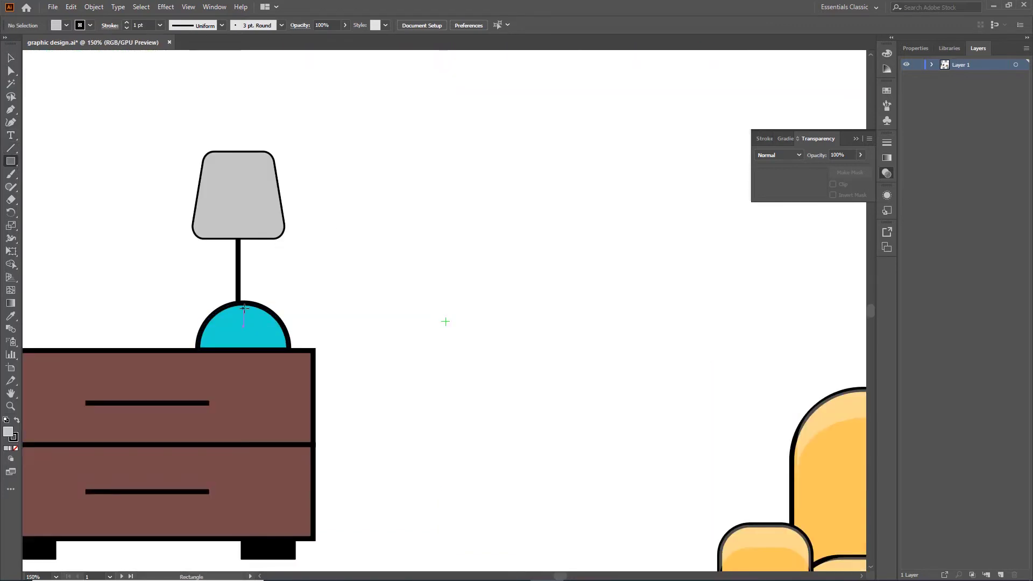
mouse_move(160, 337)
mouse_down()
mouse_move(473, 330)
mouse_move(551, 316)
mouse_up()
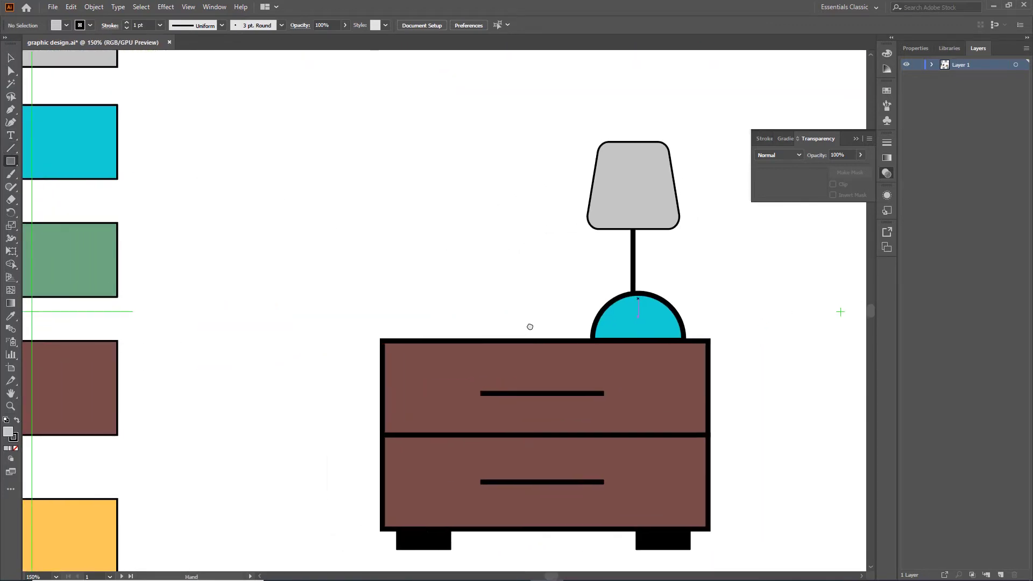
drag(392, 311, 487, 336)
key(i)
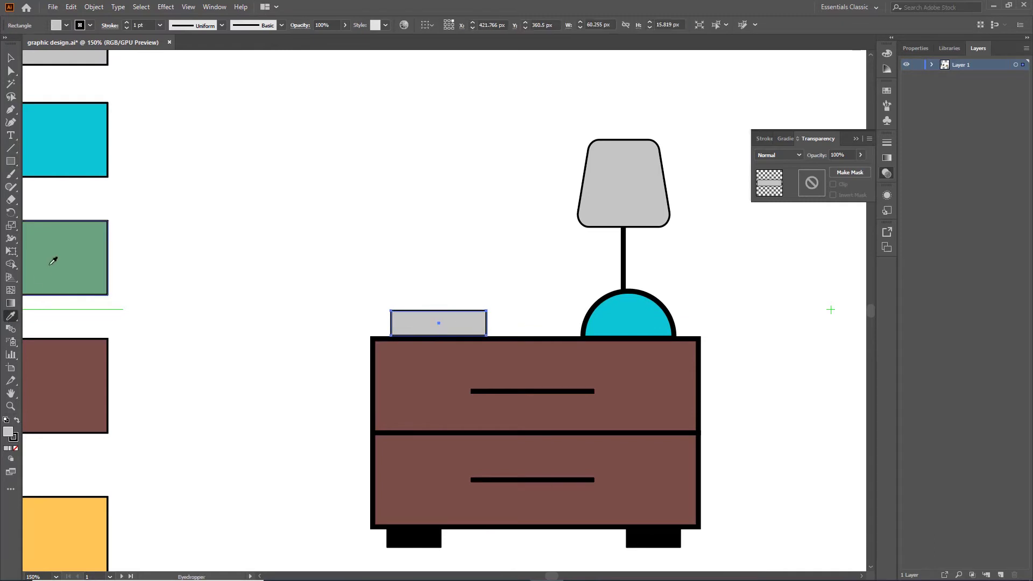
click(53, 261)
click(160, 26)
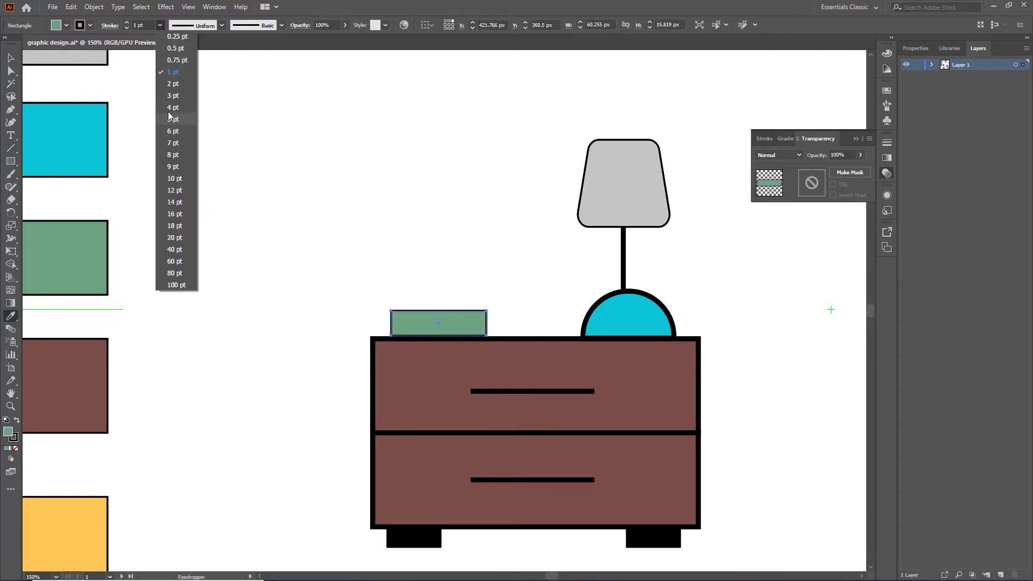
click(173, 95)
click(10, 58)
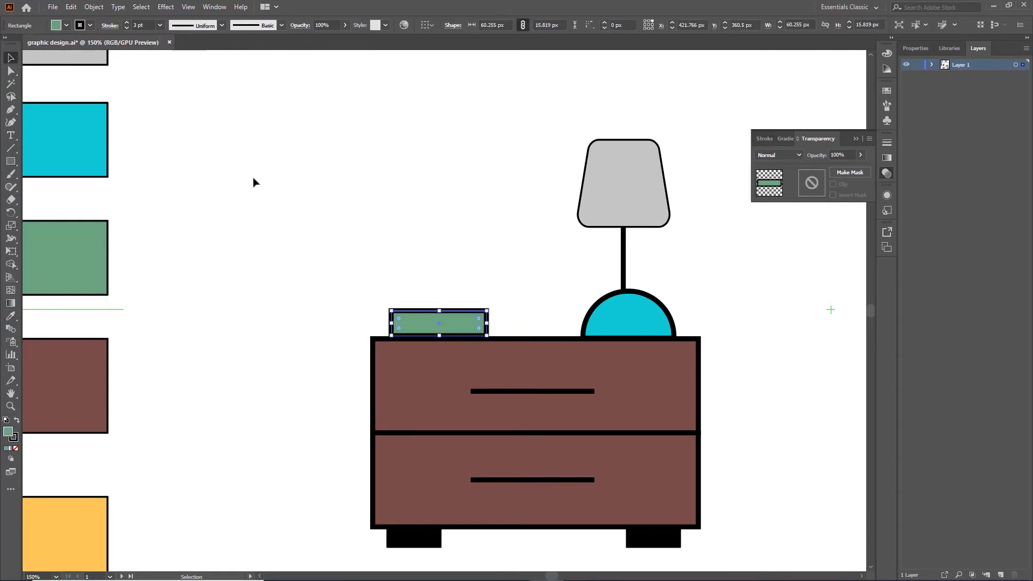
click(254, 181)
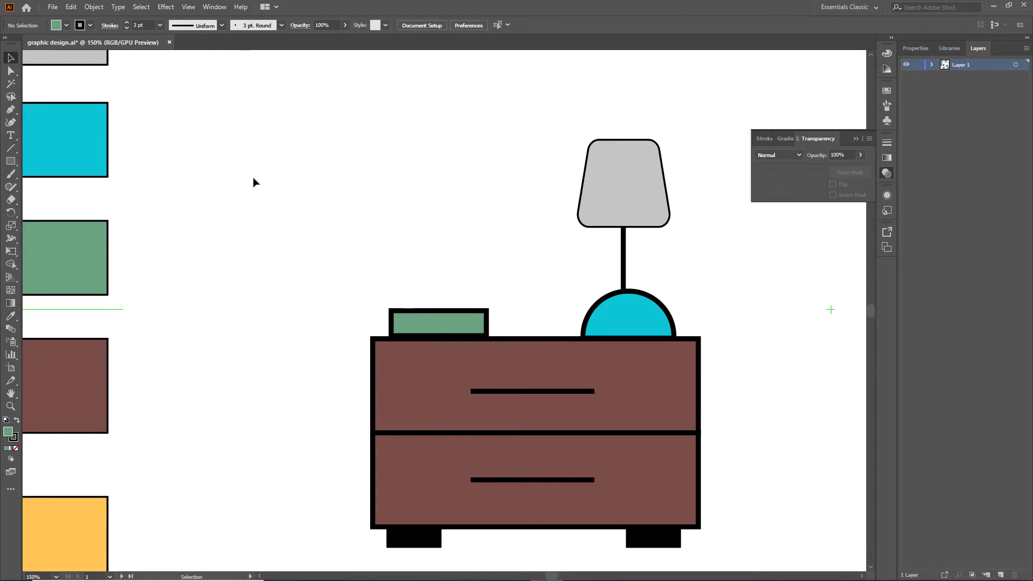
Duplicate the upper drawer rectangle and trim the copy with Shape Builder into a thin top bar.
key(ctrl+minus)
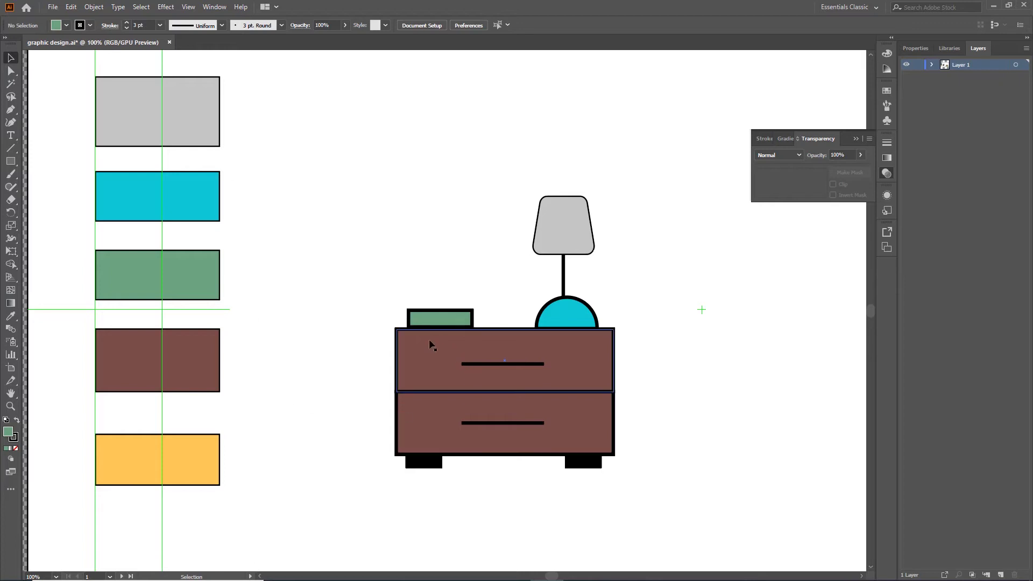
click(422, 351)
alt+drag(418, 352, 300, 198)
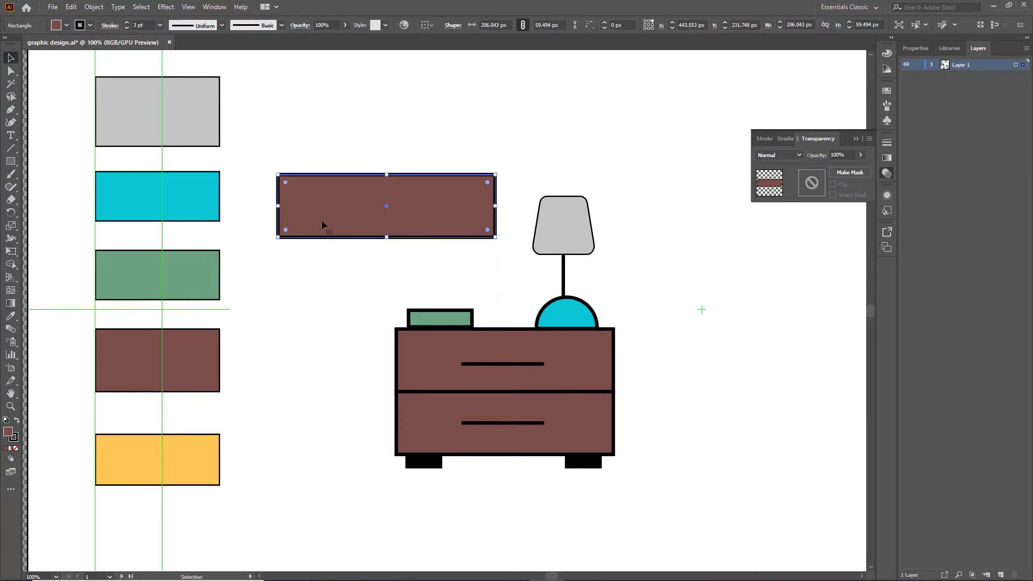
alt+drag(327, 215, 327, 221)
click(11, 70)
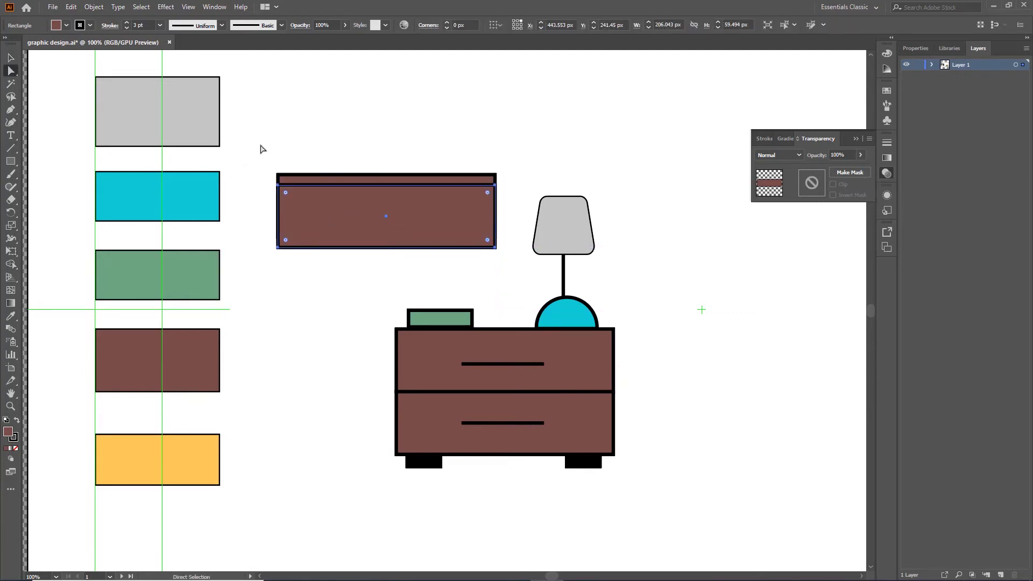
drag(257, 147, 528, 210)
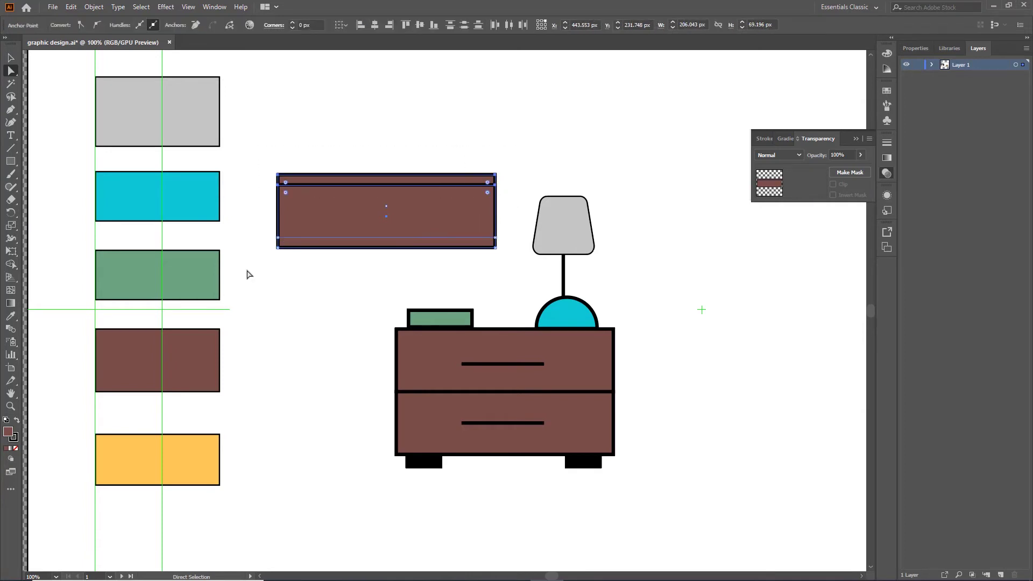
click(11, 264)
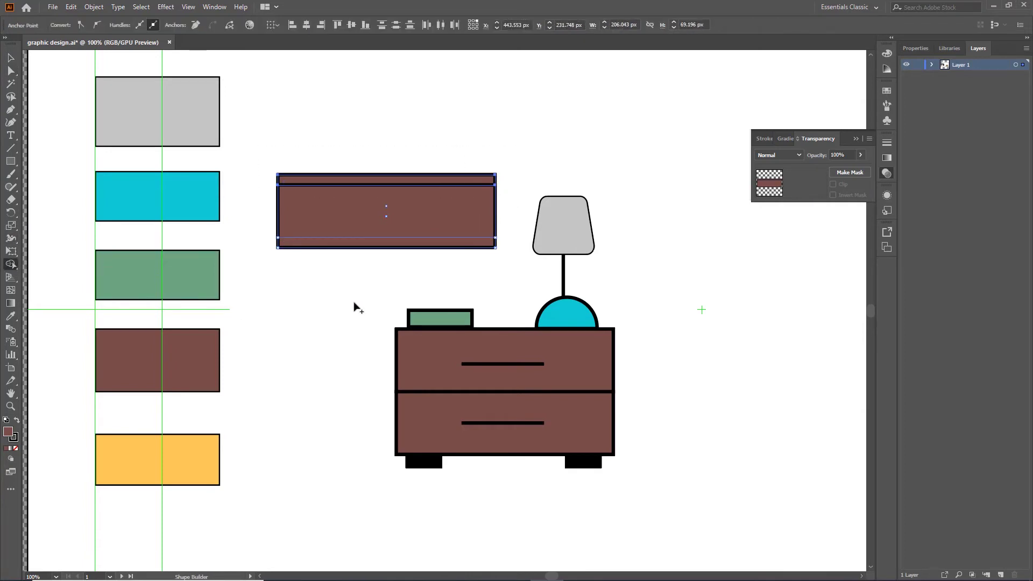
alt+drag(355, 288, 352, 198)
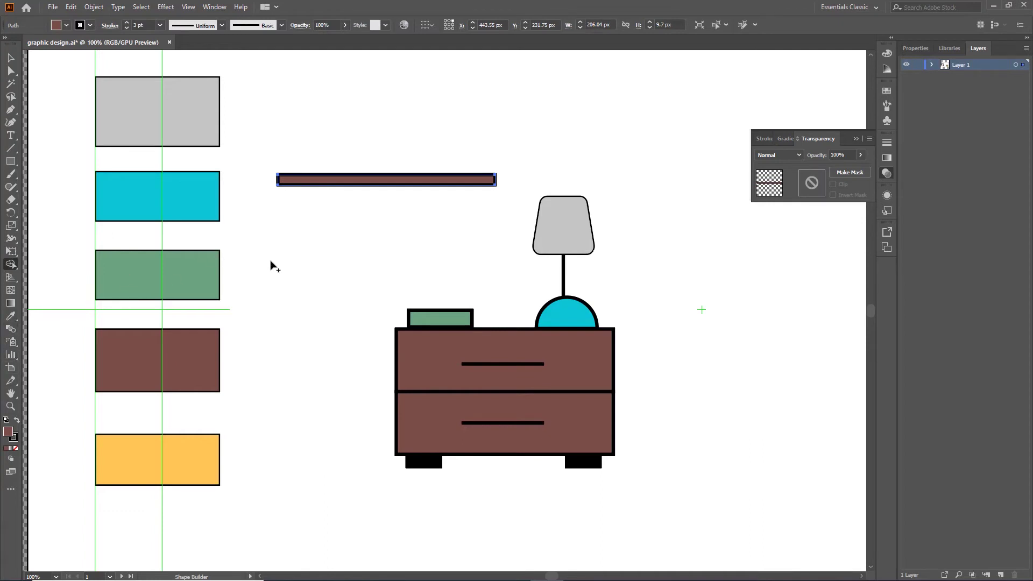
click(11, 57)
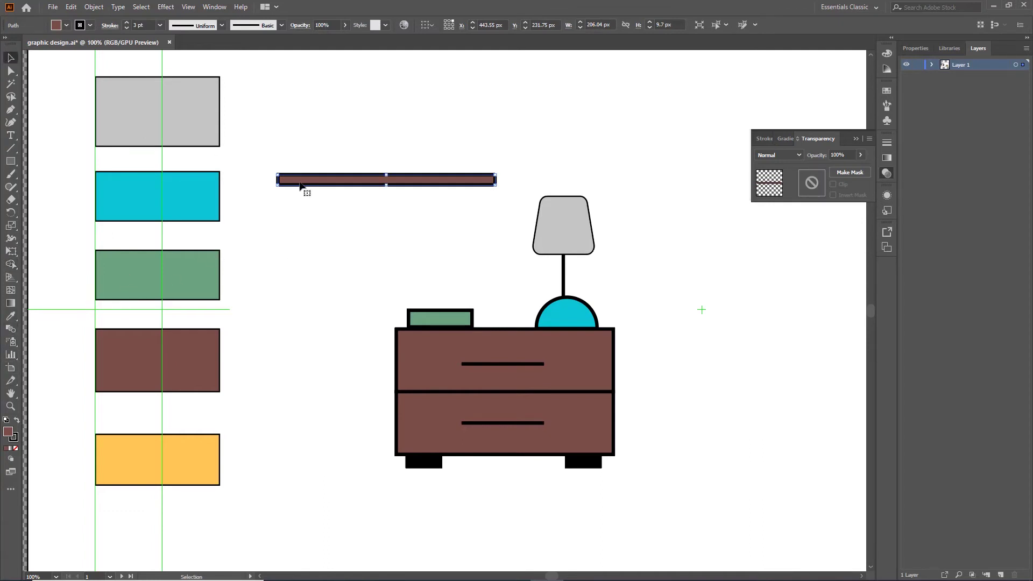
Give the bar a near-white F9F7F7 fill and no stroke.
double_click(5, 435)
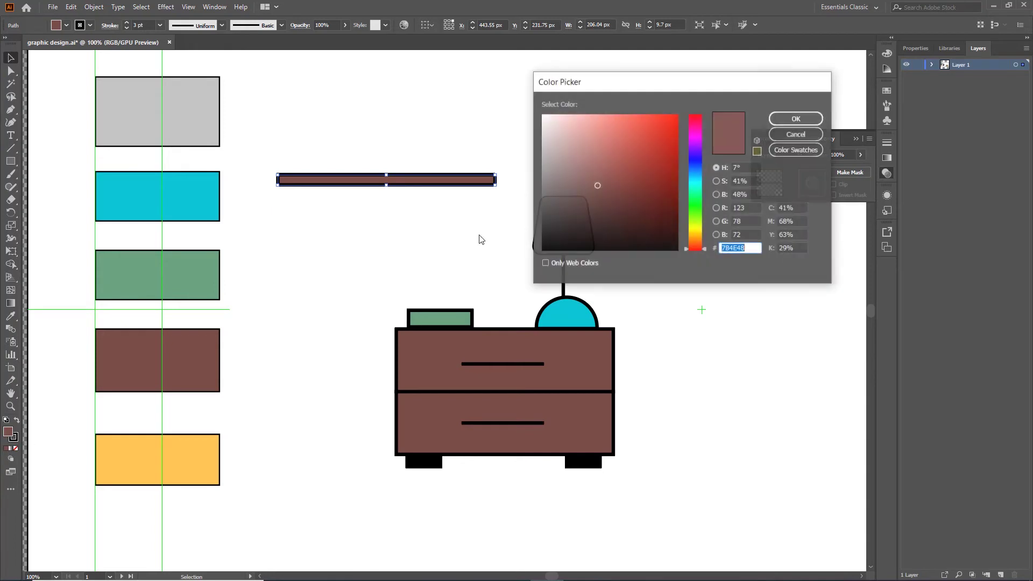
click(543, 117)
click(796, 119)
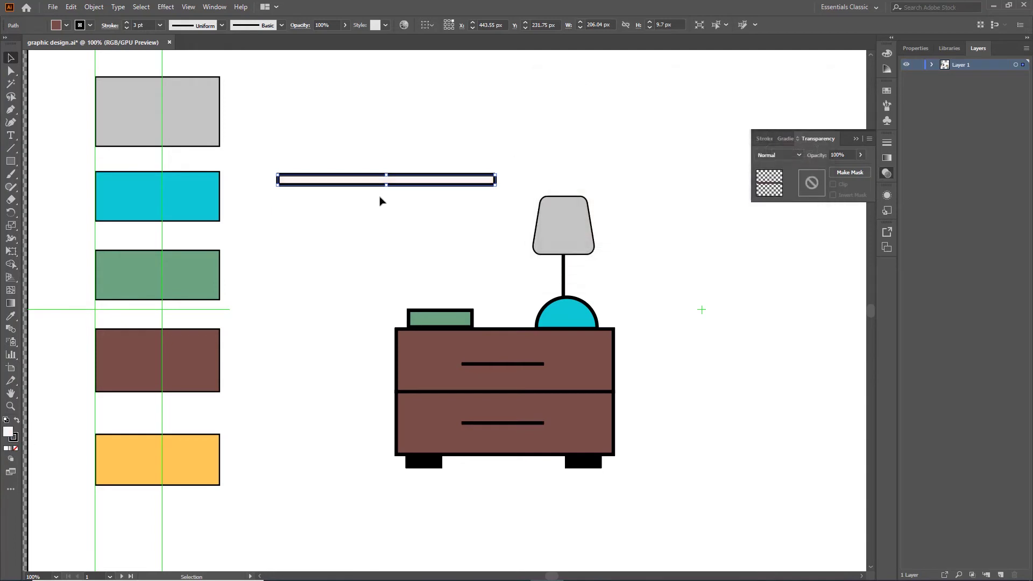
click(89, 25)
click(7, 44)
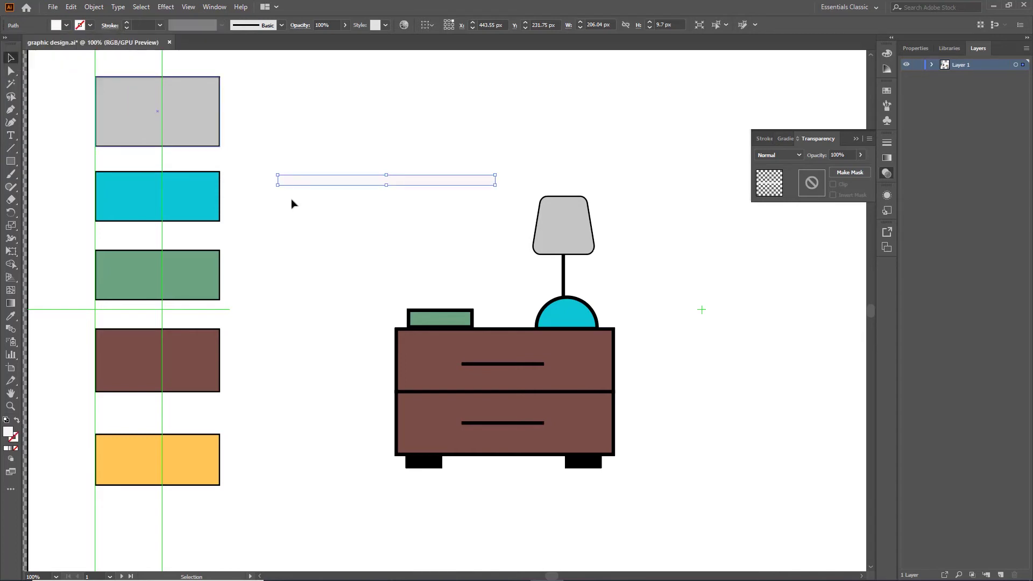
Place the bar along the dresser's top edge and set its opacity to 30%.
drag(314, 182, 435, 340)
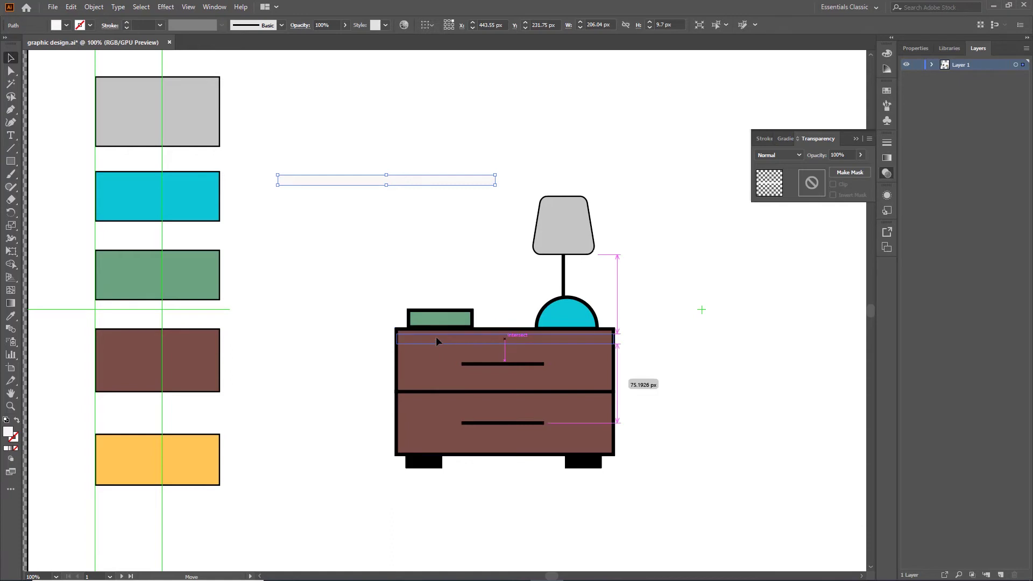
drag(436, 339, 437, 338)
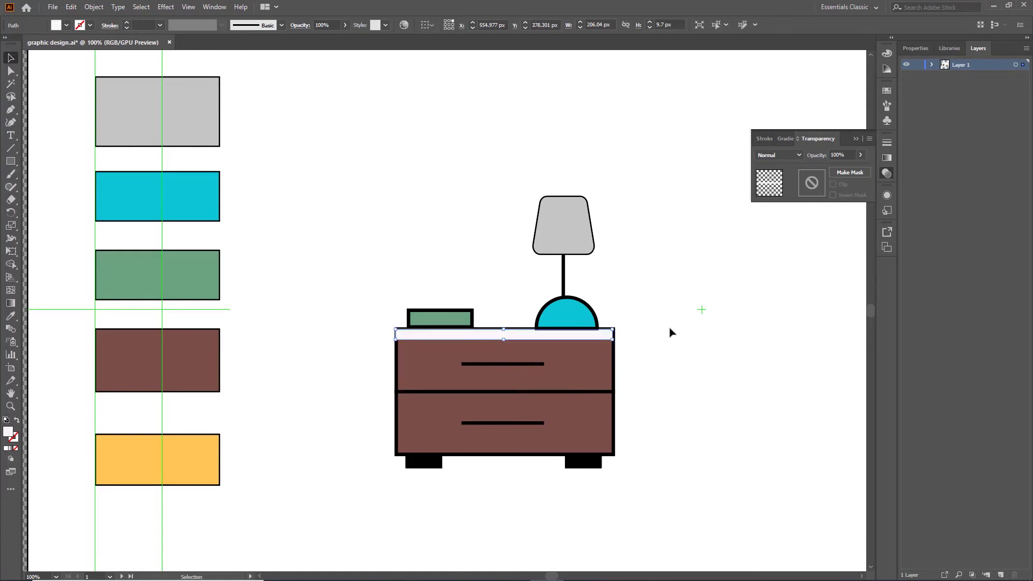
click(618, 406)
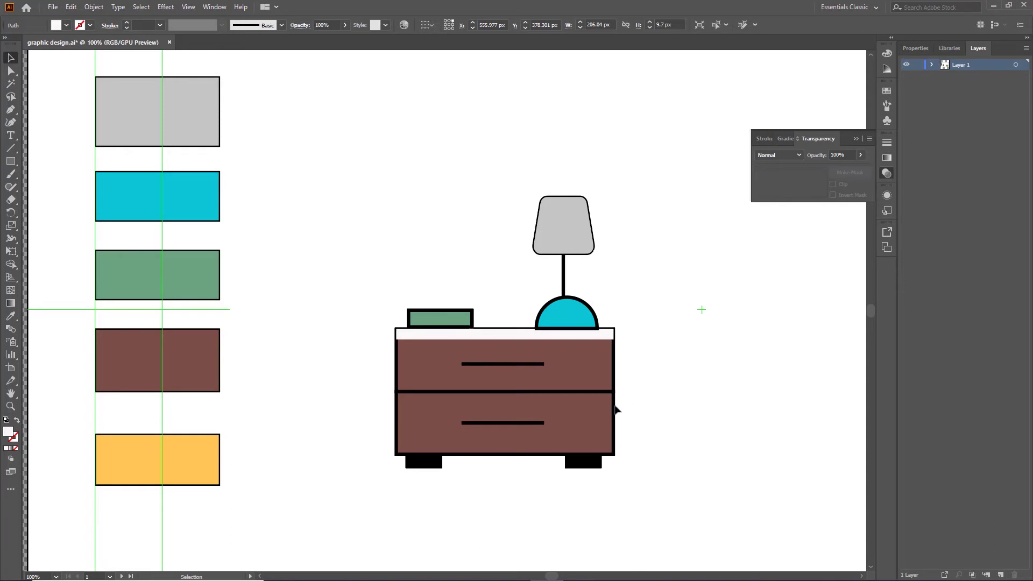
click(572, 337)
key(Down)
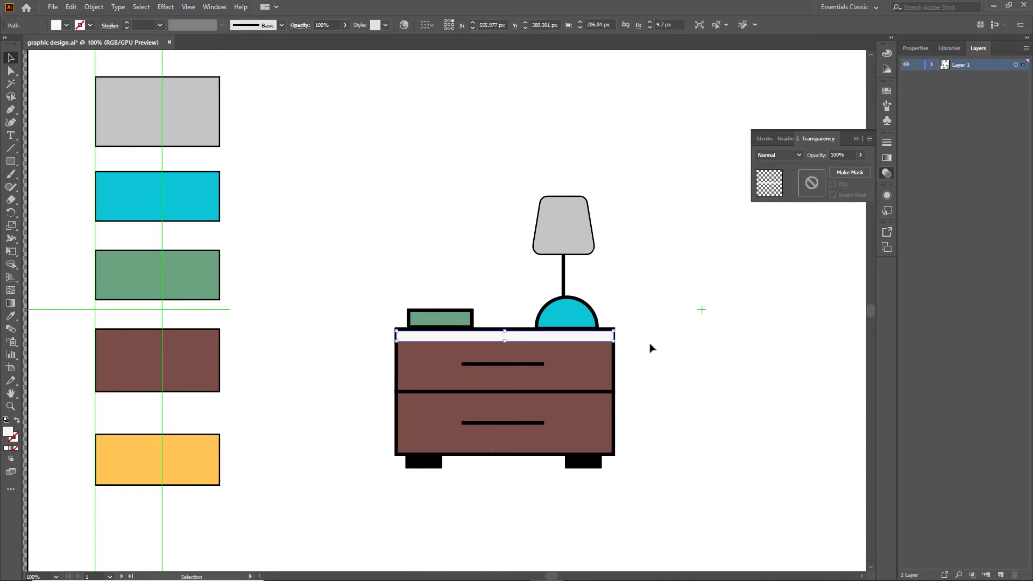
click(860, 156)
click(853, 155)
text(30)
key(Return)
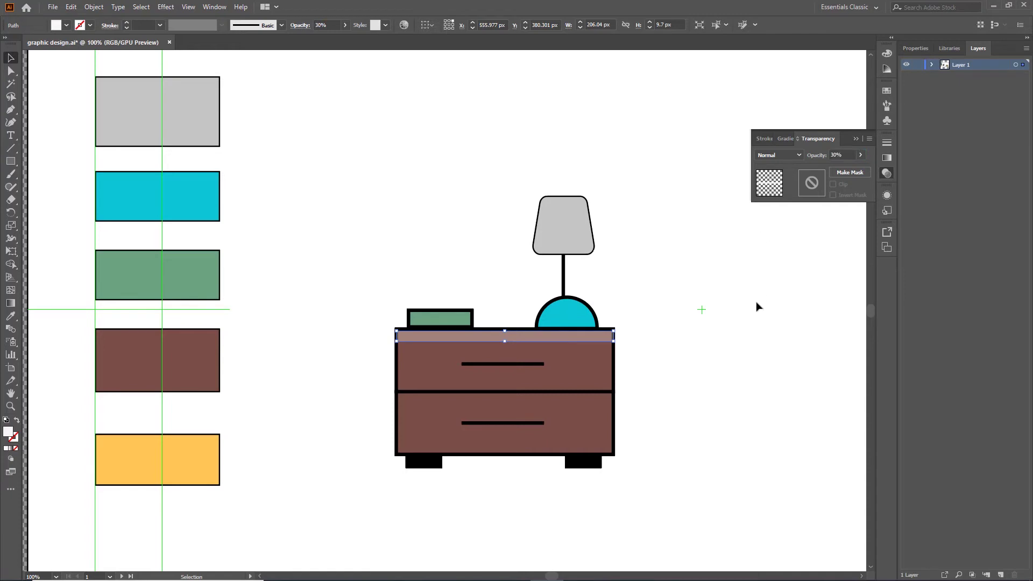
click(755, 304)
Place a copy of the translucent strip atop the lower drawer and bring it to front.
mouse_move(530, 339)
mouse_down()
mouse_move(530, 380)
mouse_move(602, 399)
mouse_move(558, 405)
mouse_up()
key(ctrl+z)
right_click(591, 408)
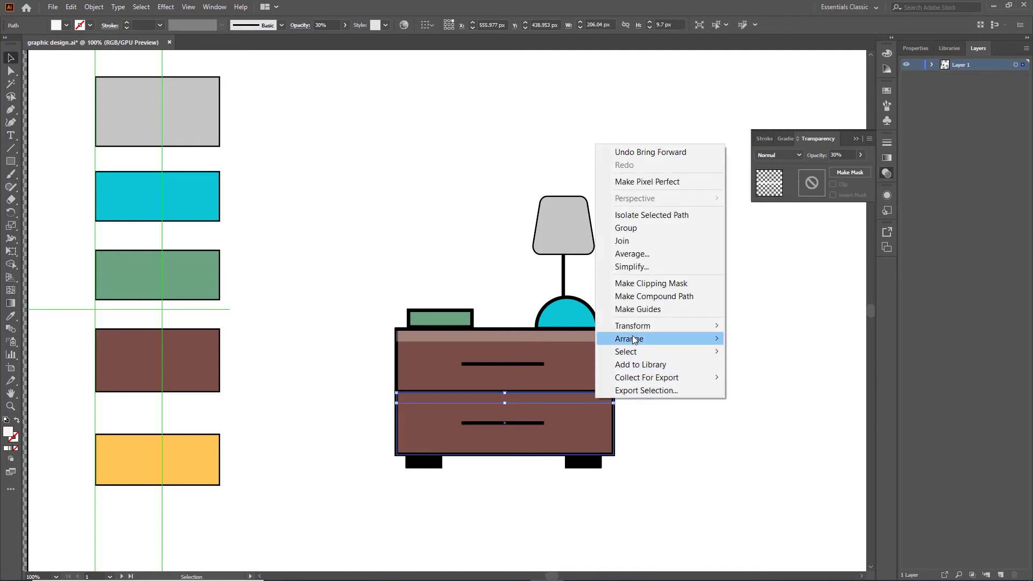
mouse_move(628, 339)
click(740, 335)
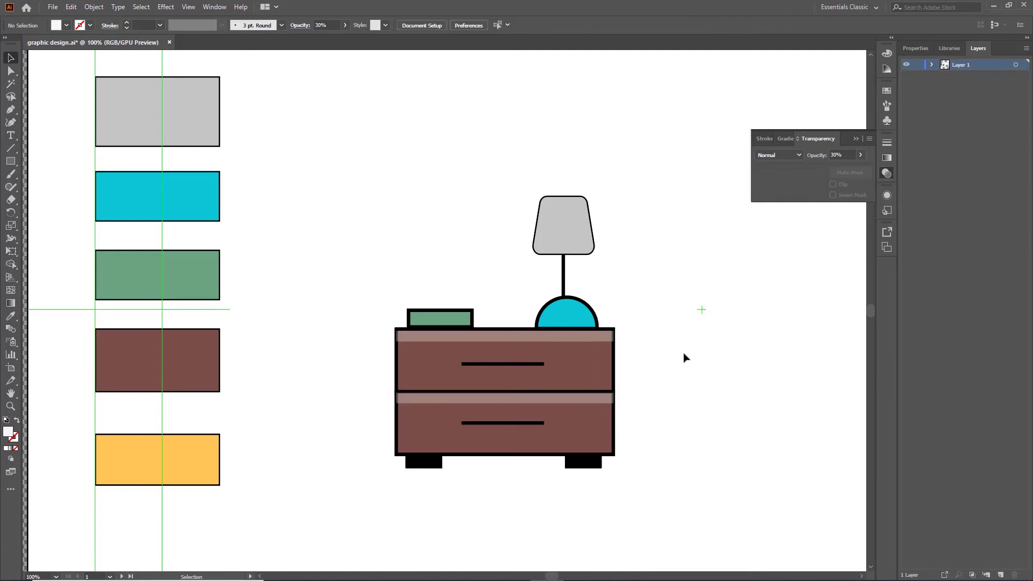
Add a black (000000) copy of the strip between the two drawers as a shadow band.
click(522, 338)
drag(524, 342, 525, 390)
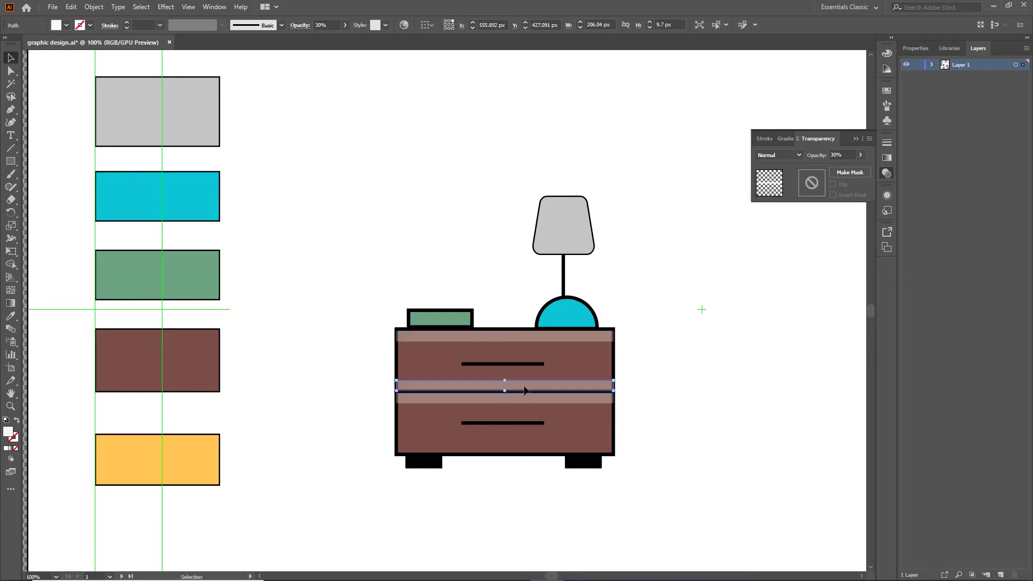
double_click(8, 431)
text(000000)
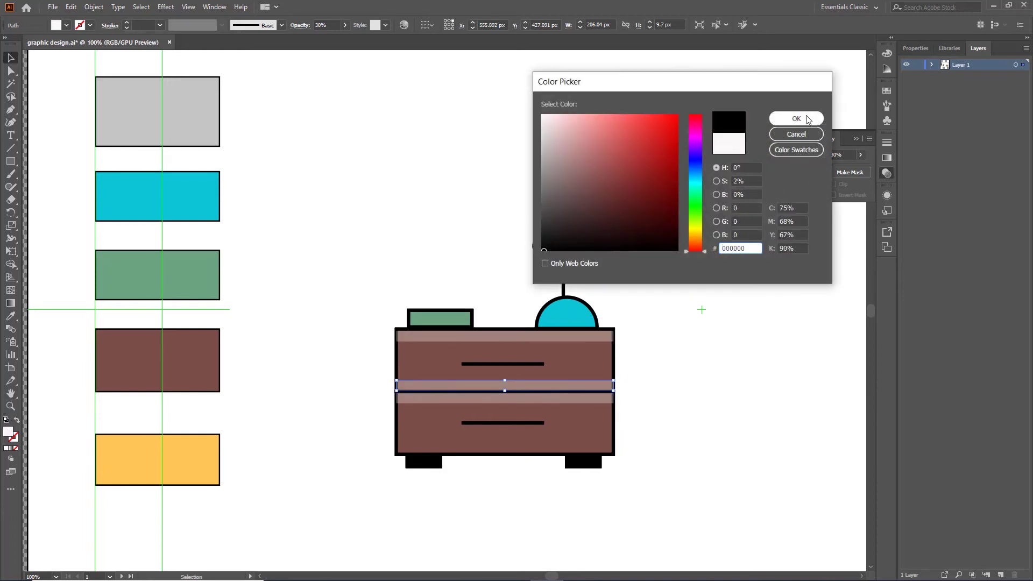
click(796, 118)
click(645, 172)
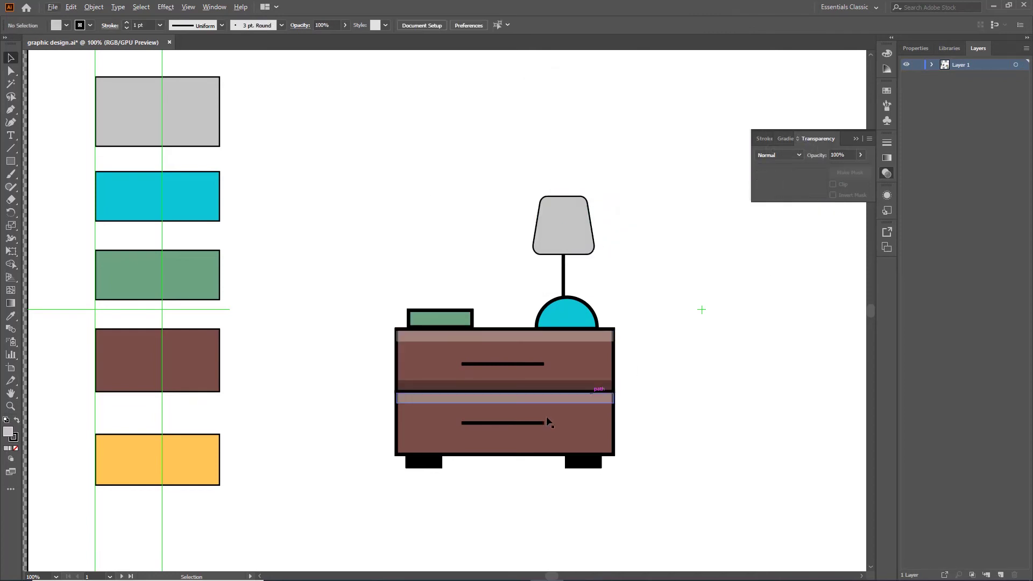
click(549, 392)
click(707, 425)
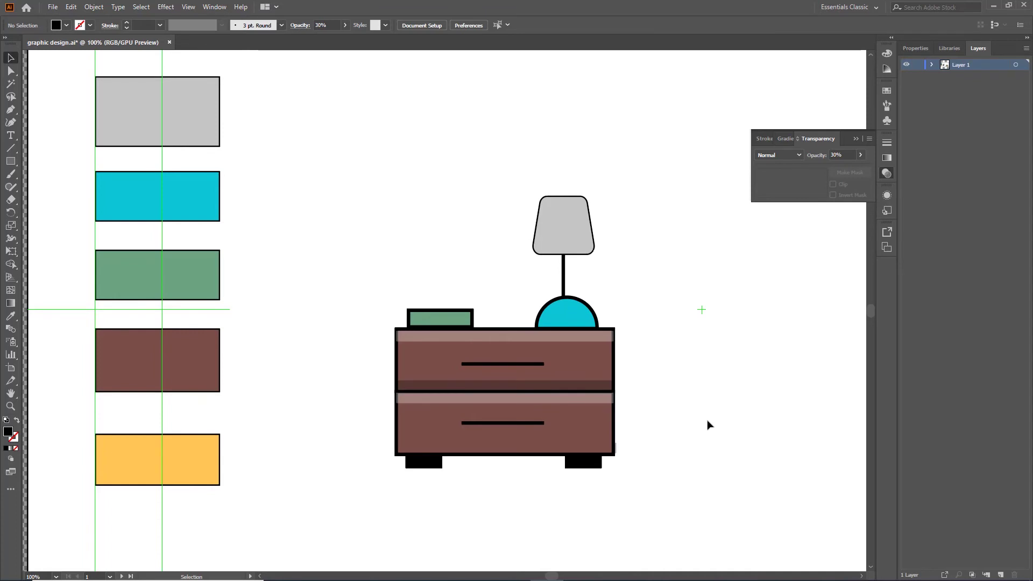
Move the dresser down-right, group the armchair parts, and shift the chair toward the dresser.
key(ctrl+minus)
key(ctrl+minus)
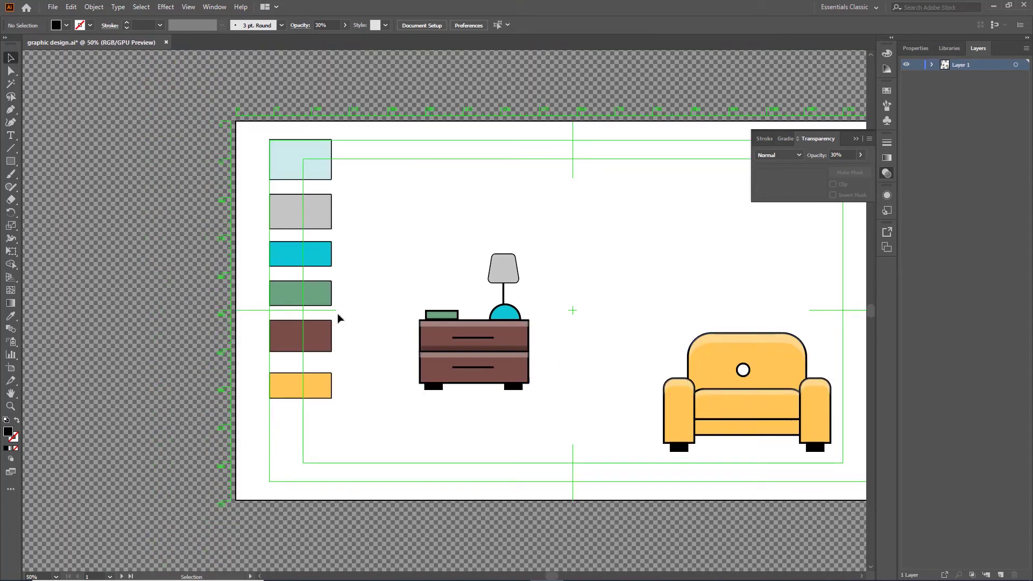
drag(380, 243, 570, 411)
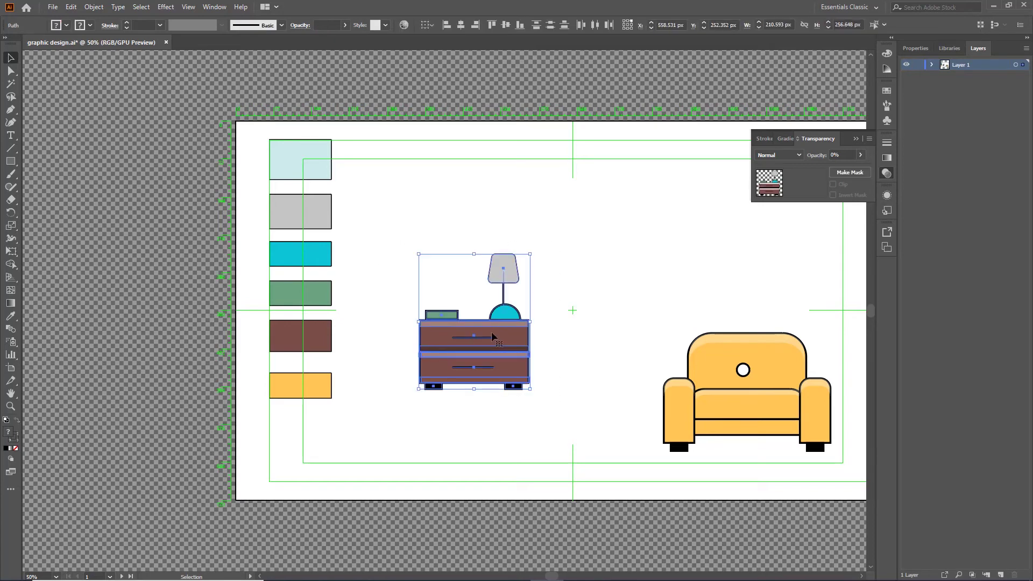
drag(502, 368, 517, 393)
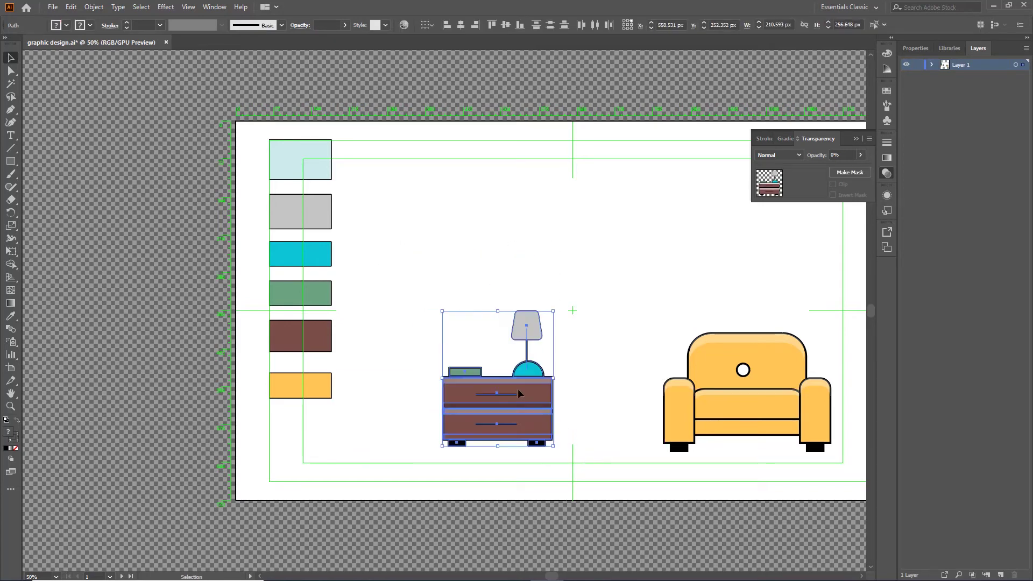
drag(626, 315, 835, 463)
right_click(767, 378)
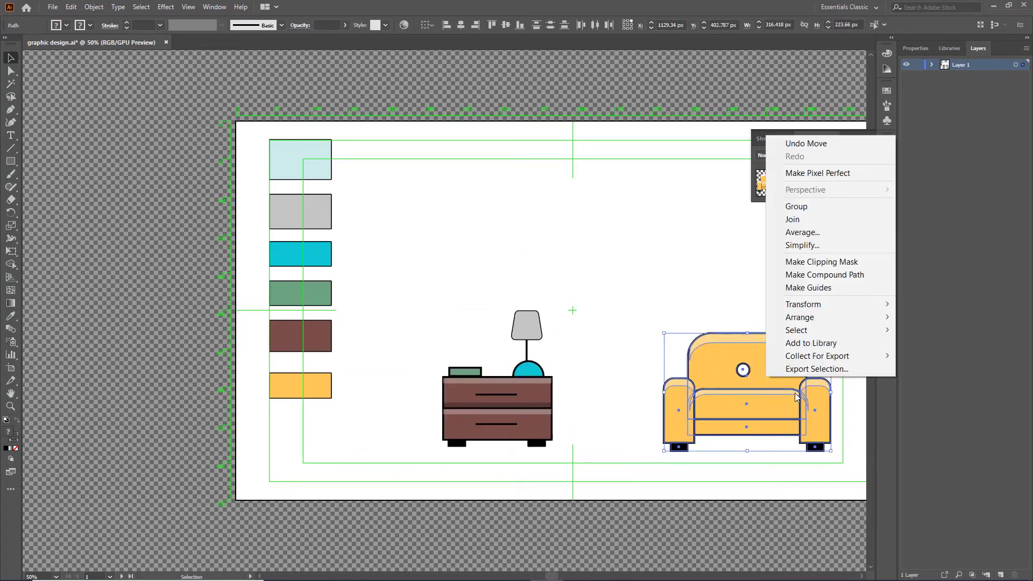
click(795, 206)
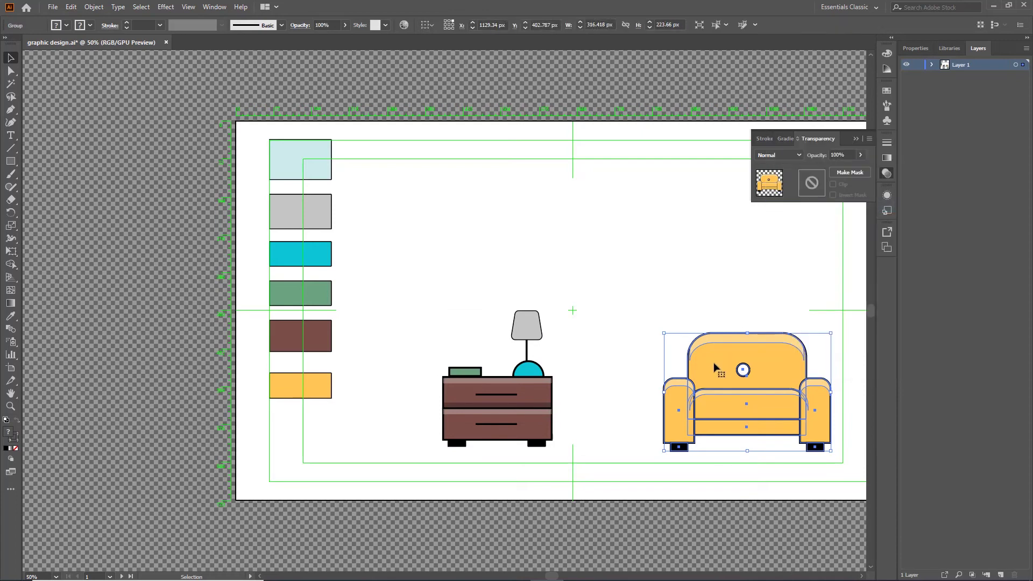
drag(693, 365, 634, 362)
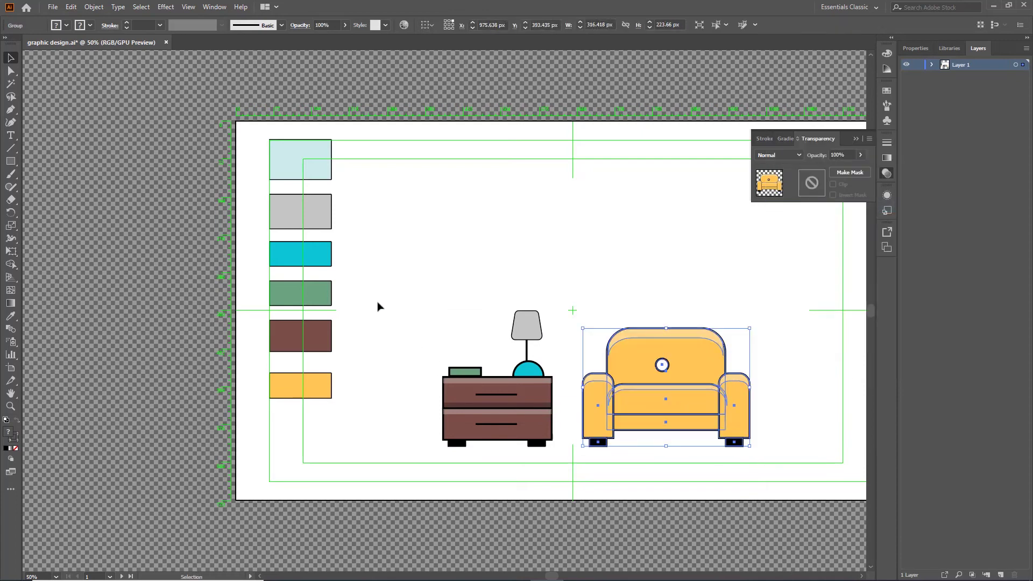
Group the dresser and armchair, move the group up-left, and fit the artboard in the window.
drag(378, 299, 782, 463)
right_click(634, 356)
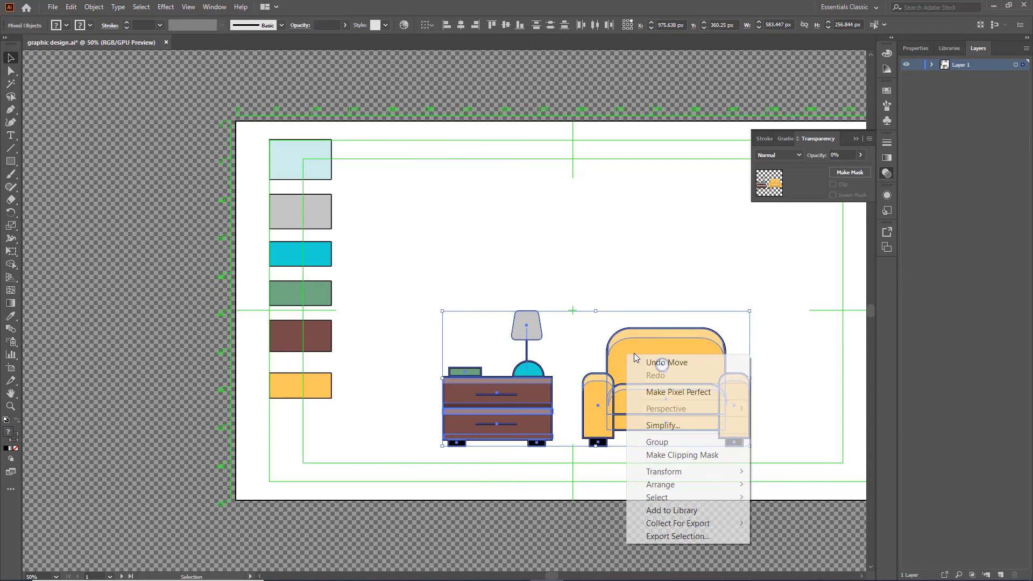
click(663, 442)
drag(600, 398, 580, 368)
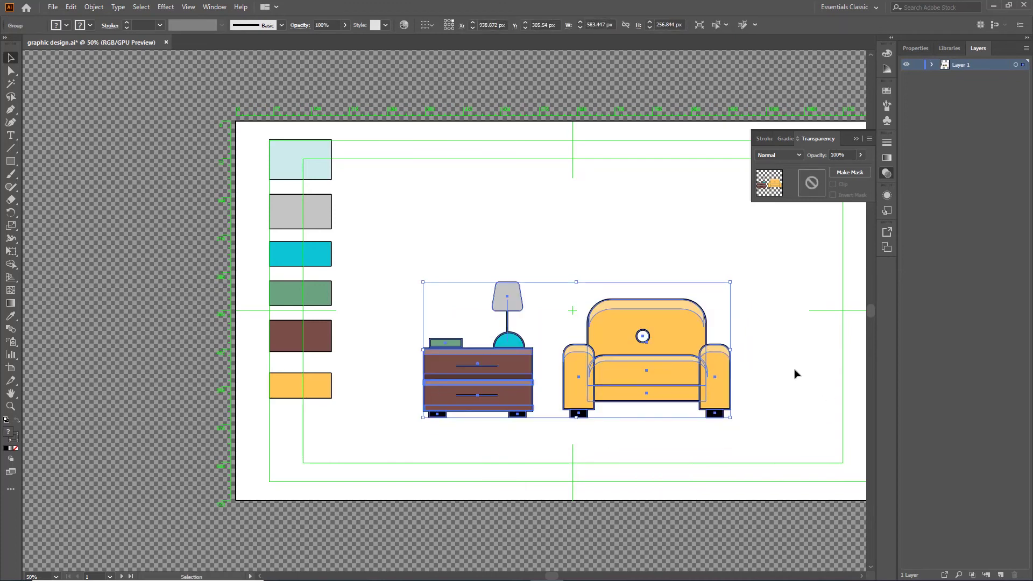
click(794, 371)
key(ctrl+0)
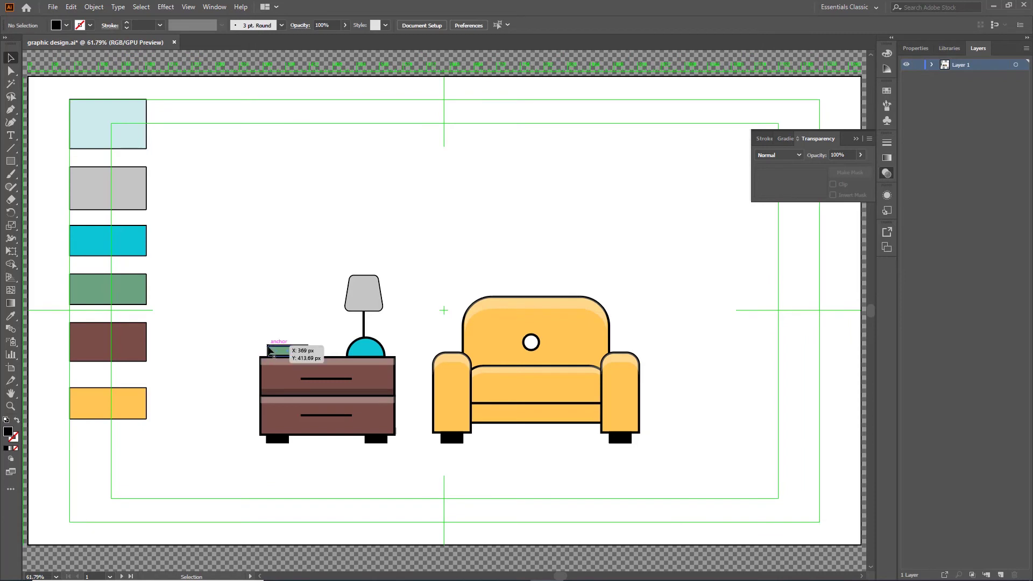
Draw the outer frame rectangle on the upper-right wall, filled white (FFFFFF) with a 4 pt black outline.
click(10, 161)
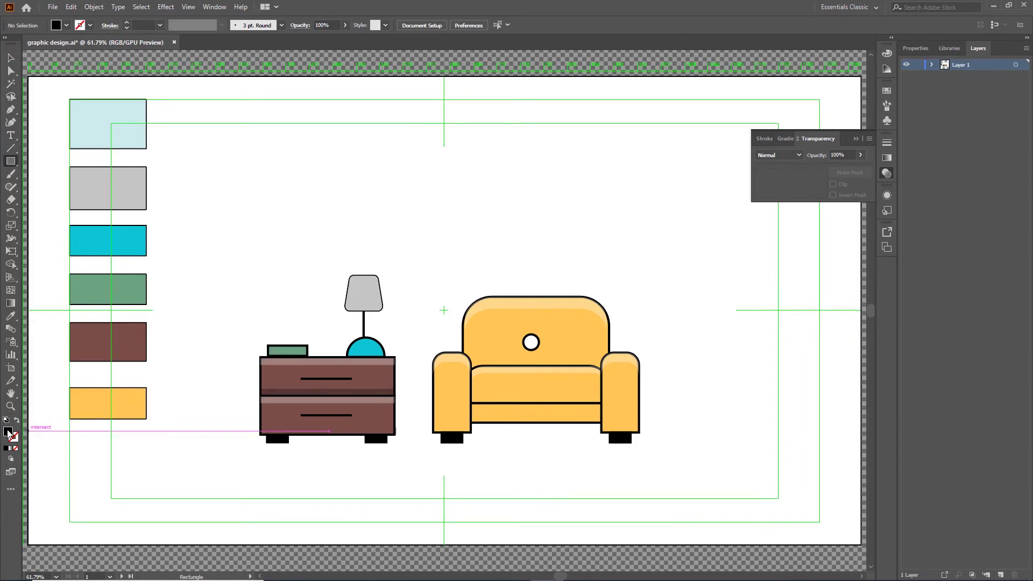
double_click(8, 432)
text(FFFFFF)
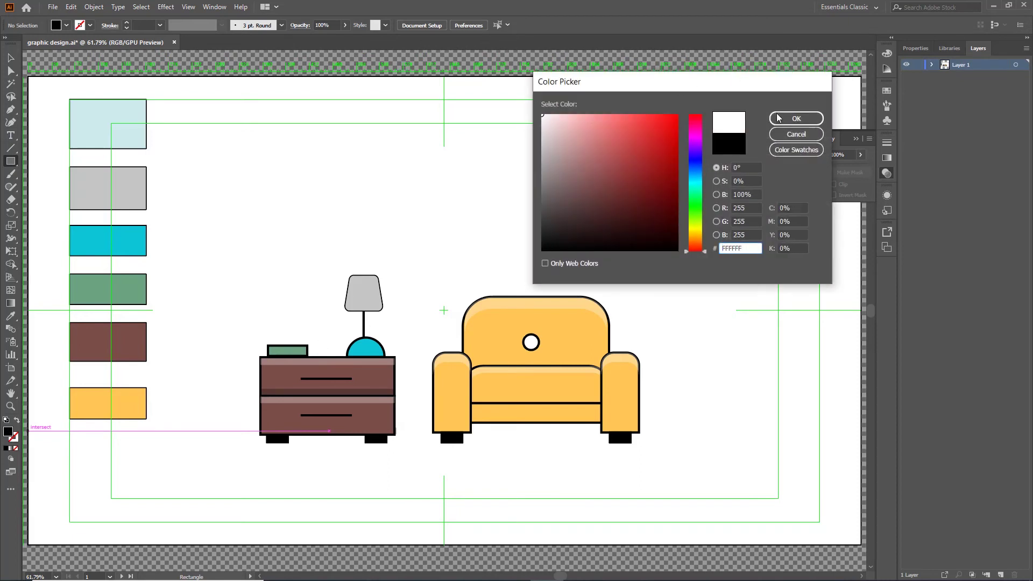
click(778, 118)
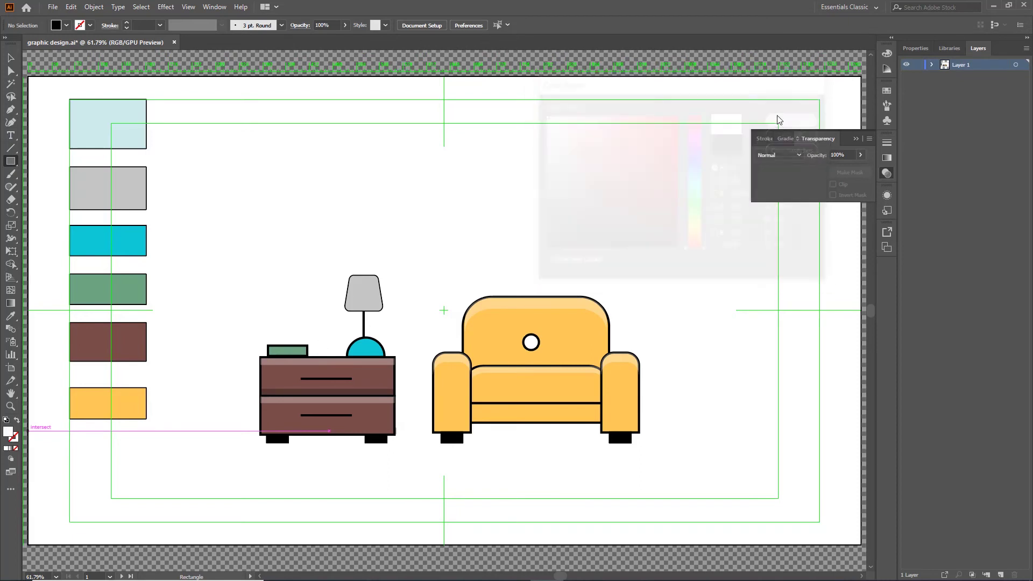
click(90, 26)
click(30, 44)
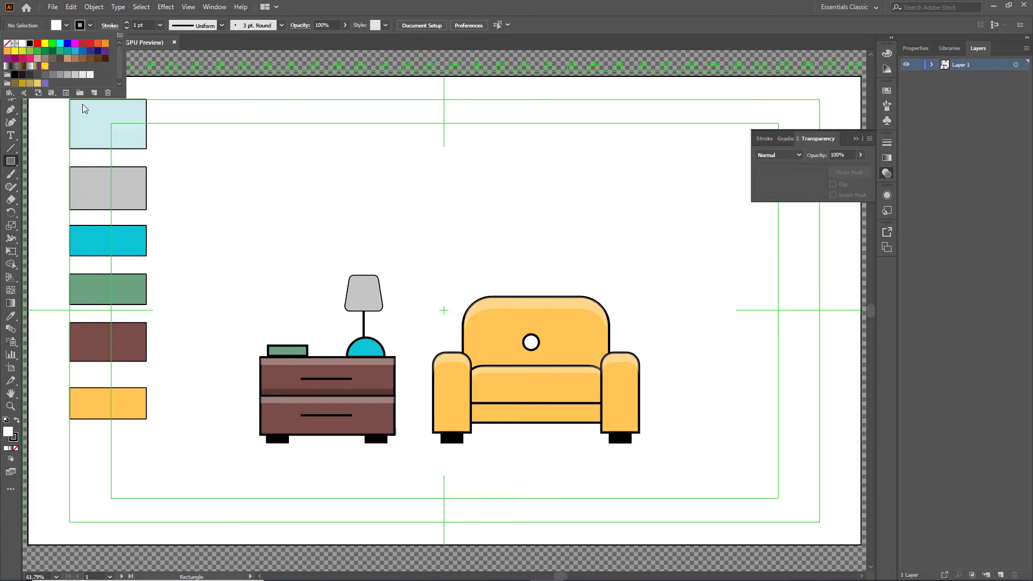
click(89, 26)
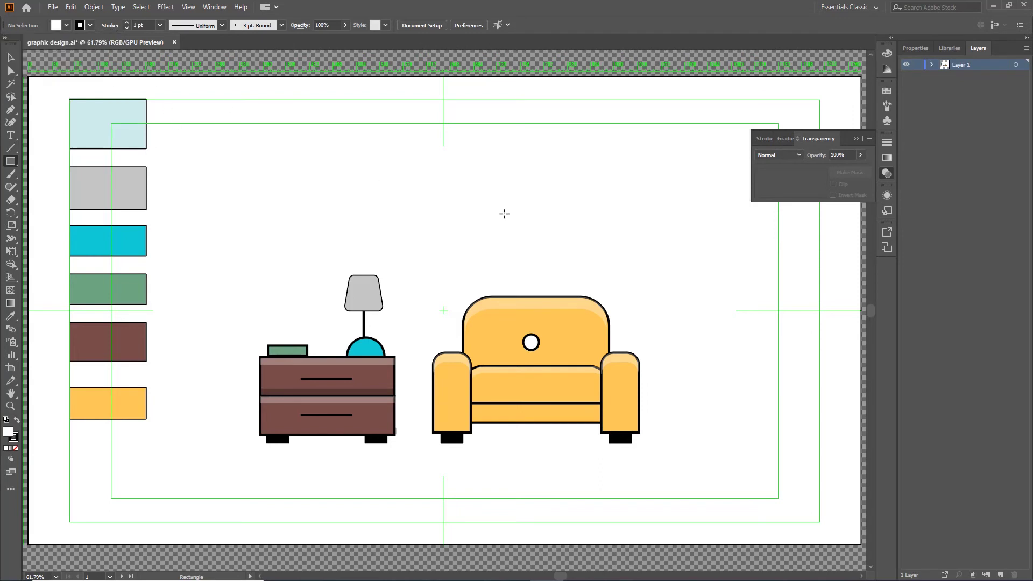
click(159, 25)
click(177, 102)
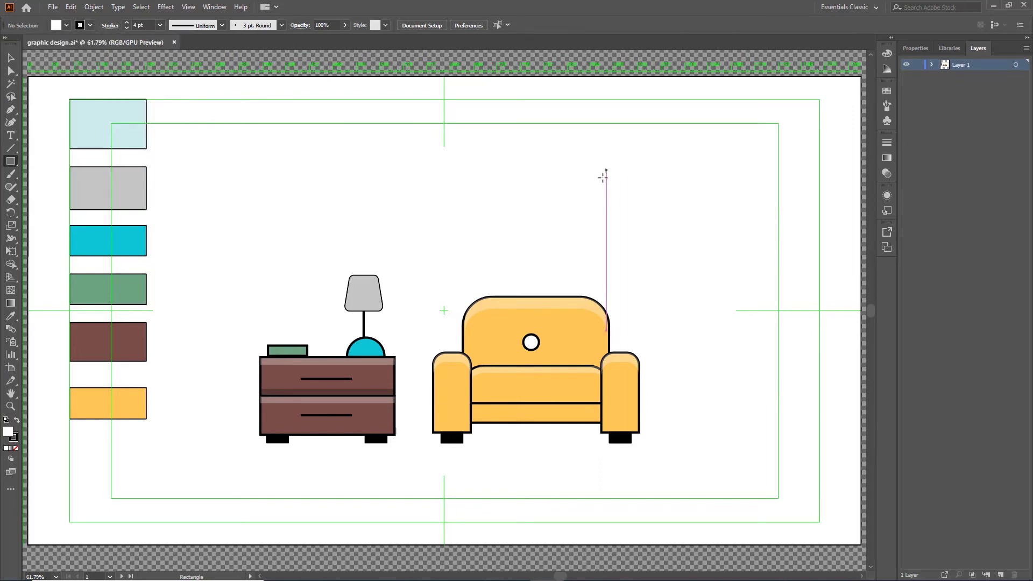
drag(601, 173, 729, 248)
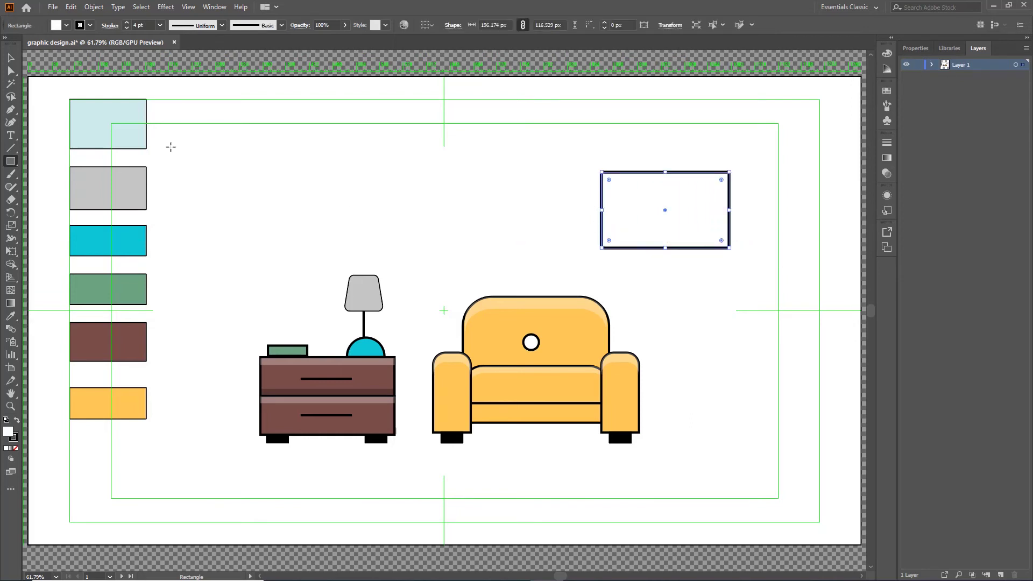
Draw a second rectangle and resize it to sit inset within the frame as the inner border.
click(10, 58)
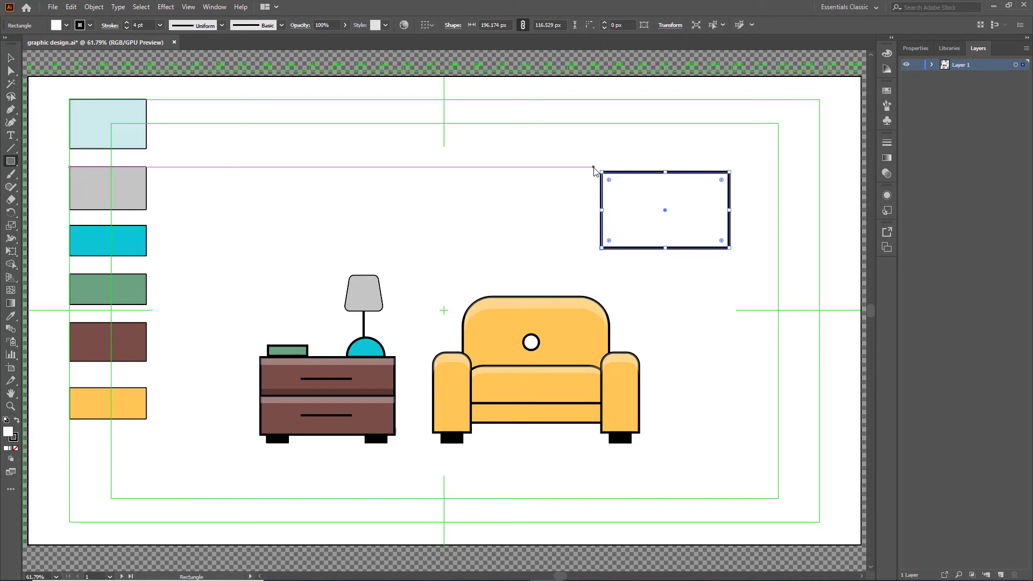
drag(594, 168, 736, 257)
key(v)
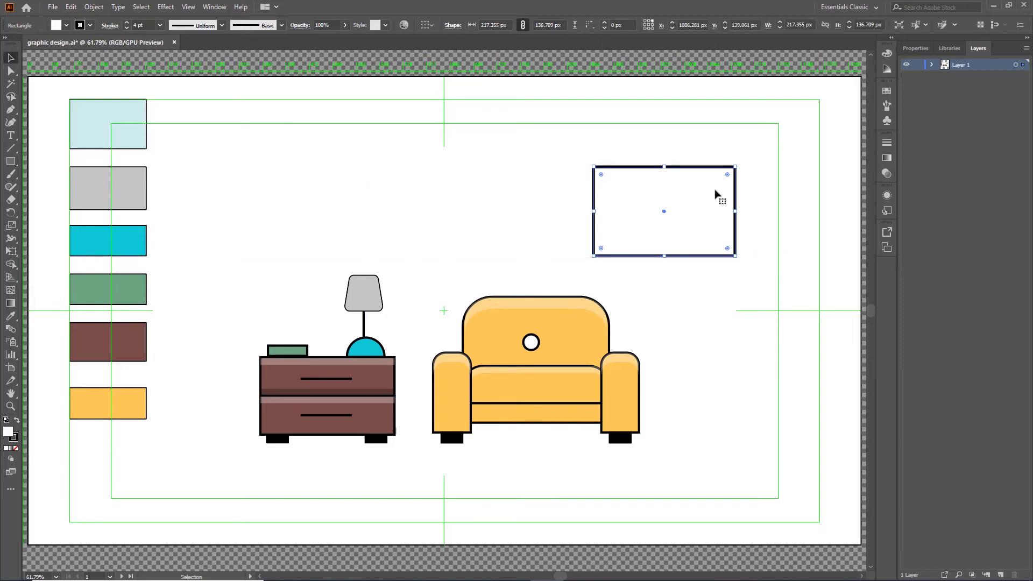
mouse_move(735, 167)
mouse_down()
mouse_move(700, 188)
mouse_move(686, 214)
mouse_up()
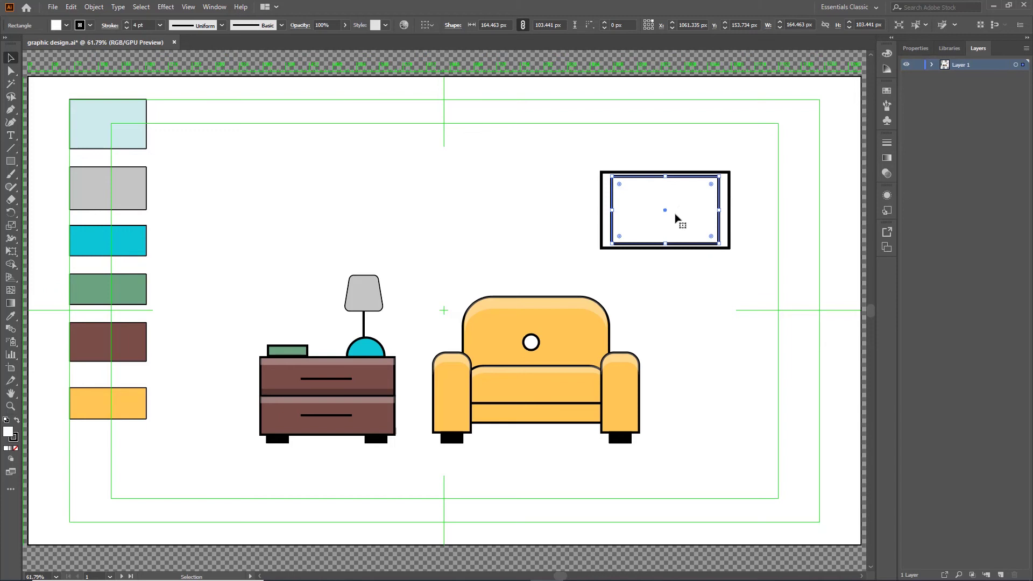
drag(666, 242, 666, 241)
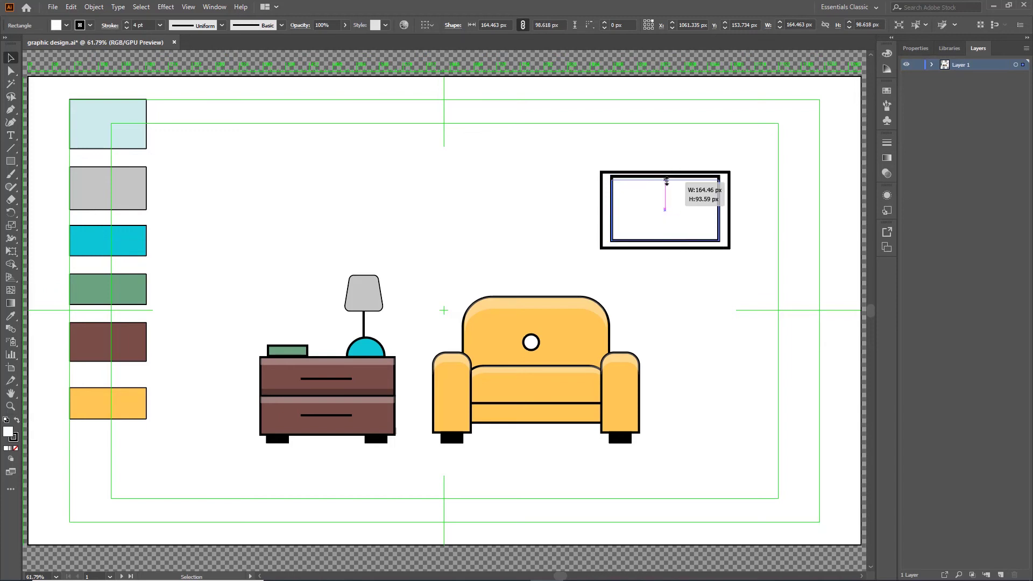
drag(666, 180, 666, 183)
click(692, 276)
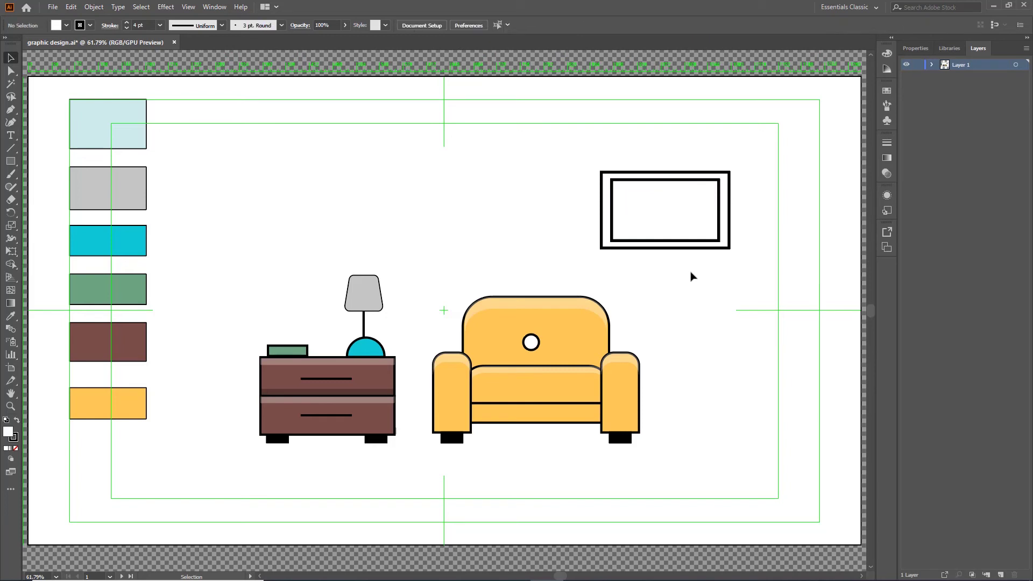
Draw a closed triangle with the Pen tool on the wall left of the picture frame.
click(10, 109)
click(462, 210)
click(494, 178)
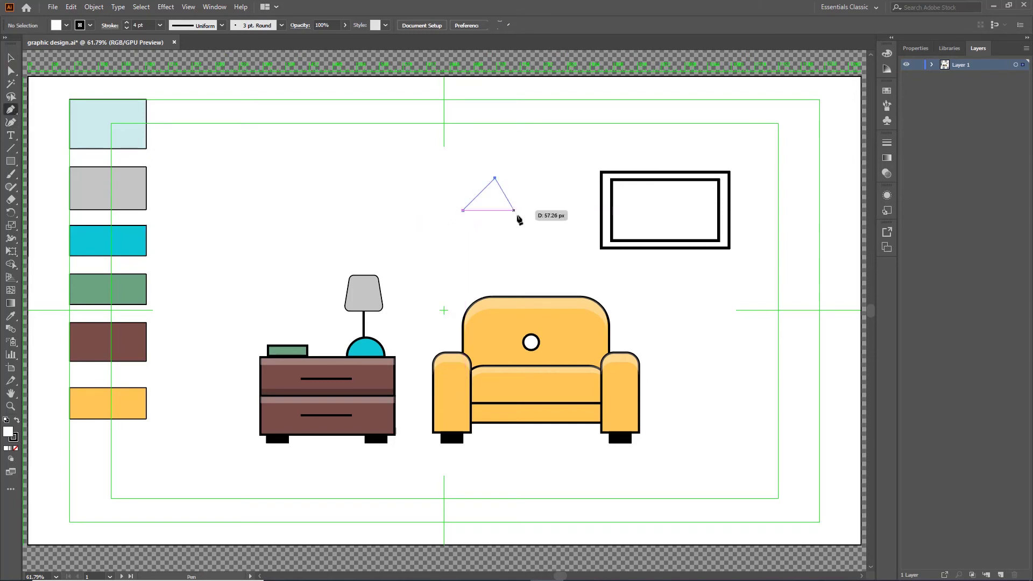
key(Escape)
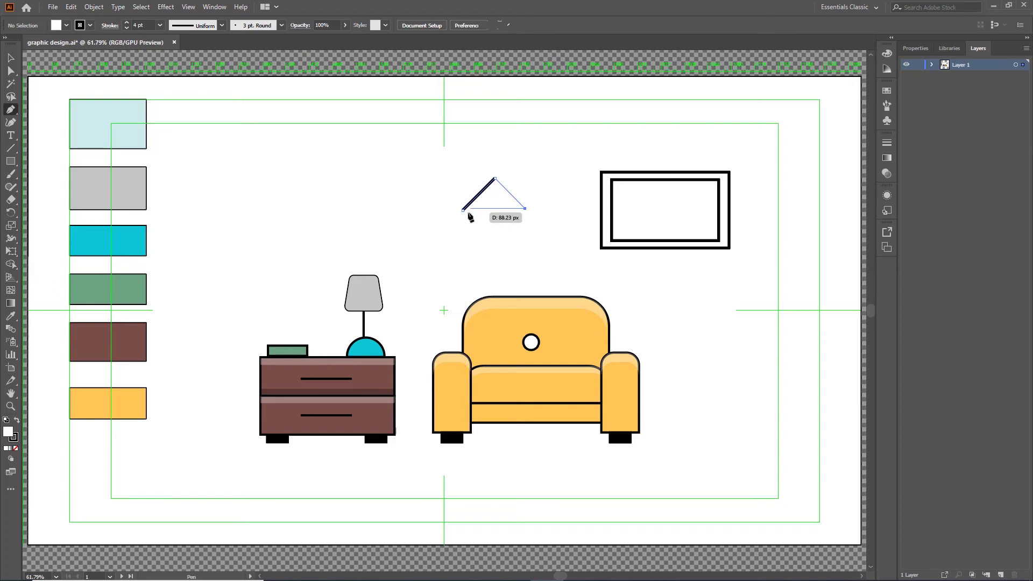
click(463, 210)
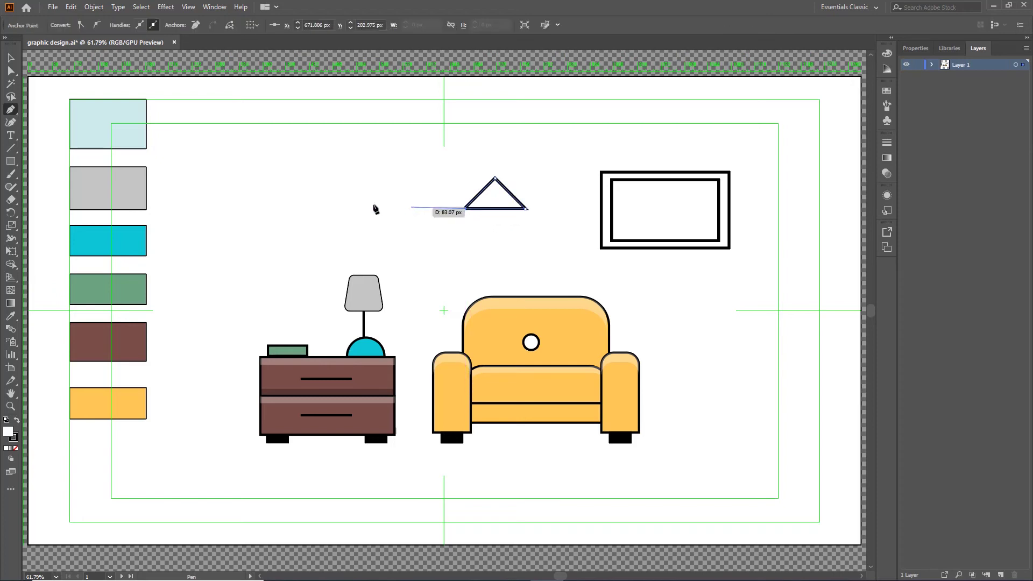
click(9, 59)
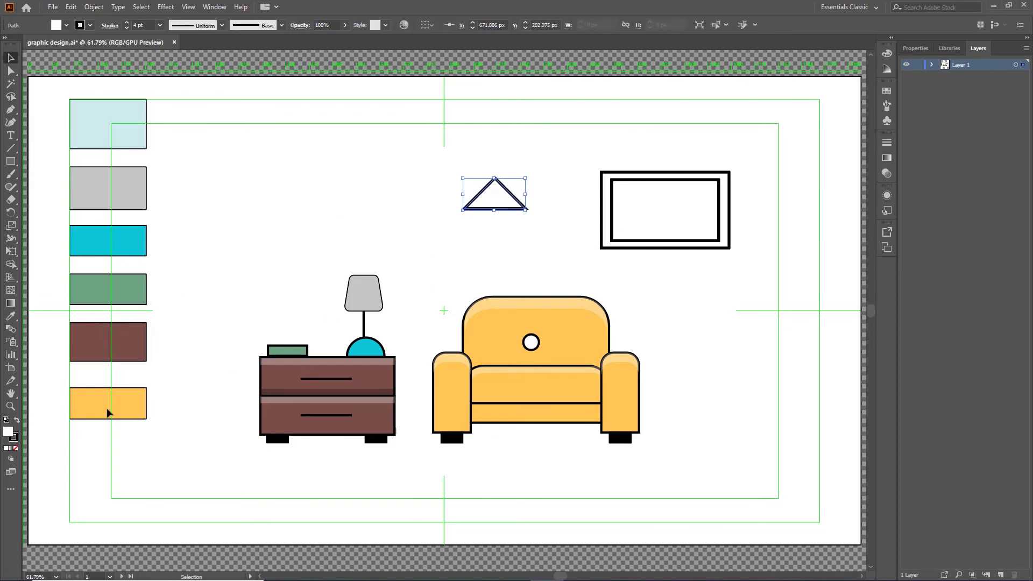
Fill the triangle black (000000) and drag a copy slightly to the right.
double_click(8, 431)
text(000000)
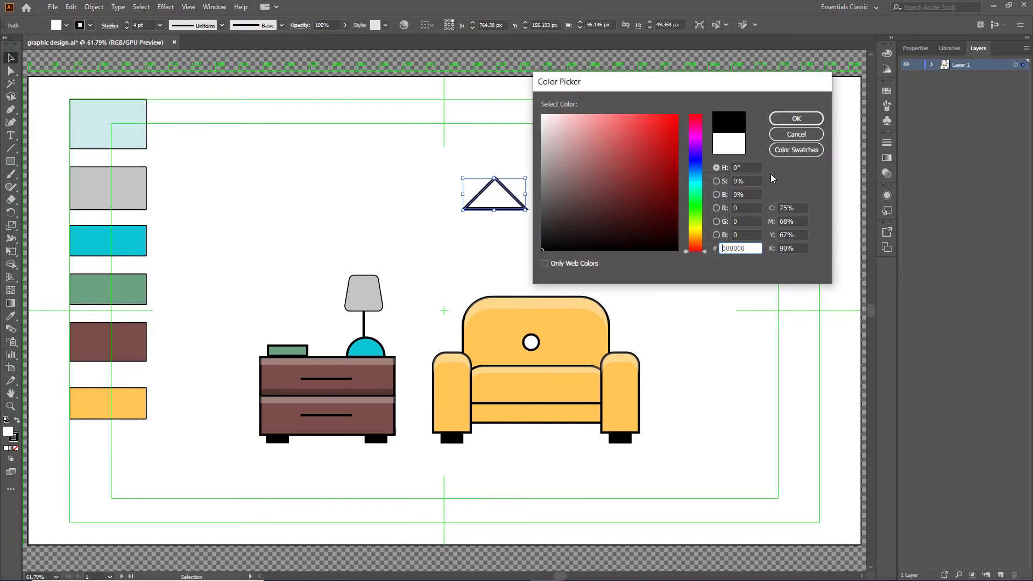
click(796, 119)
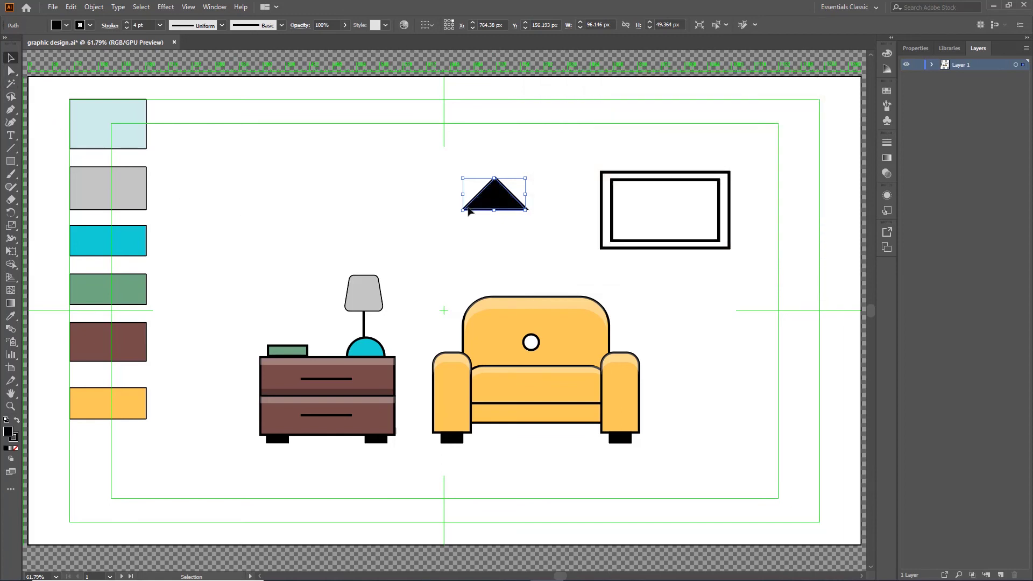
click(472, 238)
click(491, 202)
drag(490, 203, 518, 201)
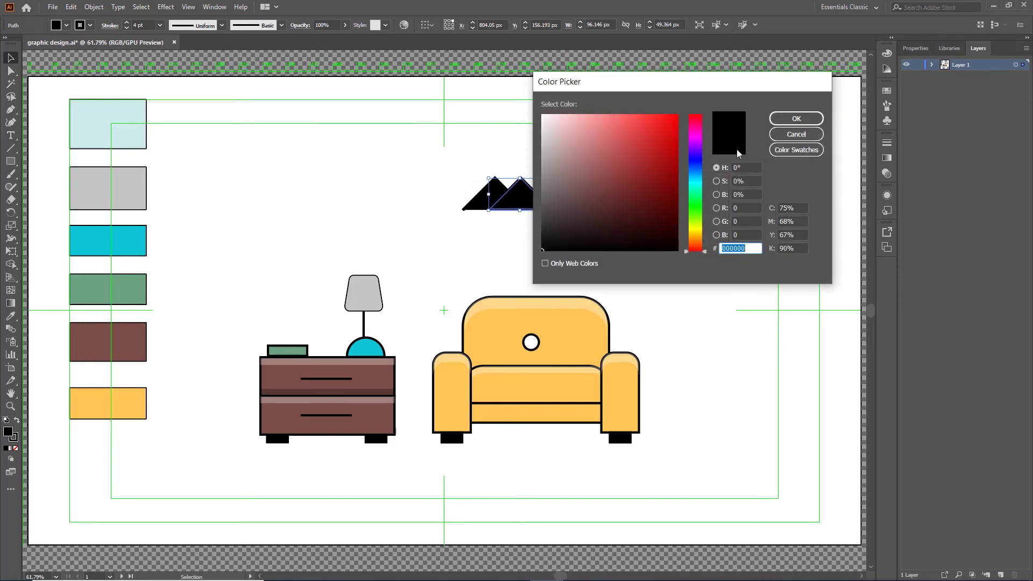
Fill the copied triangle with the cyan swatch using the Eyedropper.
click(796, 134)
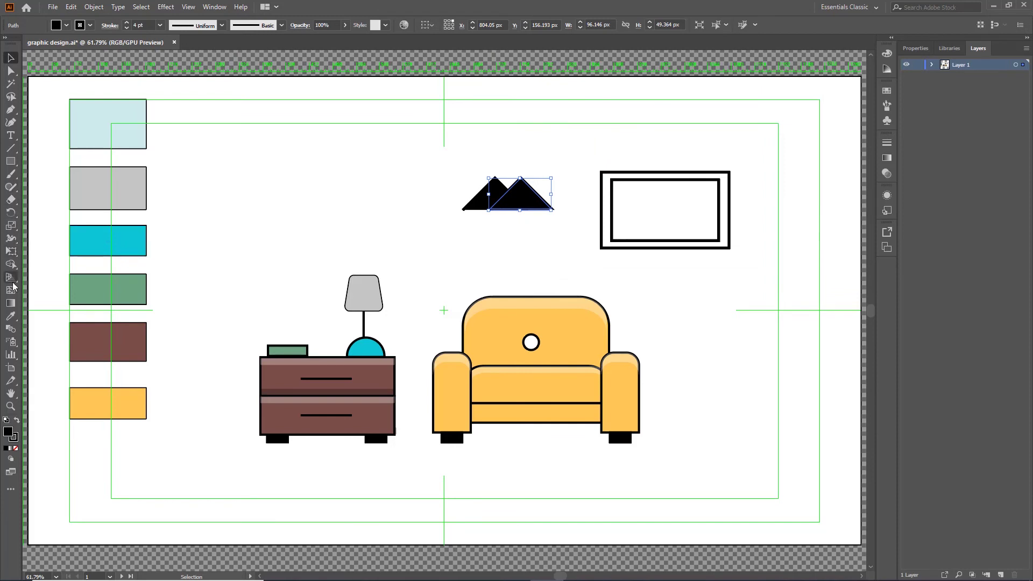
click(11, 316)
click(135, 235)
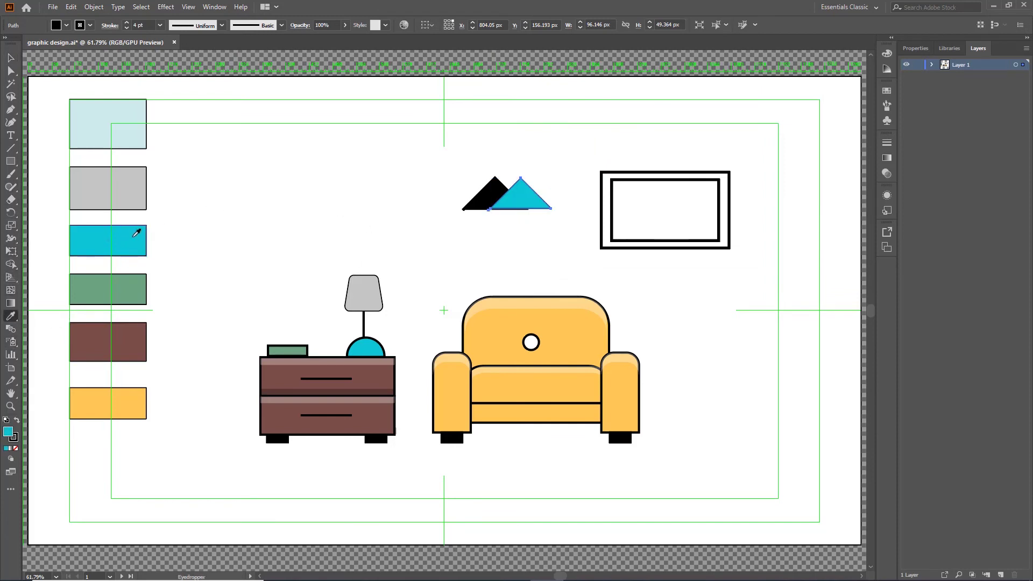
click(9, 58)
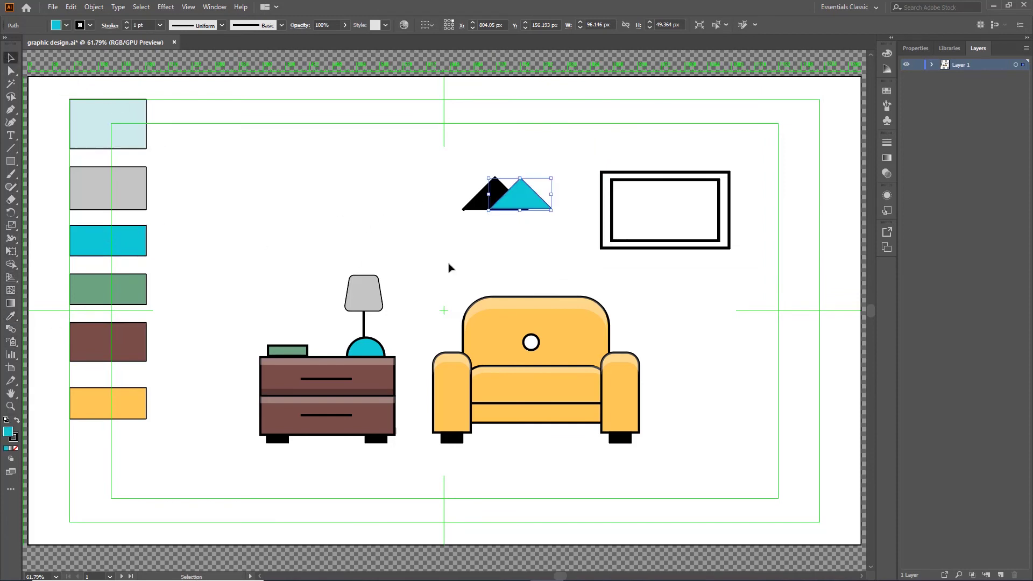
click(480, 243)
Send the cyan triangle backward so it sits behind the black one.
click(528, 216)
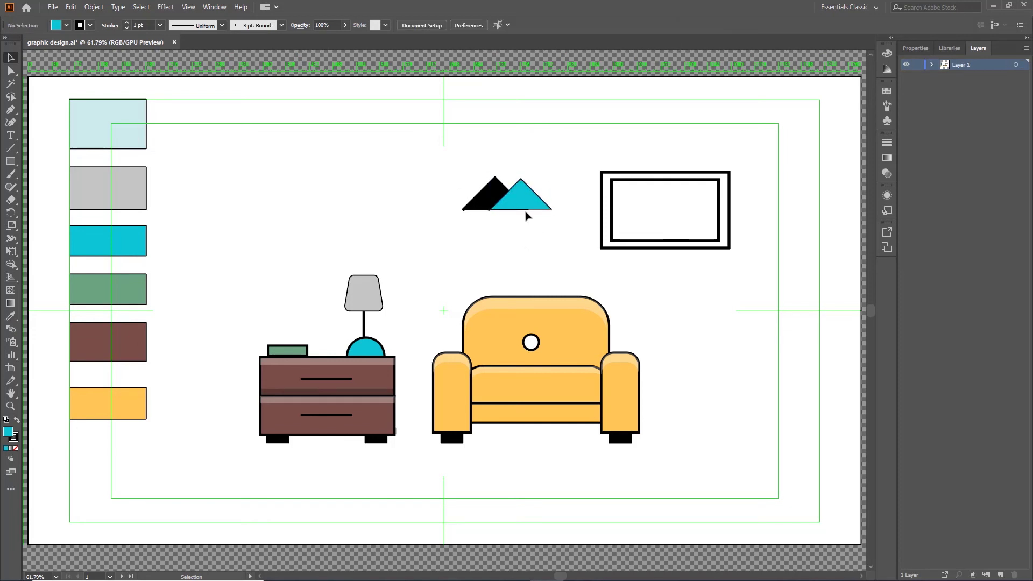
right_click(524, 199)
click(511, 205)
right_click(509, 203)
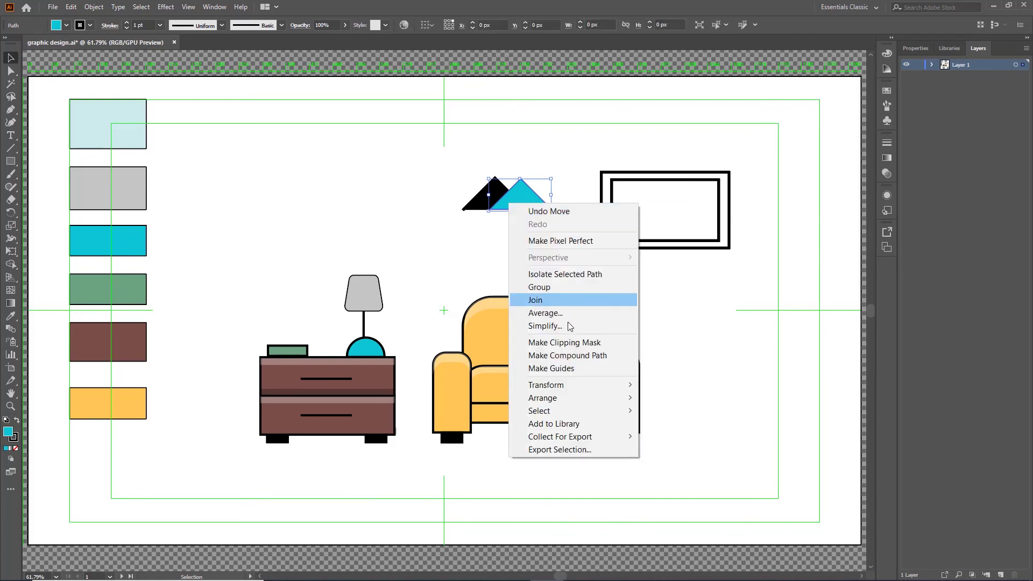
mouse_move(542, 398)
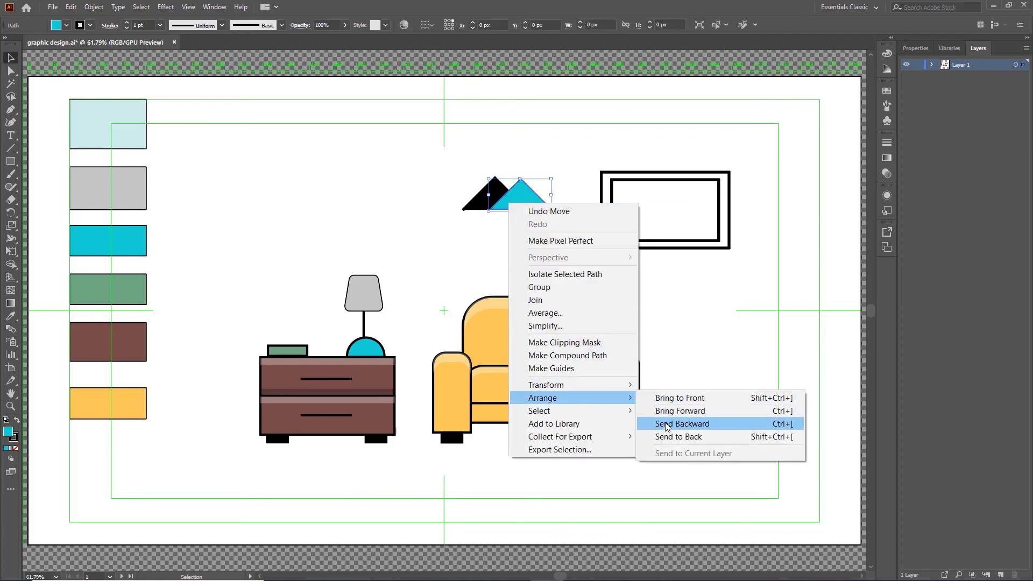
click(667, 424)
Scale down both mountain triangles and move them inside the picture frame, undoing an accidental inner-frame move.
click(486, 254)
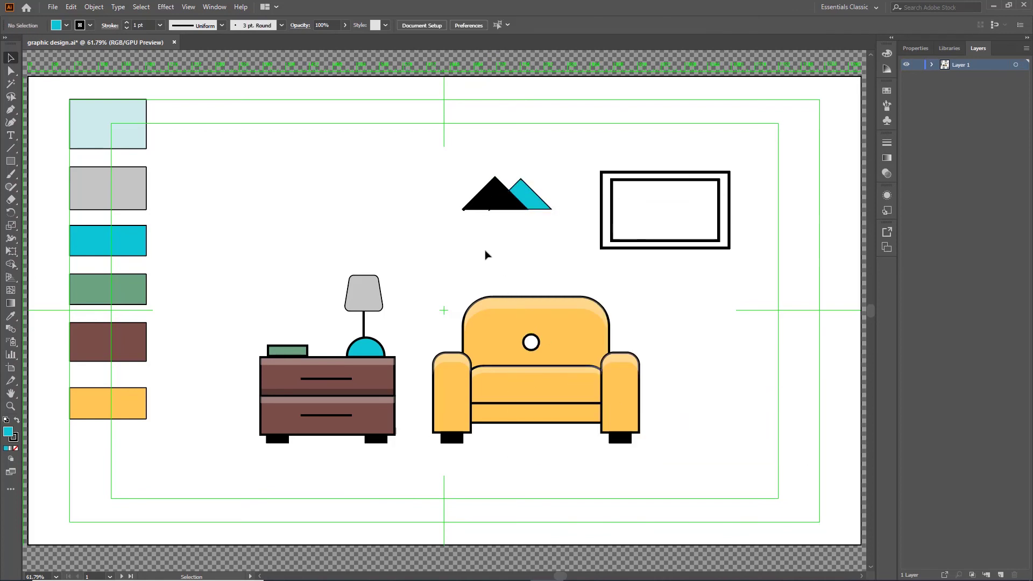
drag(445, 179, 554, 224)
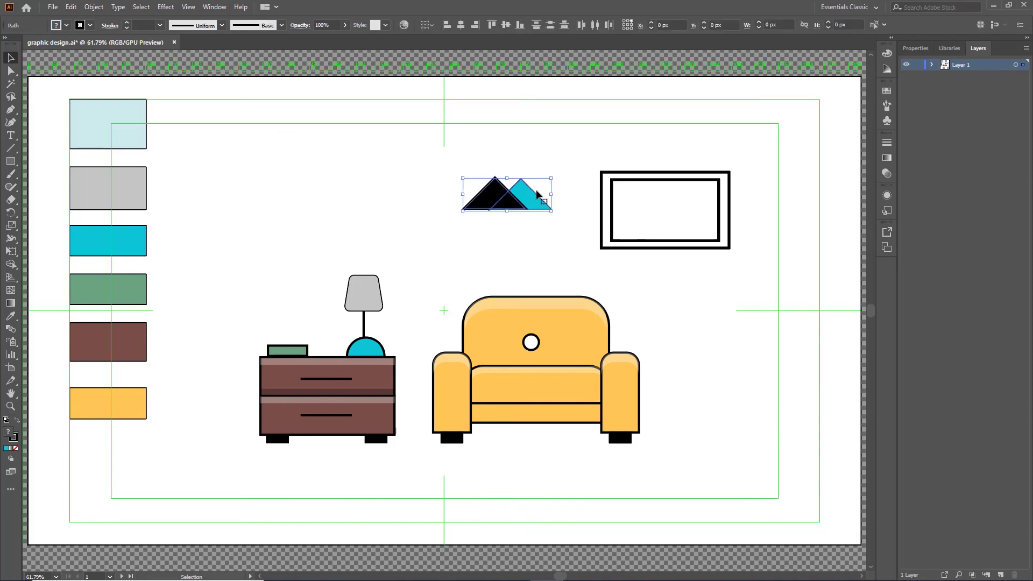
mouse_move(552, 179)
mouse_down()
mouse_move(527, 185)
mouse_move(683, 215)
mouse_move(671, 223)
mouse_up()
click(518, 210)
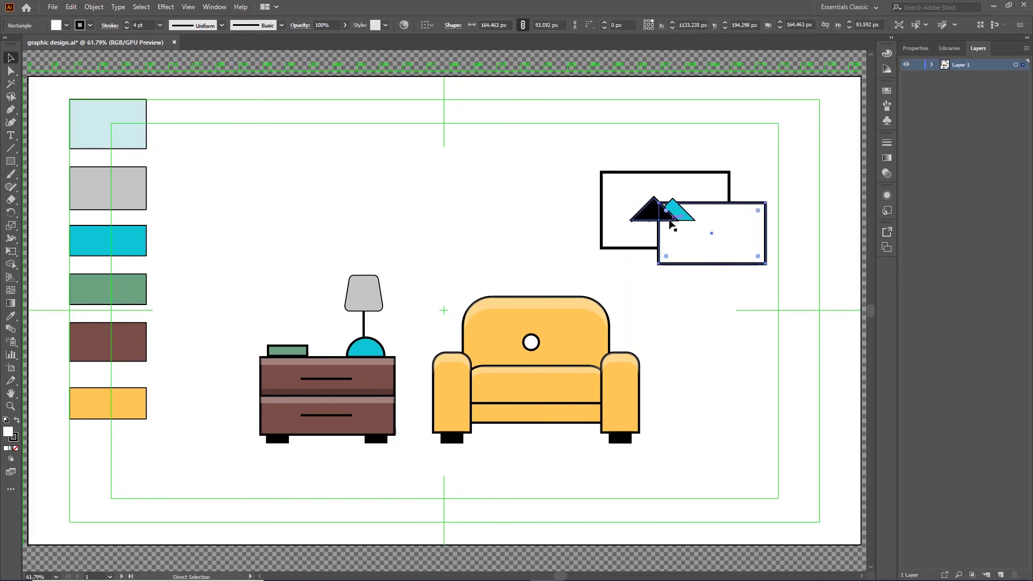
key(ctrl+z)
key(ctrl+z)
drag(492, 209, 660, 221)
click(442, 236)
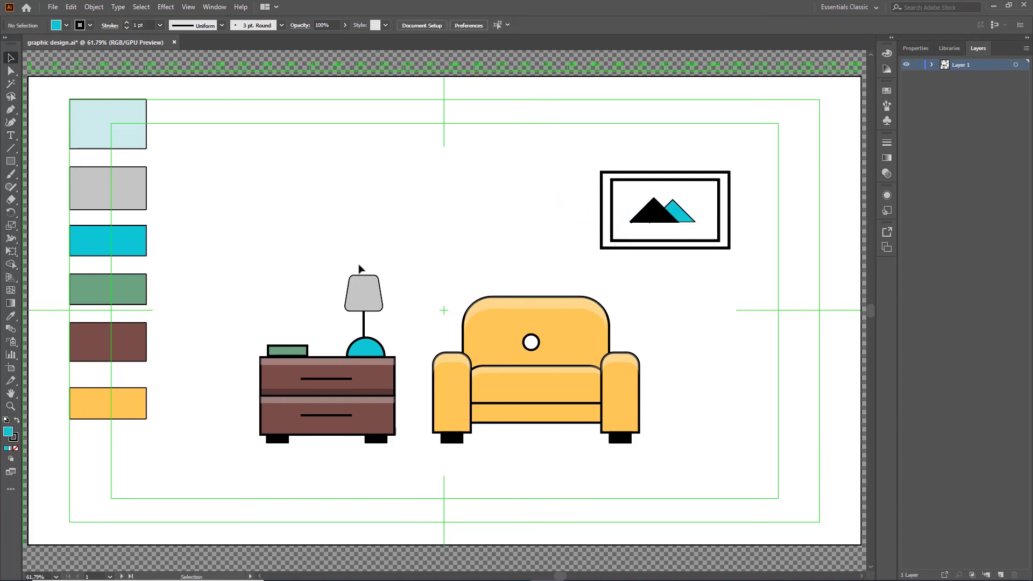
Draw a small circle with the Ellipse tool, filled with the yellow swatch and given a 4 pt outline.
click(11, 161)
right_click(13, 162)
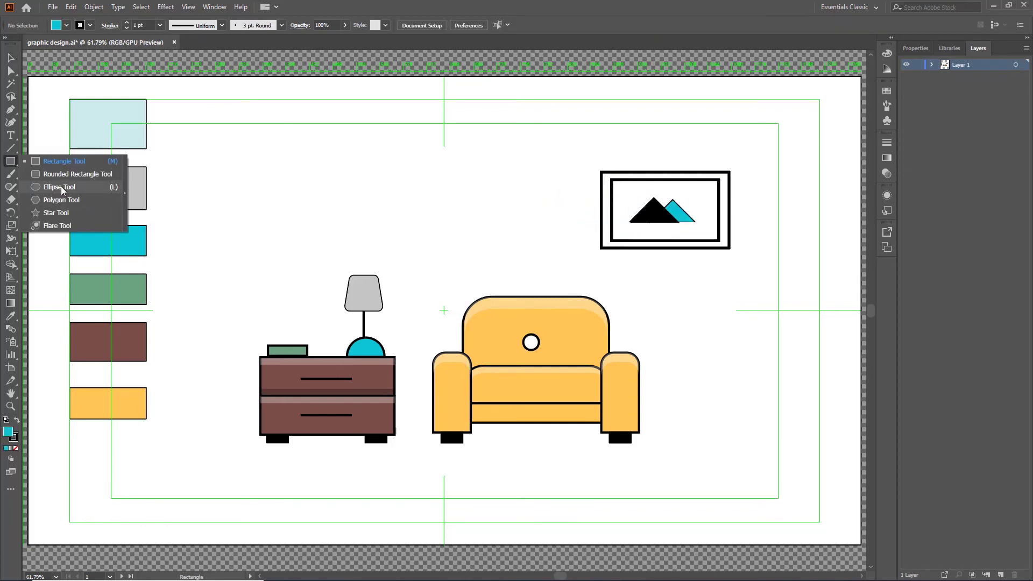
click(59, 187)
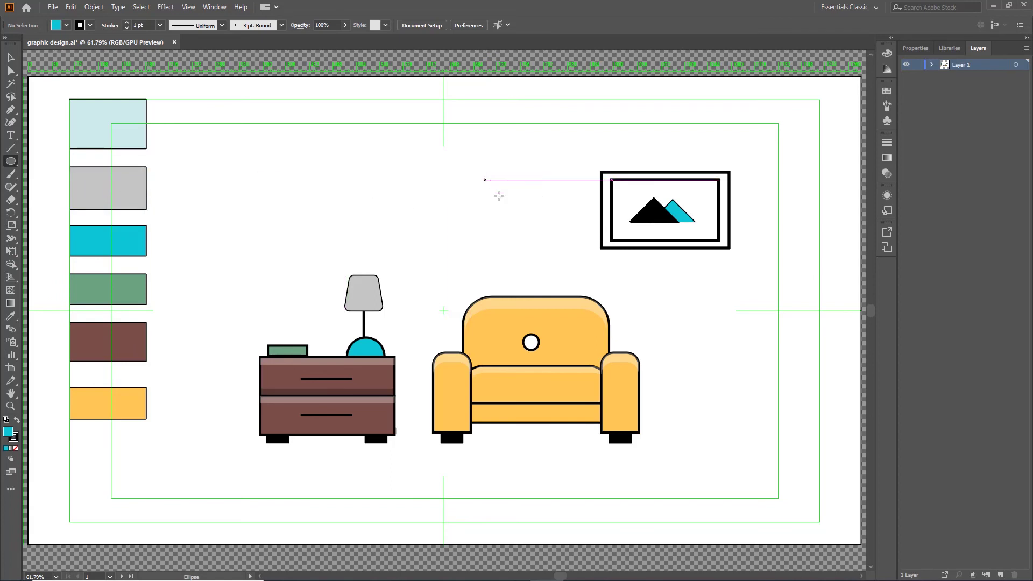
drag(497, 192, 507, 205)
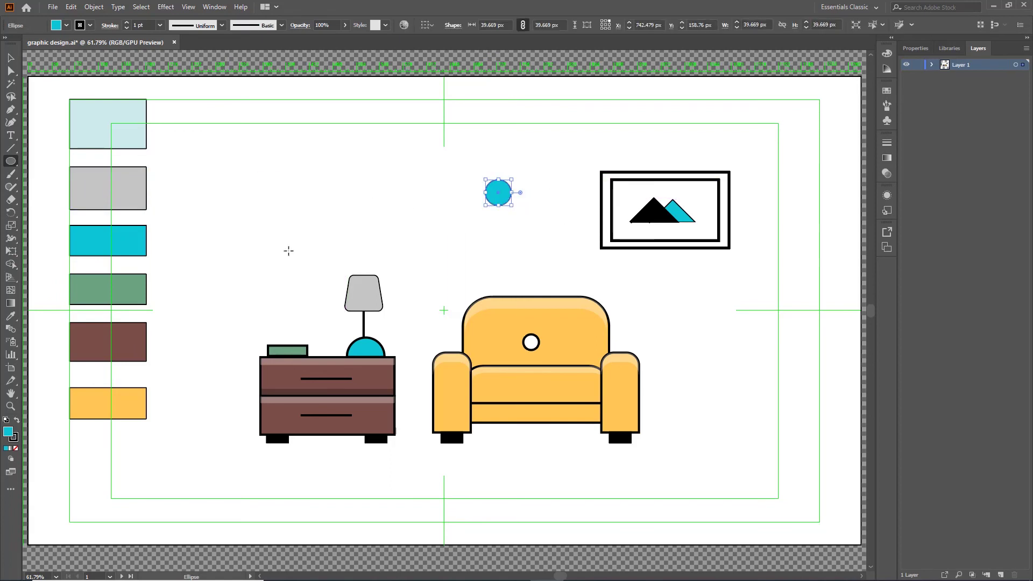
key(i)
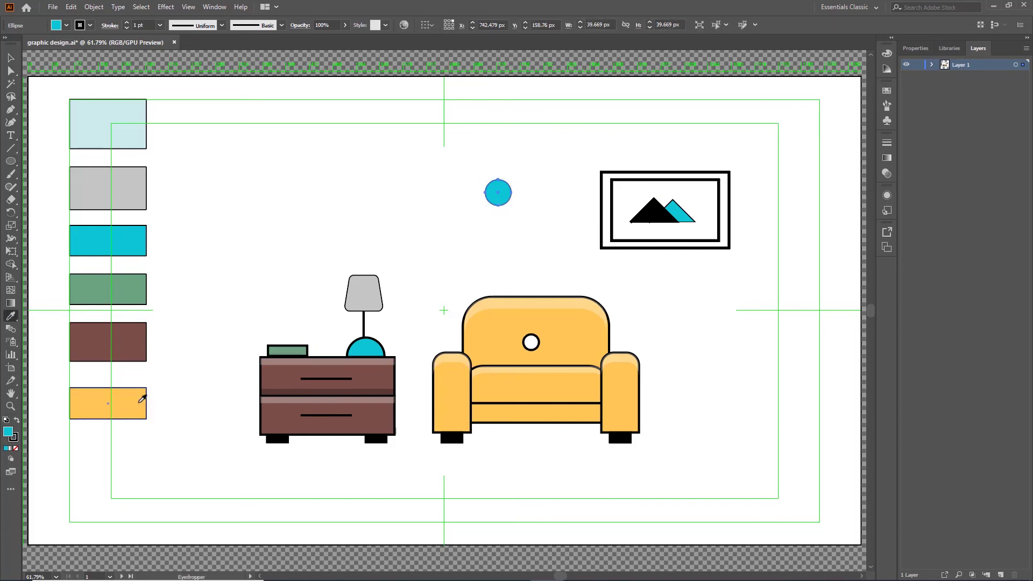
click(142, 401)
click(159, 26)
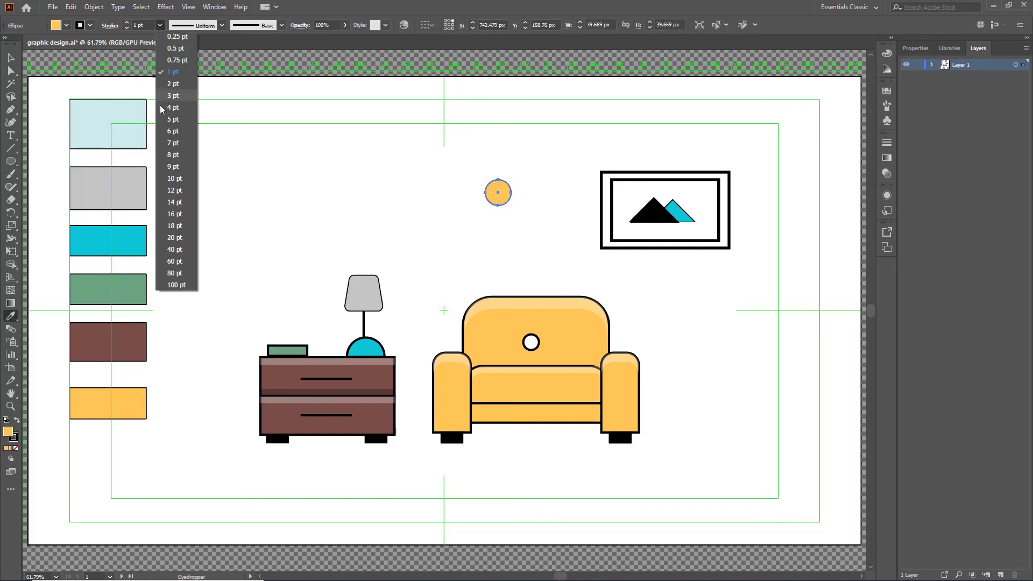
click(178, 107)
Resize the sun and place it in the picture frame's top-right corner.
click(10, 63)
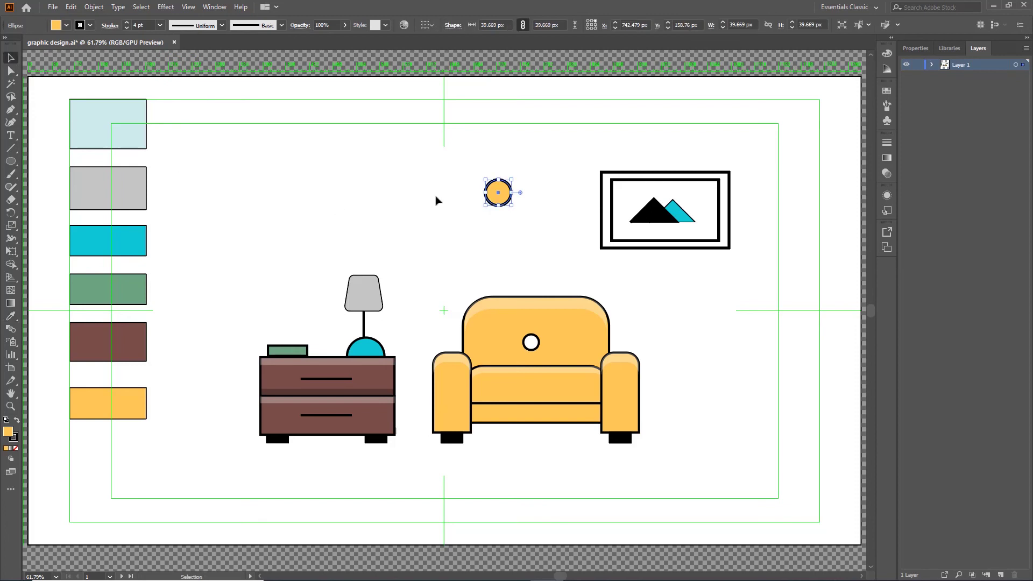
mouse_move(512, 179)
mouse_down()
mouse_move(504, 189)
mouse_move(699, 196)
mouse_up()
click(454, 203)
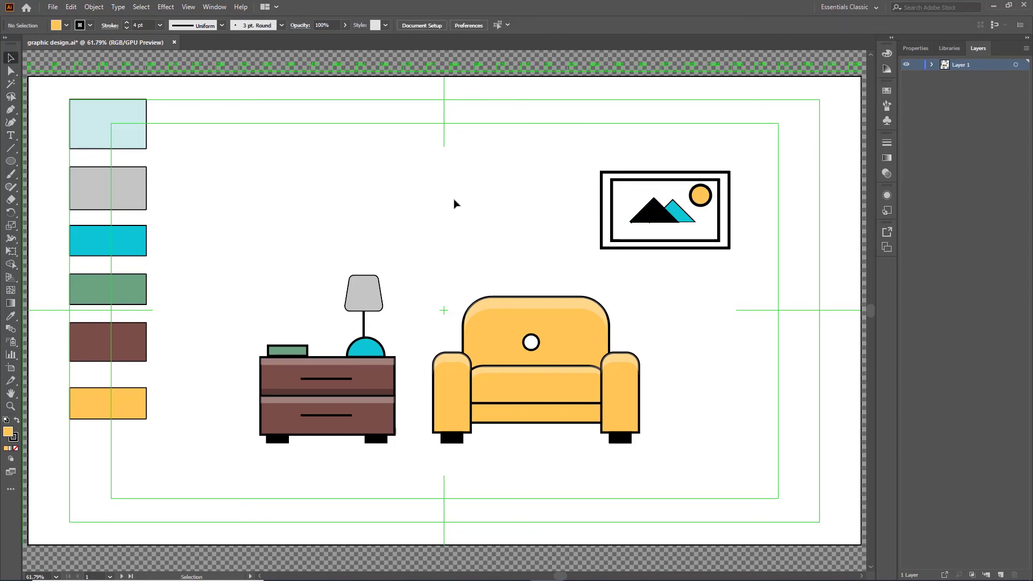
Zoom in on the lamp and ungroup the artwork into separate pieces.
key(ctrl+equal)
key(ctrl+equal)
key(ctrl+equal)
key(ctrl+equal)
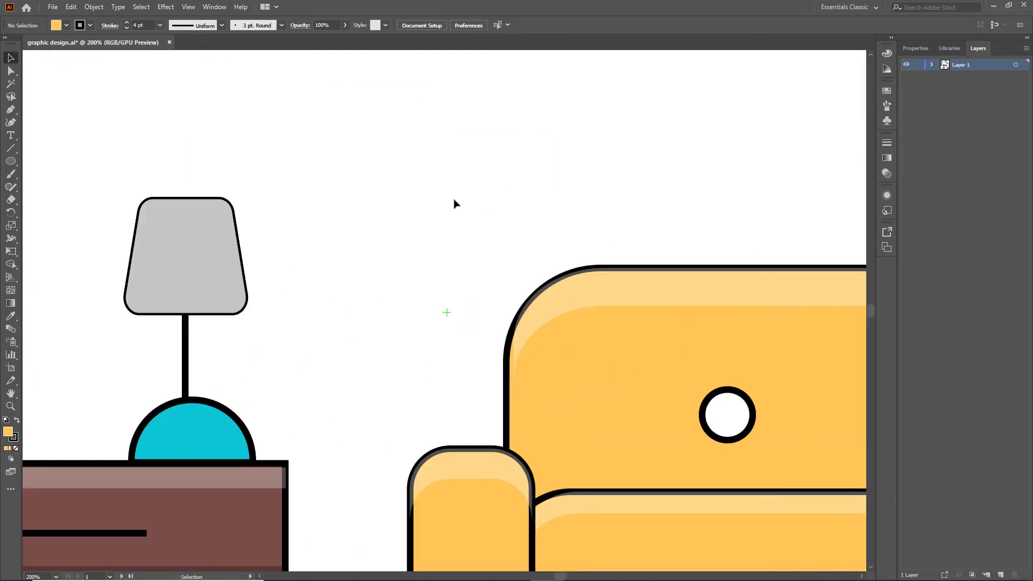
drag(412, 296, 571, 196)
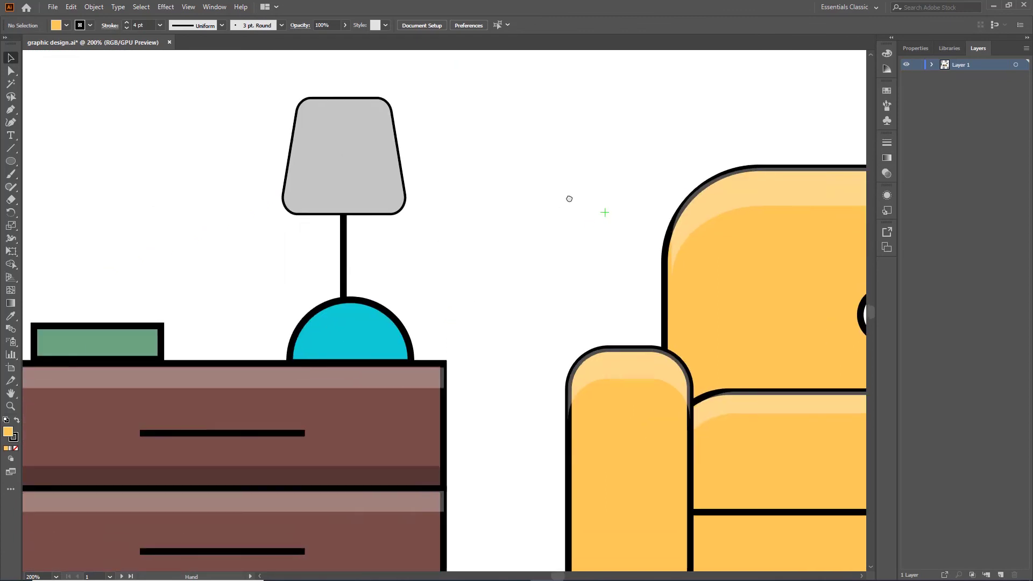
right_click(377, 217)
click(344, 177)
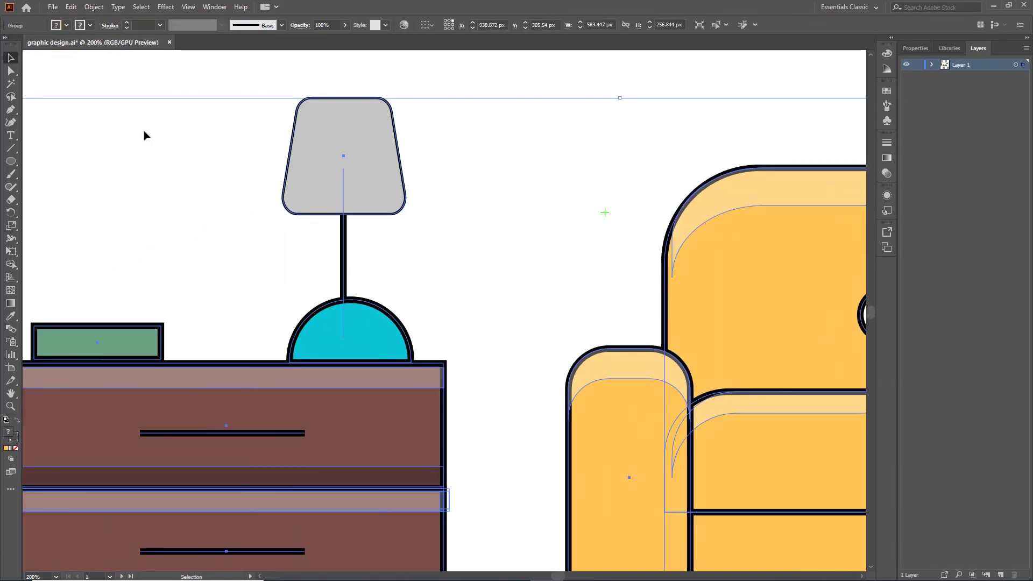
click(181, 66)
click(299, 162)
right_click(305, 156)
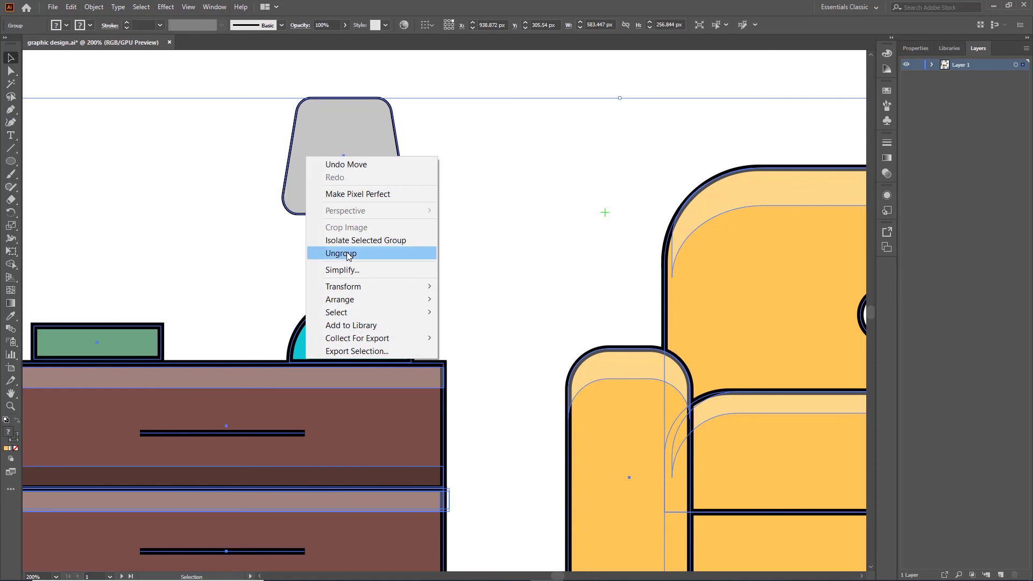
click(348, 254)
click(233, 83)
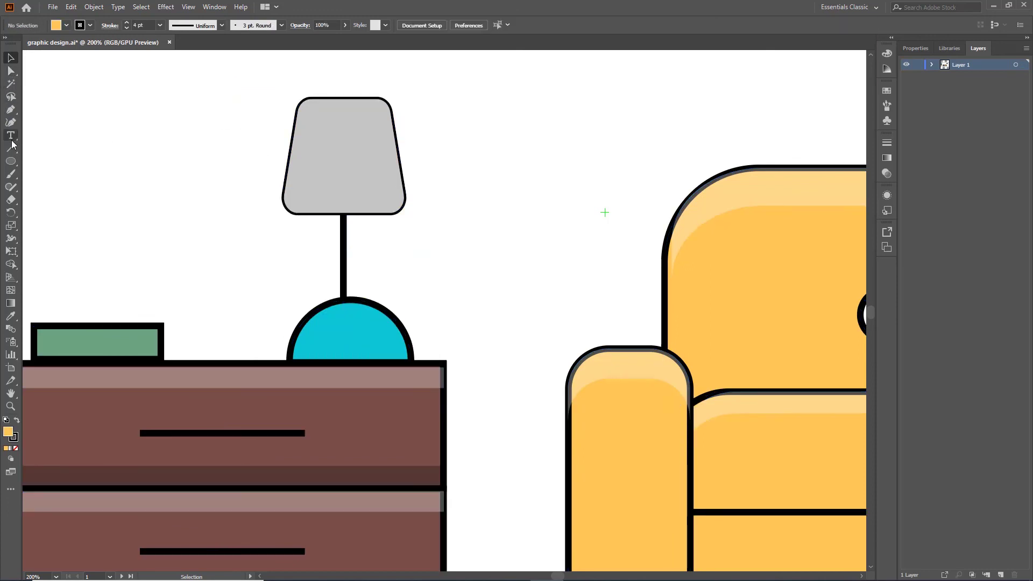
key(ctrl+z)
Draw a 2 pt vertical cord hanging below the right side of the lamp shade.
click(160, 25)
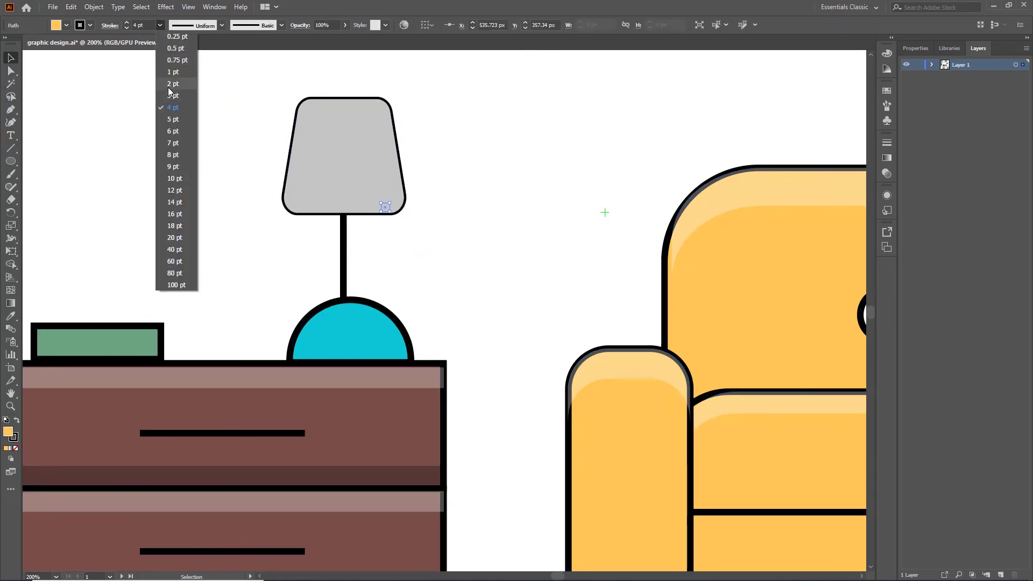
click(172, 84)
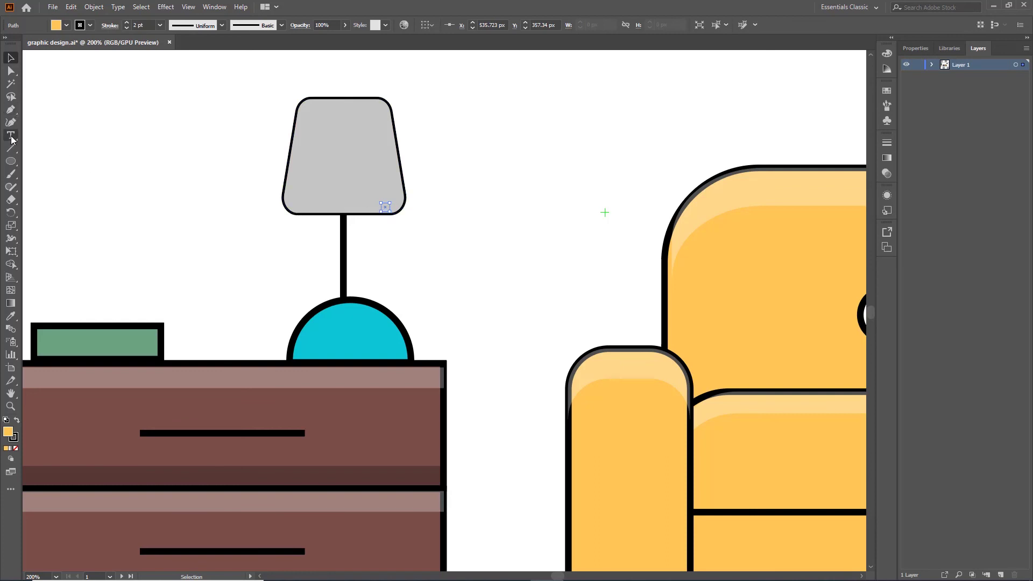
click(10, 109)
key(Delete)
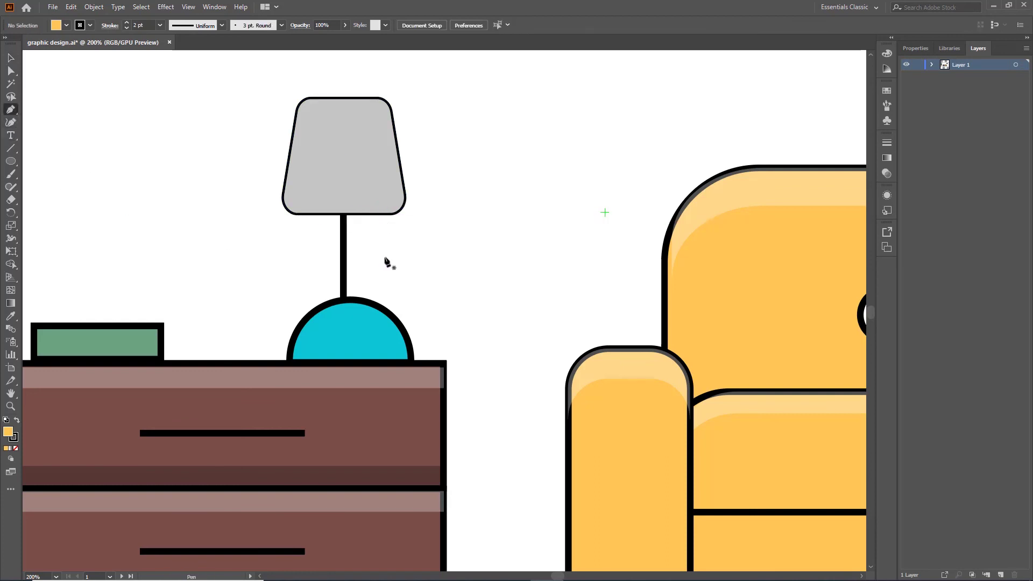
drag(381, 204, 386, 262)
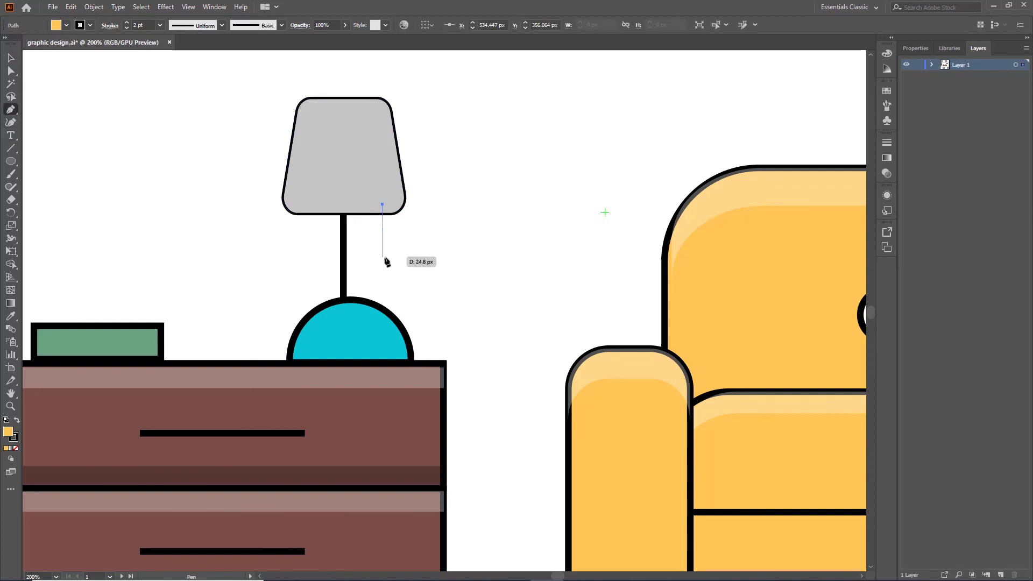
click(382, 253)
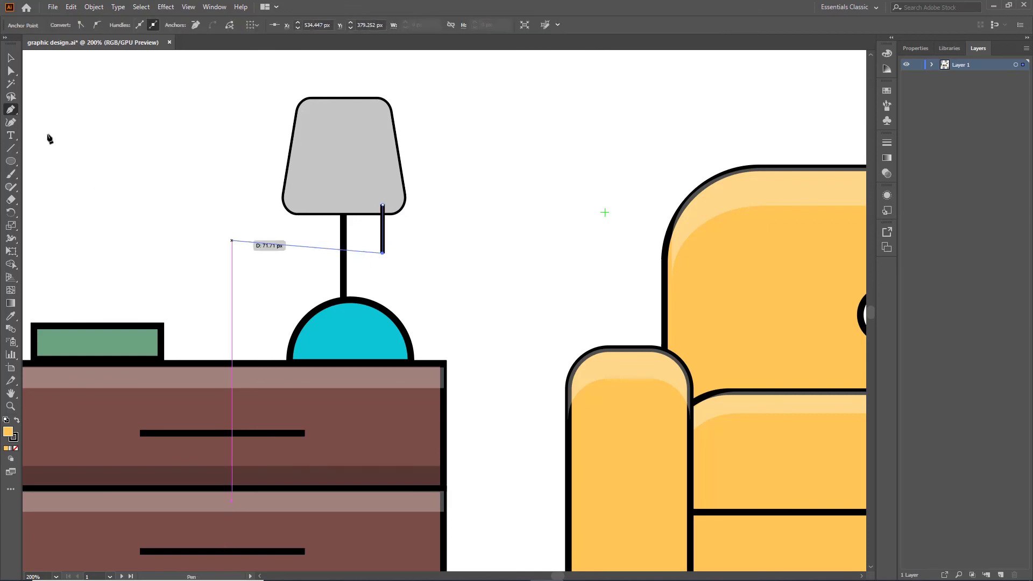
key(v)
Bring the lamp shade forward so it covers the top of the cord.
right_click(342, 183)
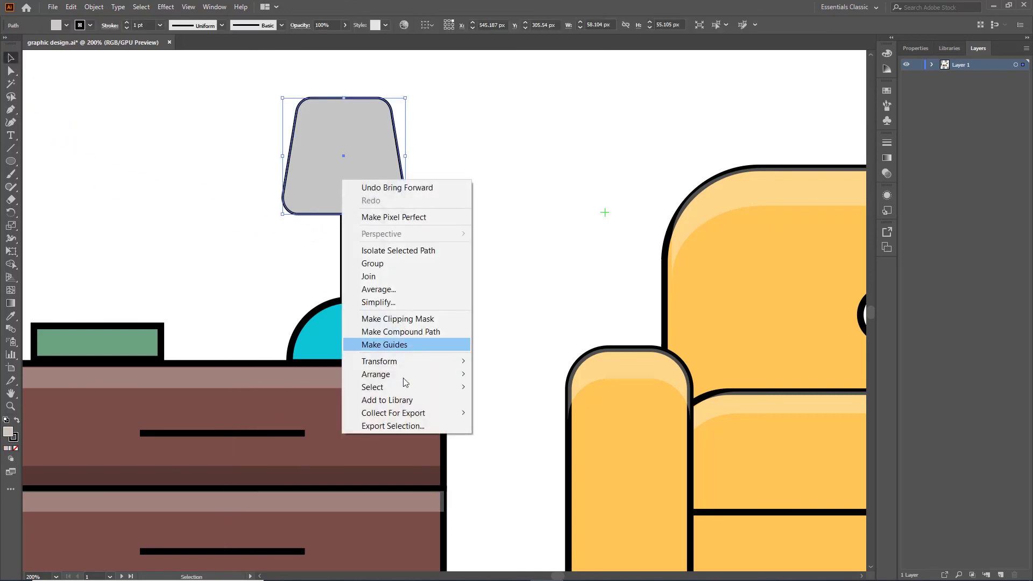
click(484, 375)
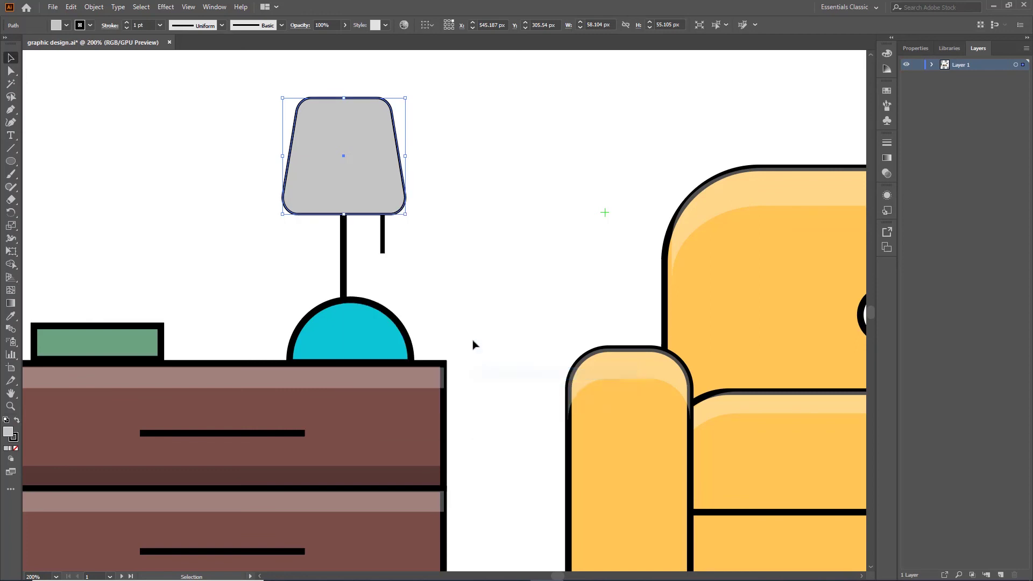
click(473, 344)
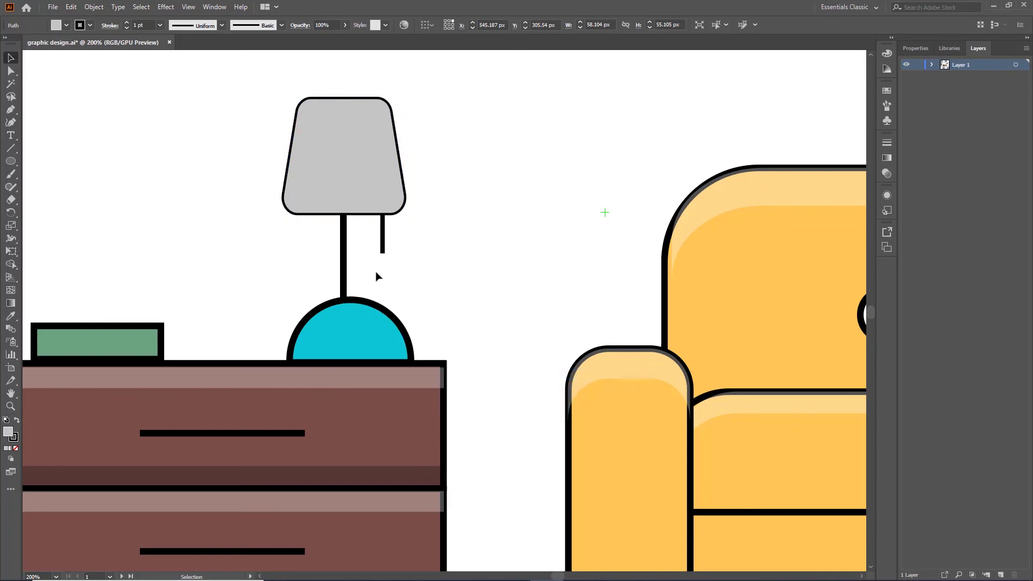
click(383, 239)
click(226, 226)
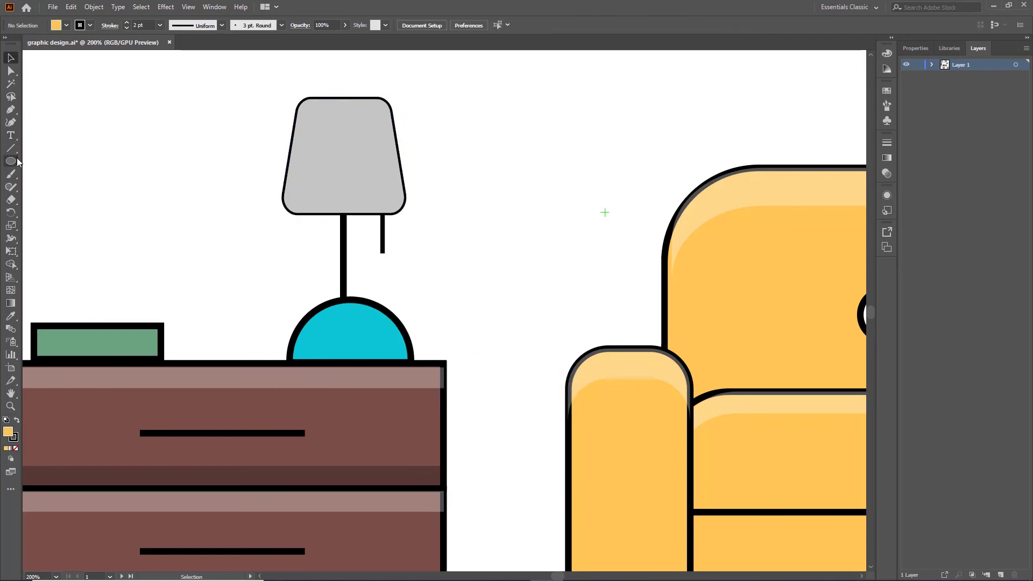
Draw a tiny circle beside the lamp and give it a 000000 black fill.
click(11, 161)
drag(462, 199, 478, 219)
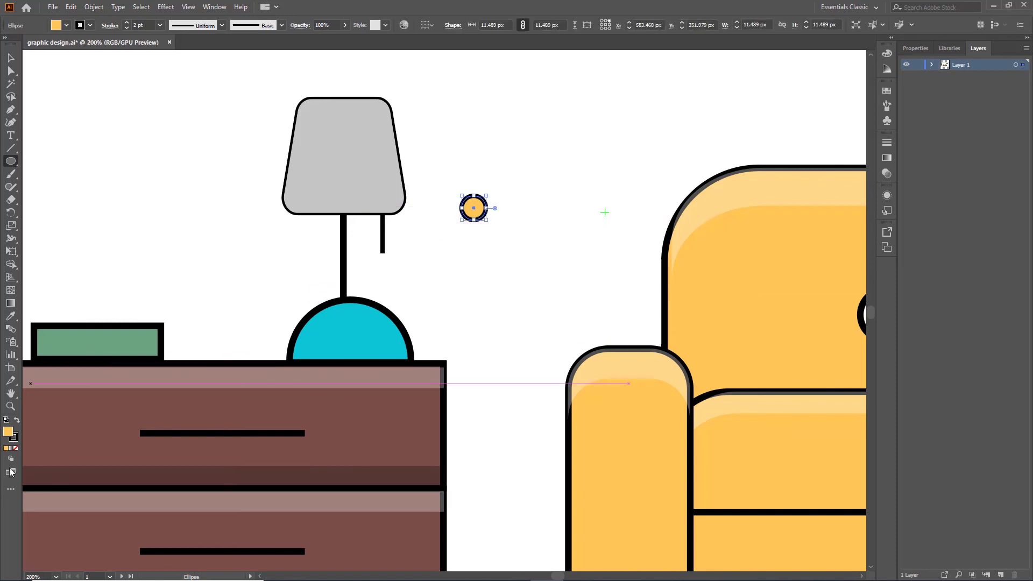
double_click(11, 433)
text(000000)
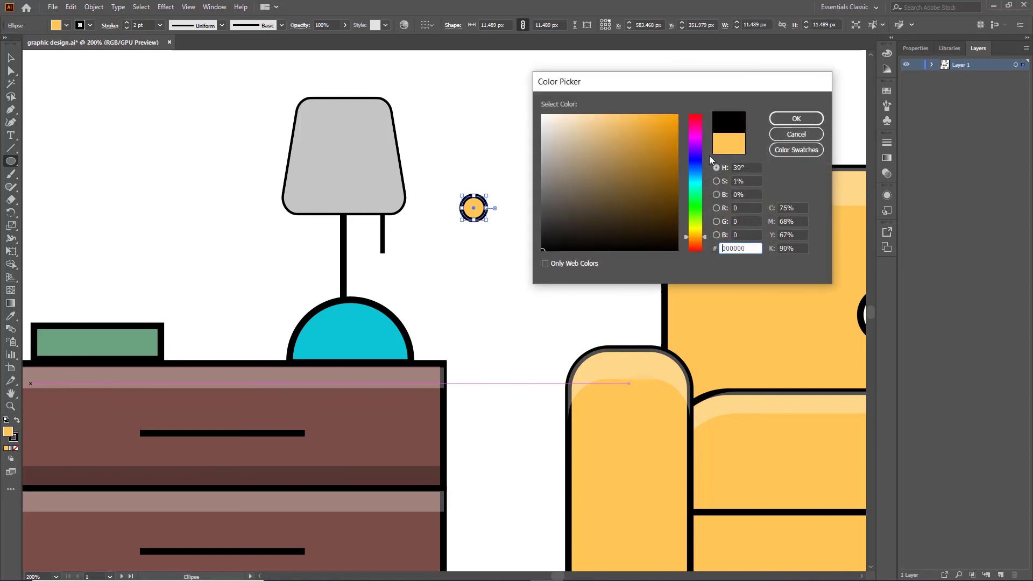
key(Return)
Move the black circle onto the bottom end of the cord, then zoom out.
key(v)
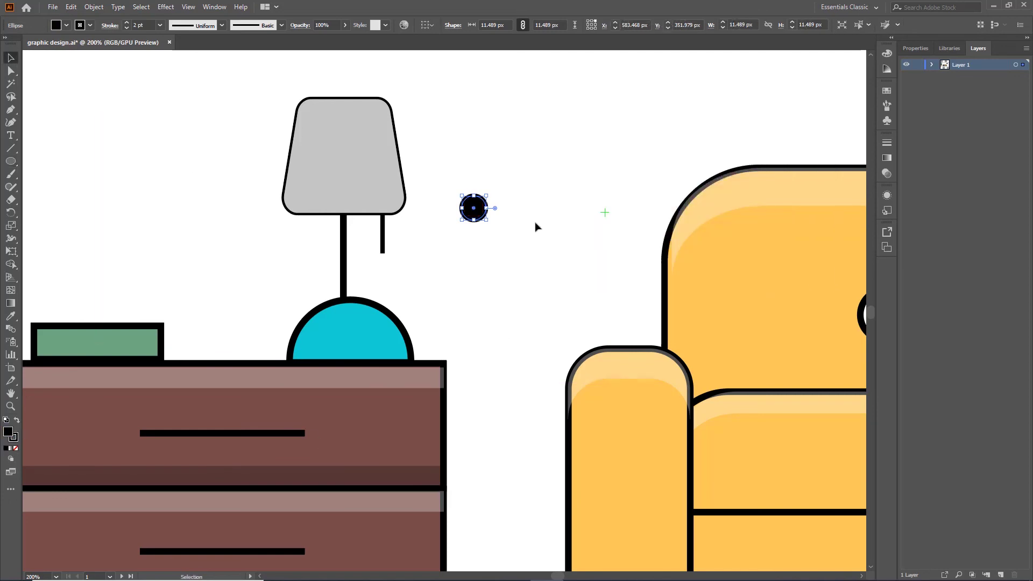
drag(471, 221, 383, 267)
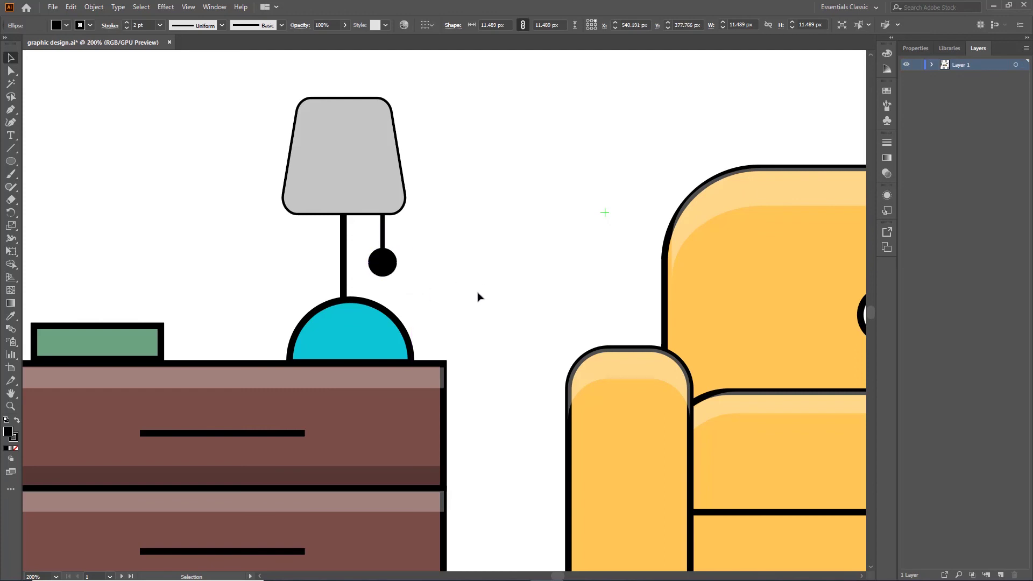
click(508, 300)
key(ctrl+minus)
key(ctrl+minus)
key(ctrl+minus)
key(ctrl+minus)
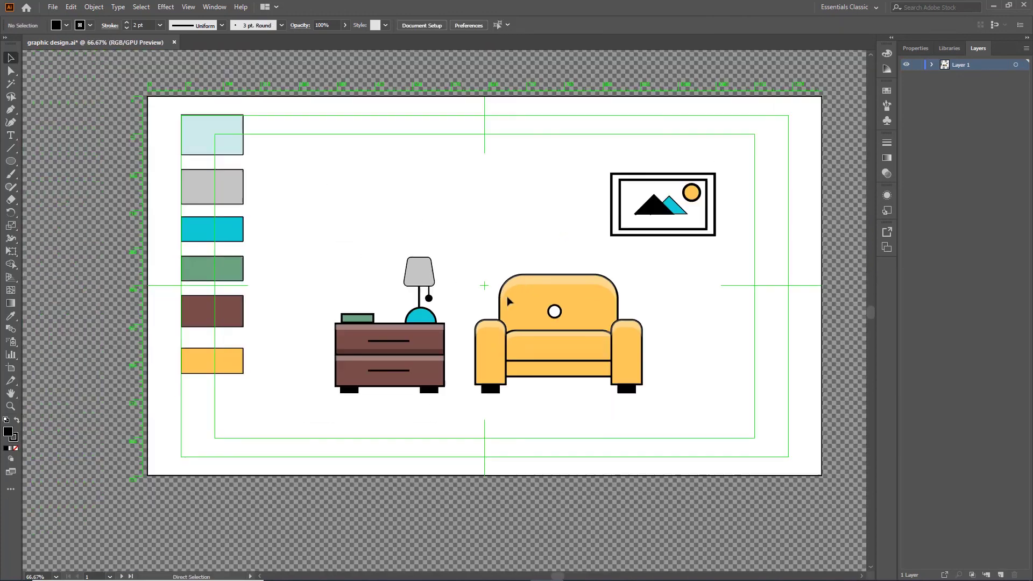
Fit the artboard in view and group the dresser, lamp, chair and picture.
key(ctrl+0)
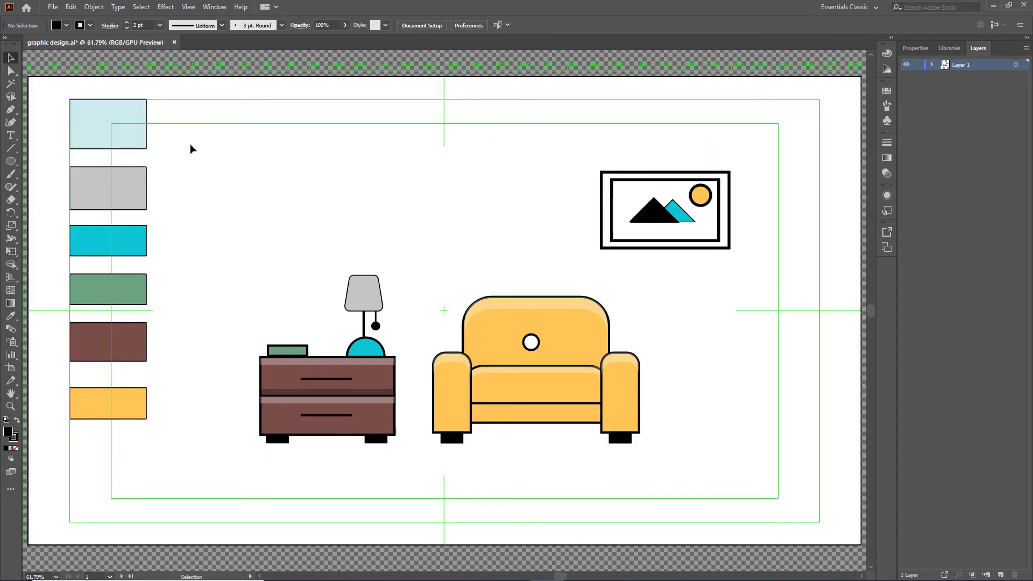
drag(191, 147, 787, 472)
right_click(496, 343)
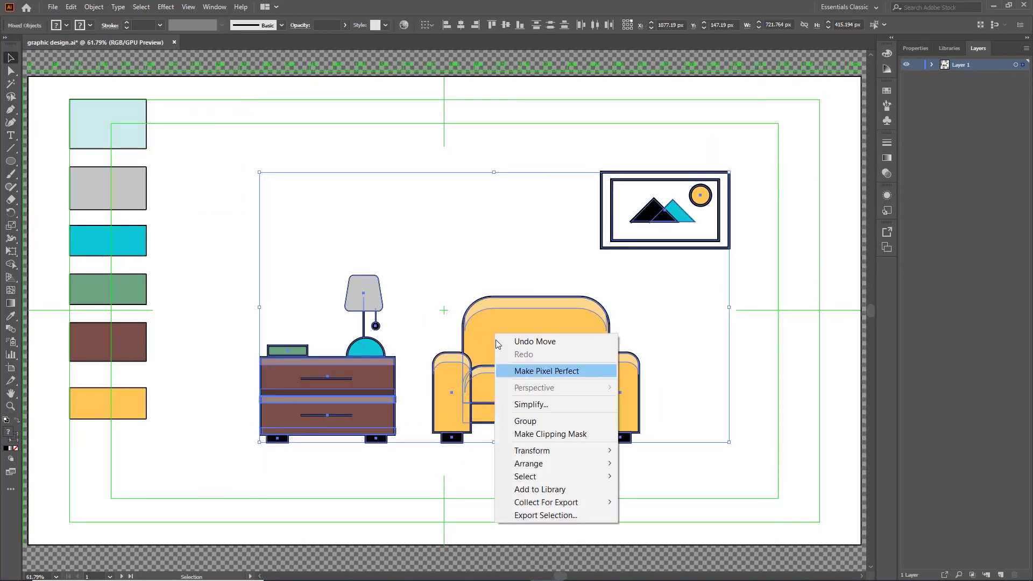
click(531, 420)
Enlarge the furniture group from opposite corners and recentre it on the artboard.
drag(491, 334, 487, 334)
drag(728, 172, 788, 119)
drag(248, 449, 190, 482)
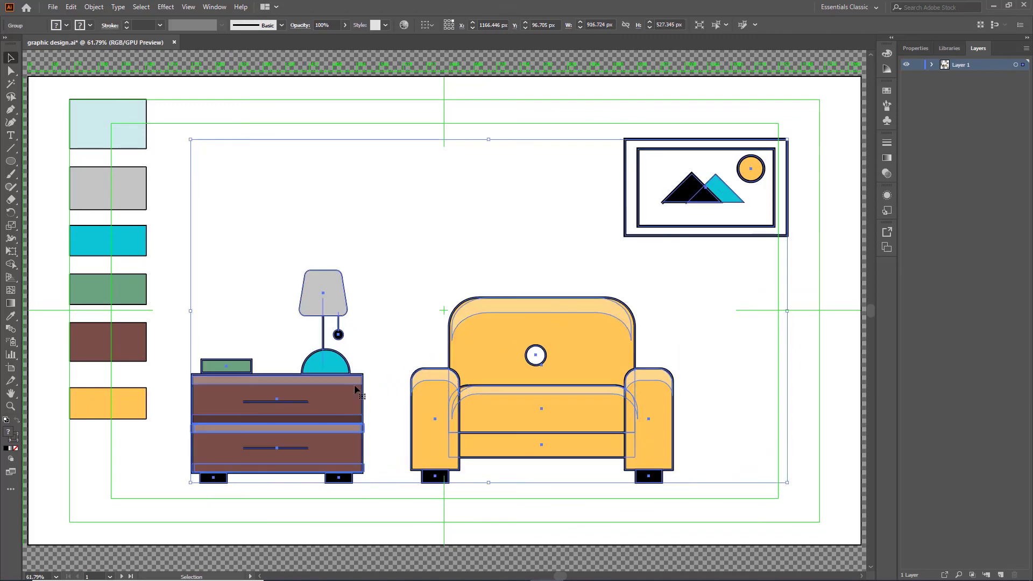
drag(317, 311, 288, 310)
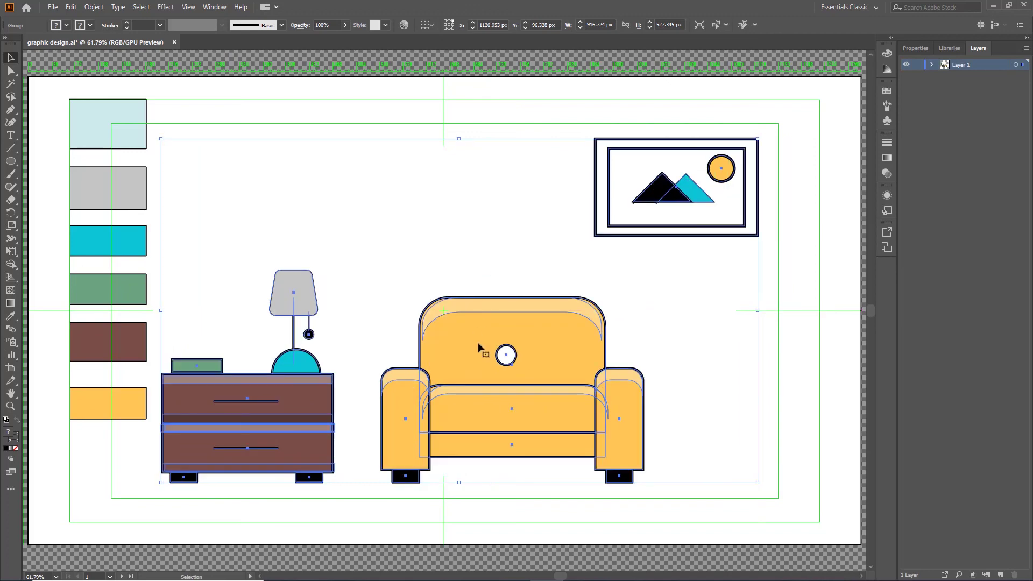
drag(484, 350, 495, 350)
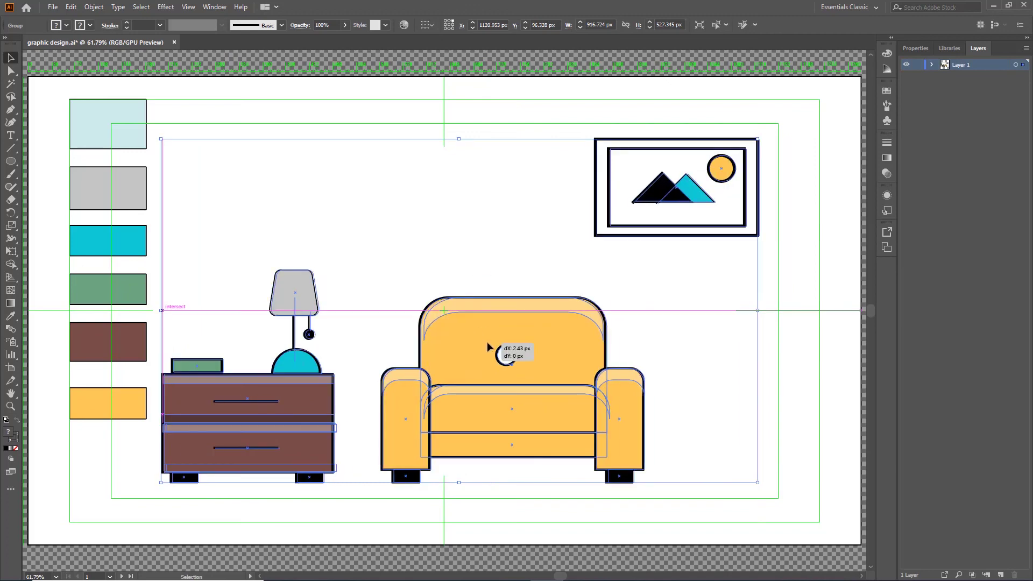
click(421, 97)
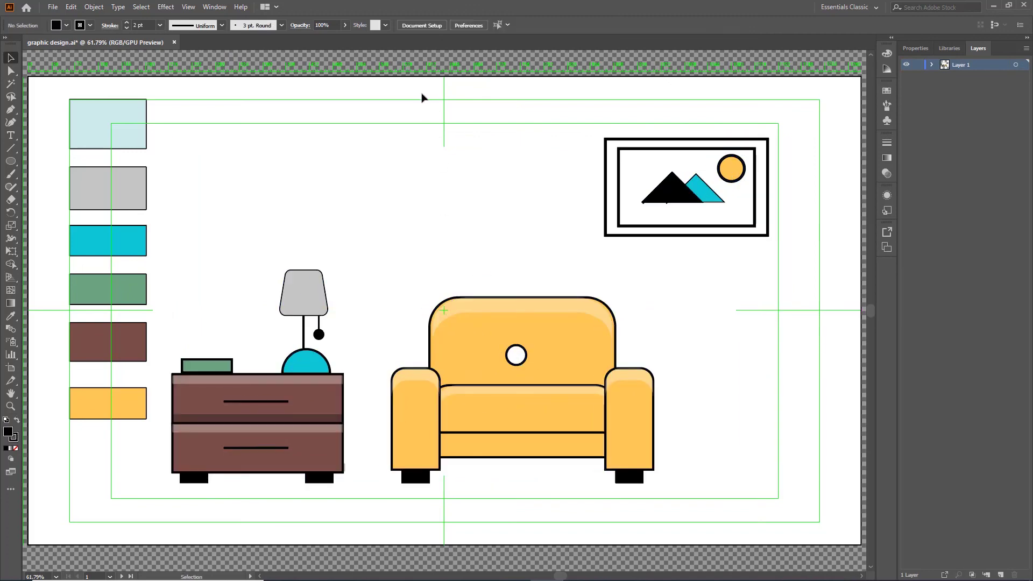
Expand Layer 1, its main <Group>, and the nested group in the Layers panel.
click(931, 65)
click(945, 76)
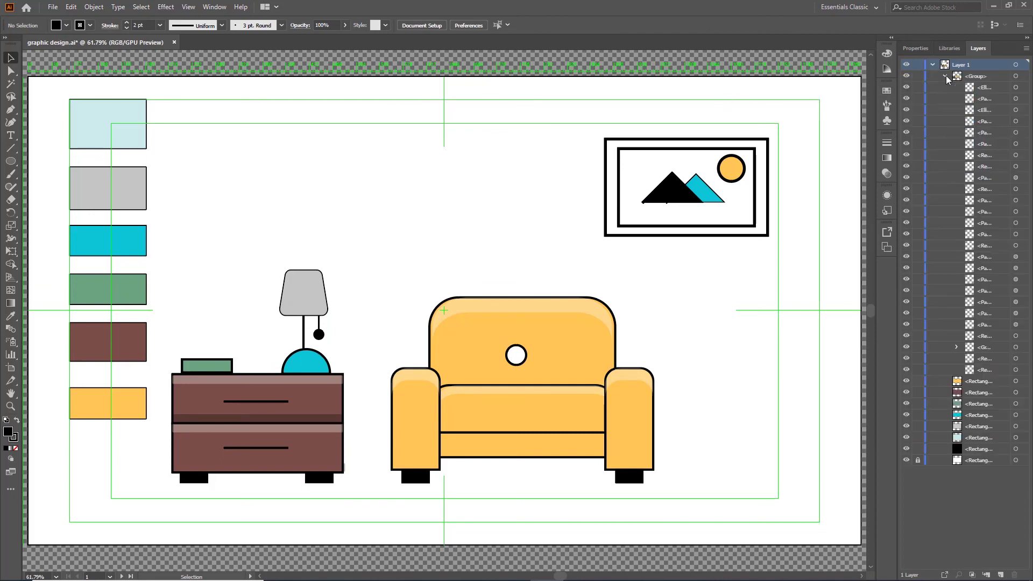
click(957, 348)
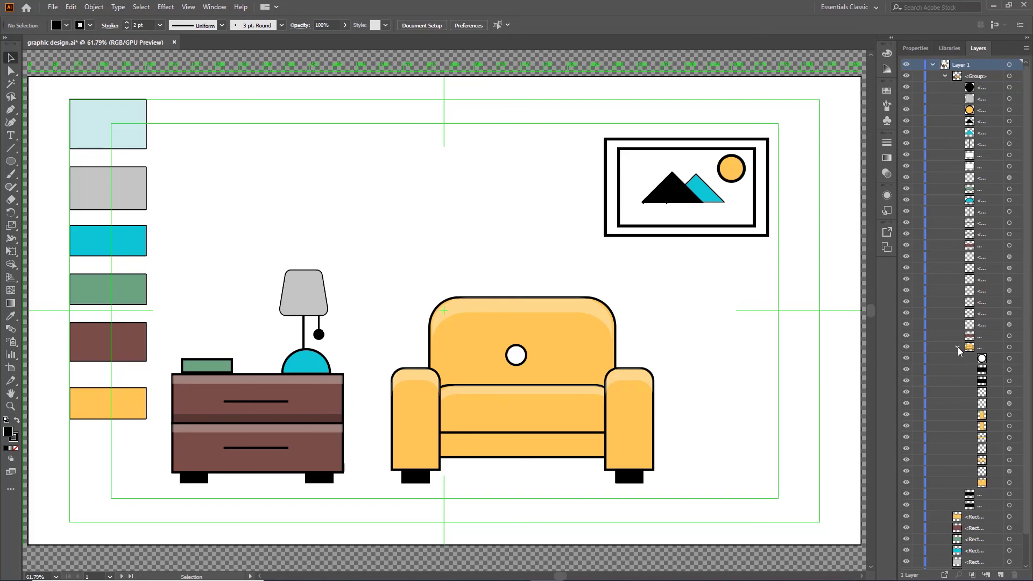